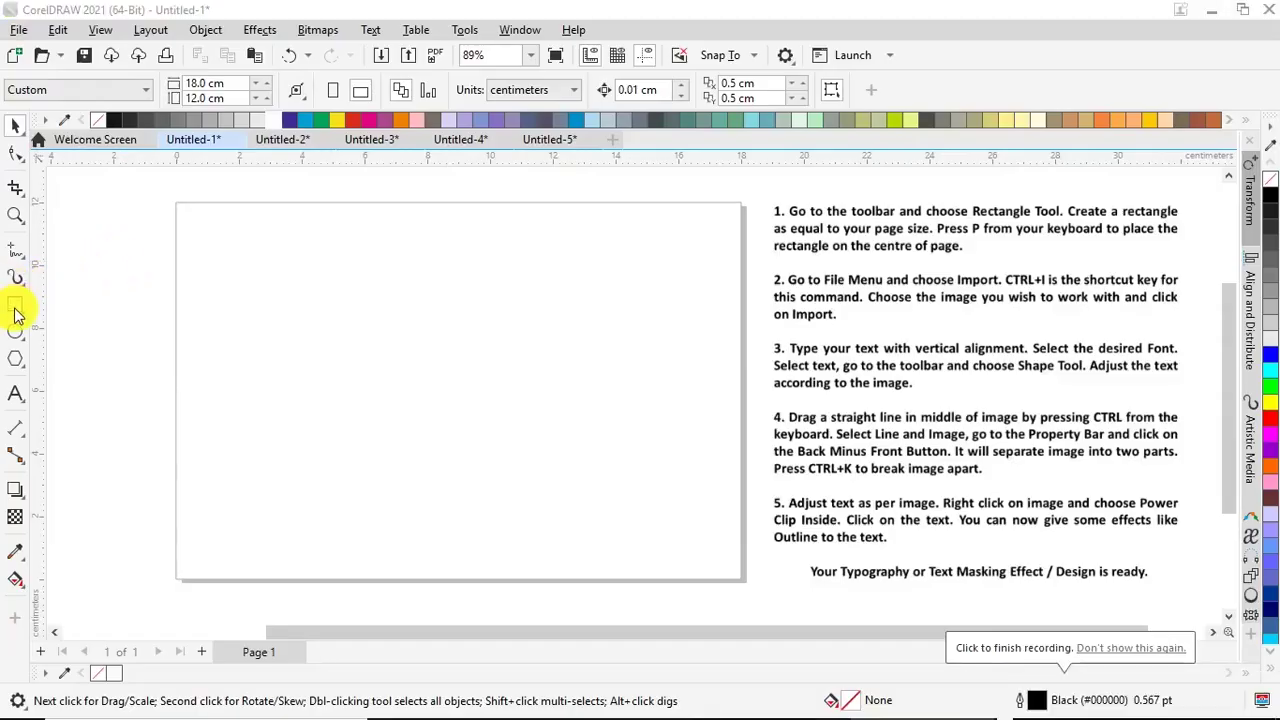
Step: Draw a rectangle about 18.03 by 12.13 cm covering the whole page
left_click(15, 308)
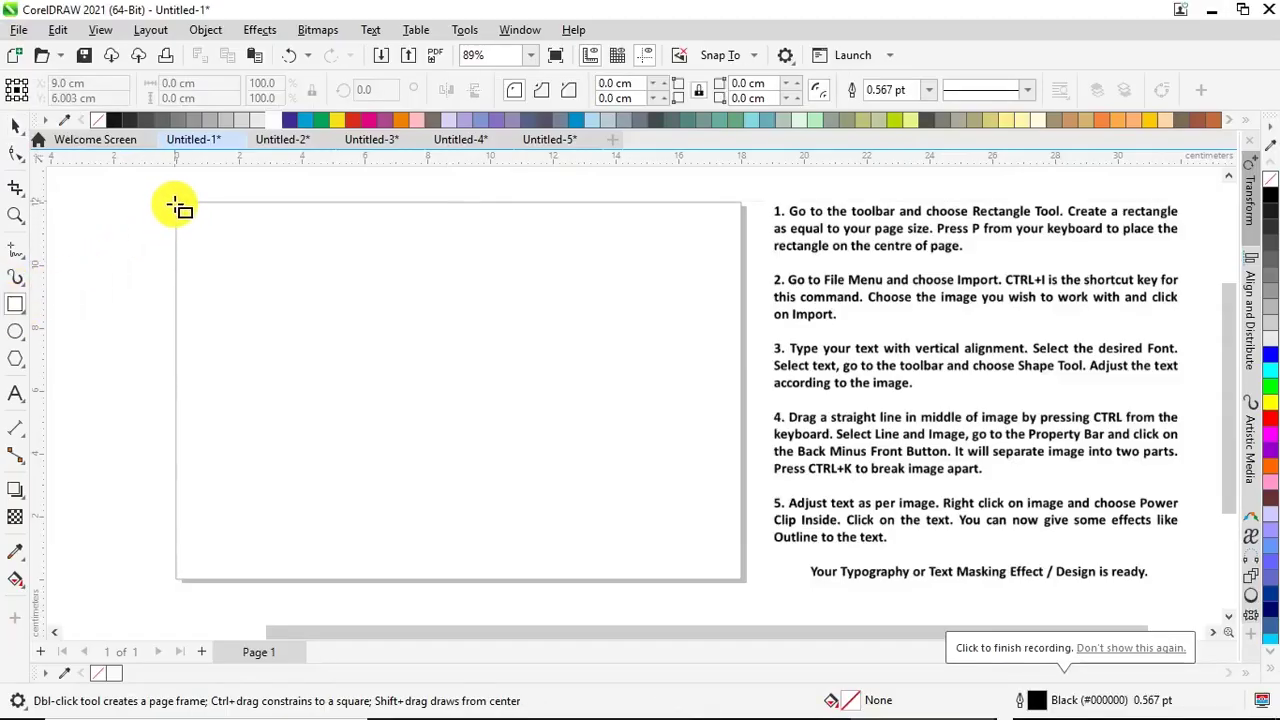
left_click_drag(176, 202, 741, 582)
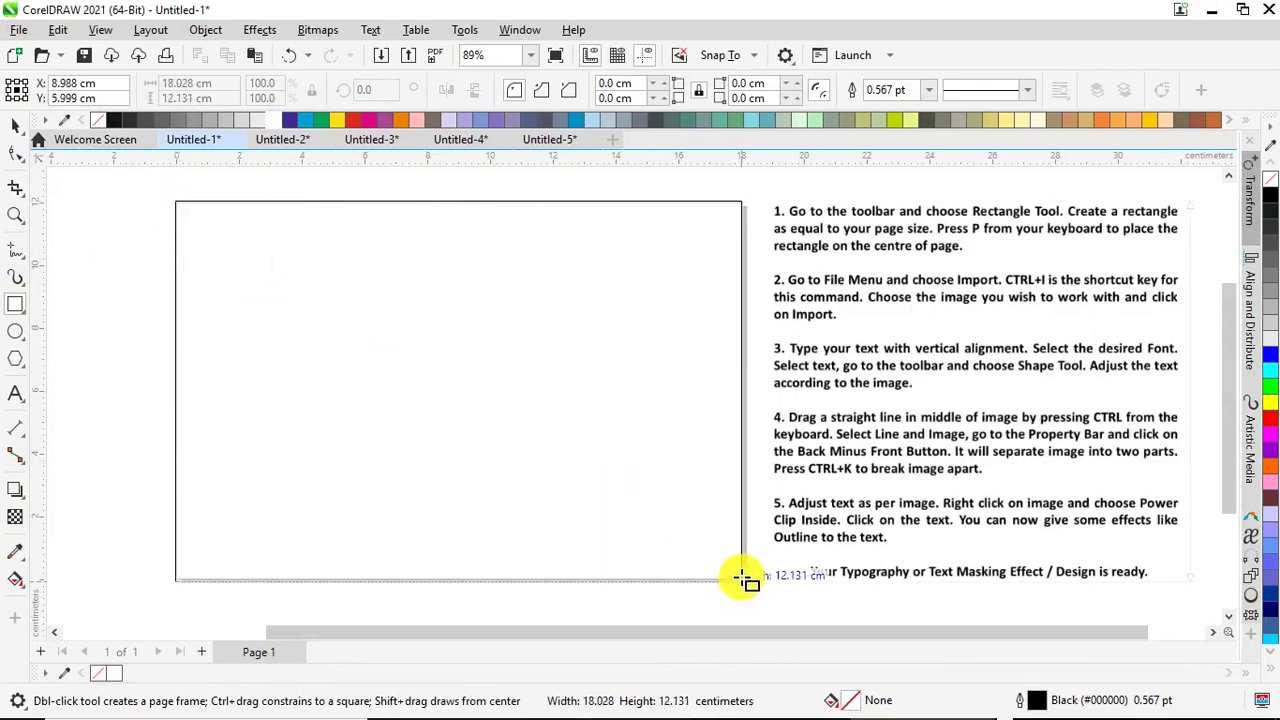
left_click_drag(741, 578, 742, 582)
Step: Set the rectangle's size to 18 cm wide and 12 cm high to match the page
left_click(185, 84)
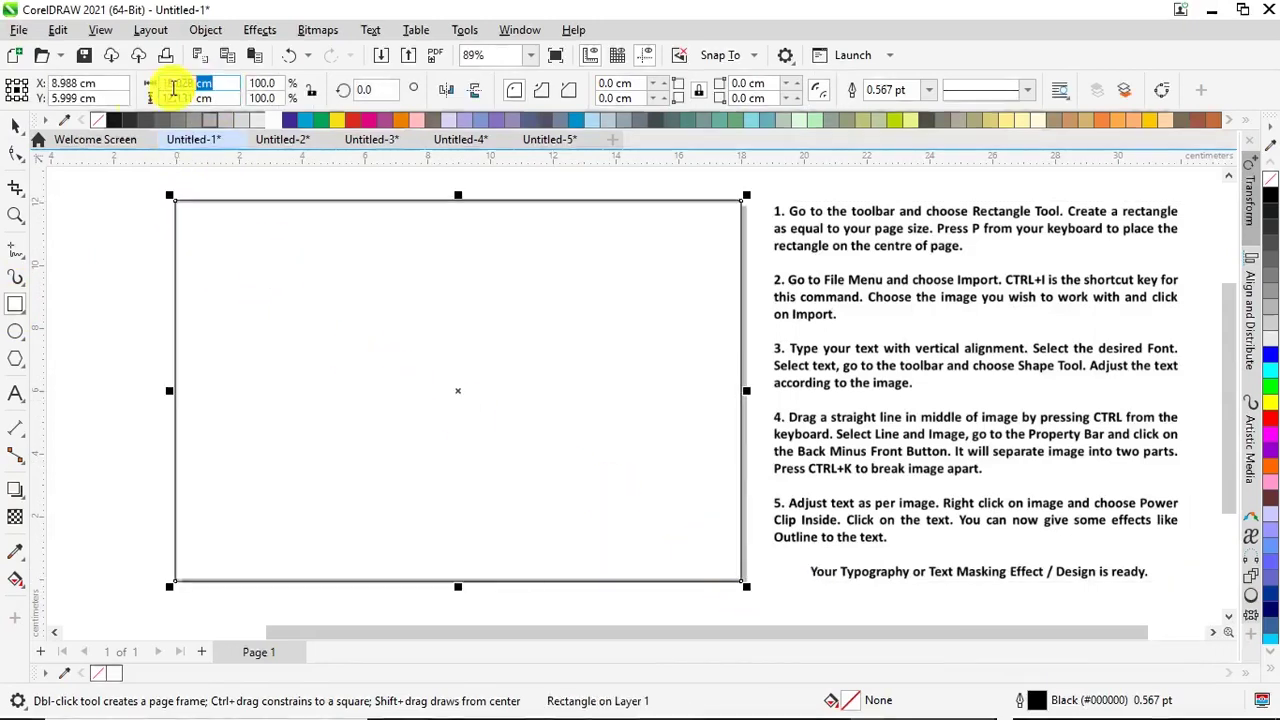
type("18")
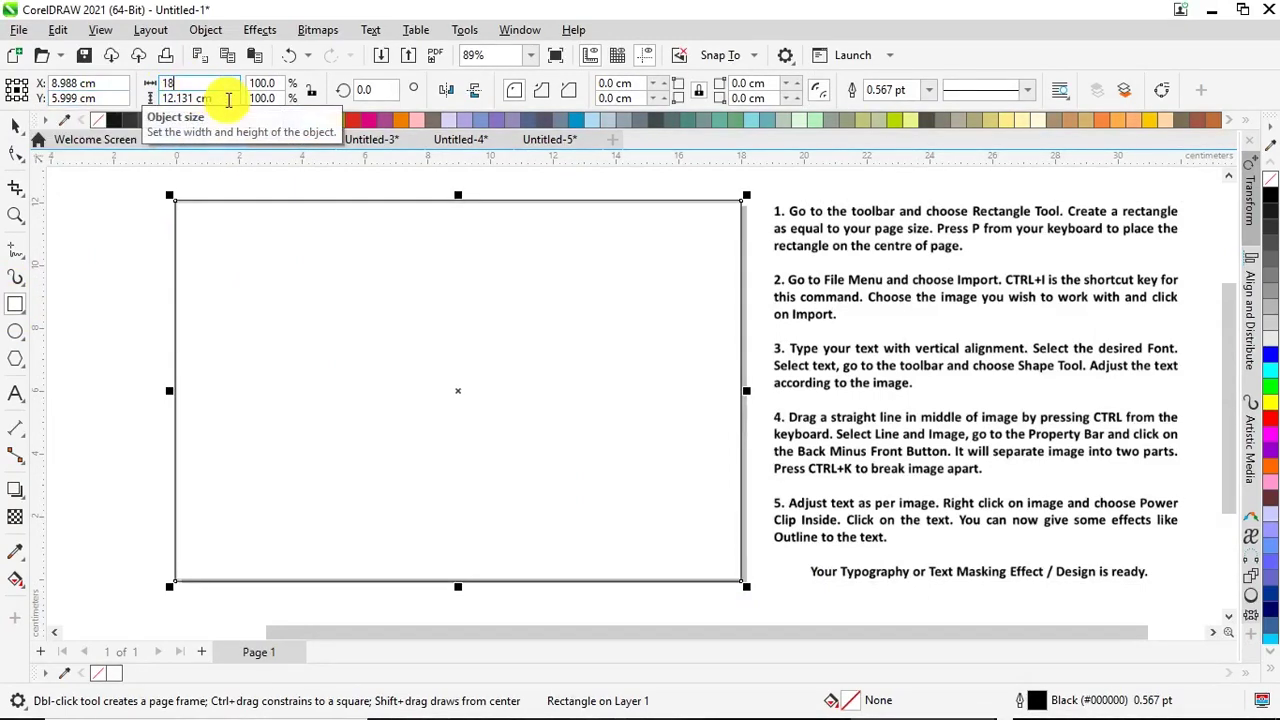
left_click(211, 99)
type("12")
key("Return")
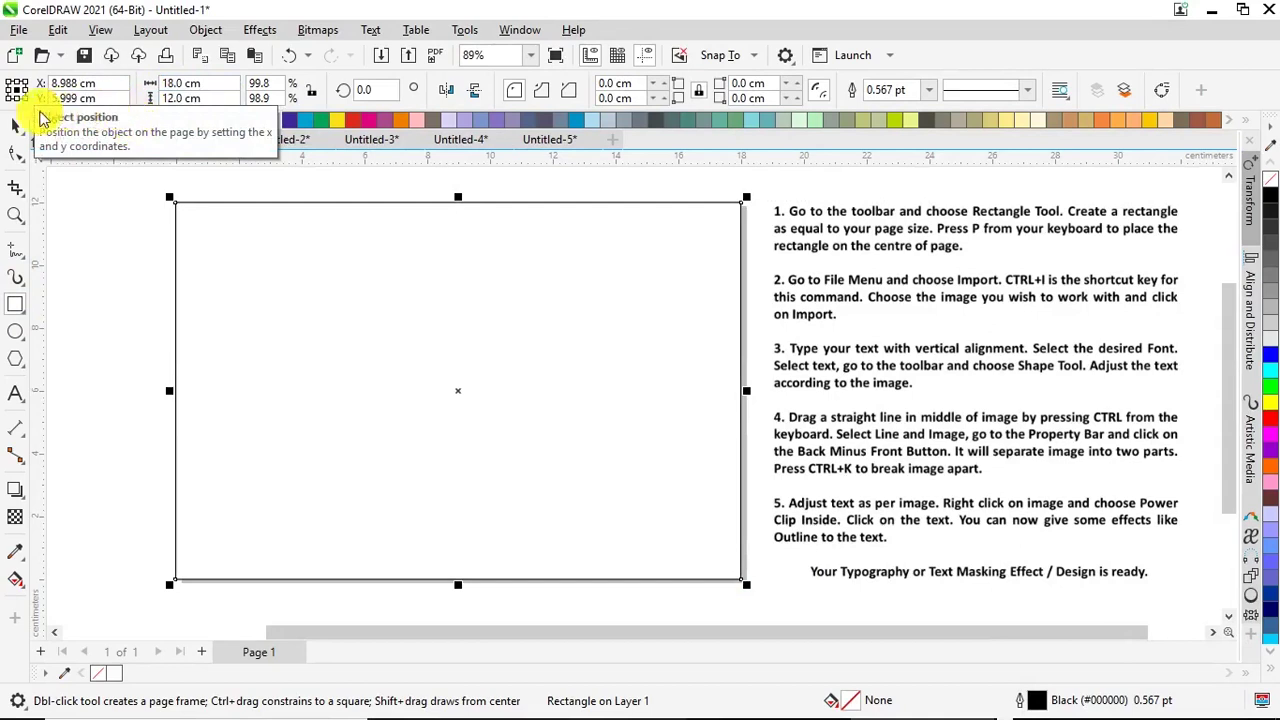
Step: Fill the page-sized rectangle with 70% Black and remove its outline
key("space")
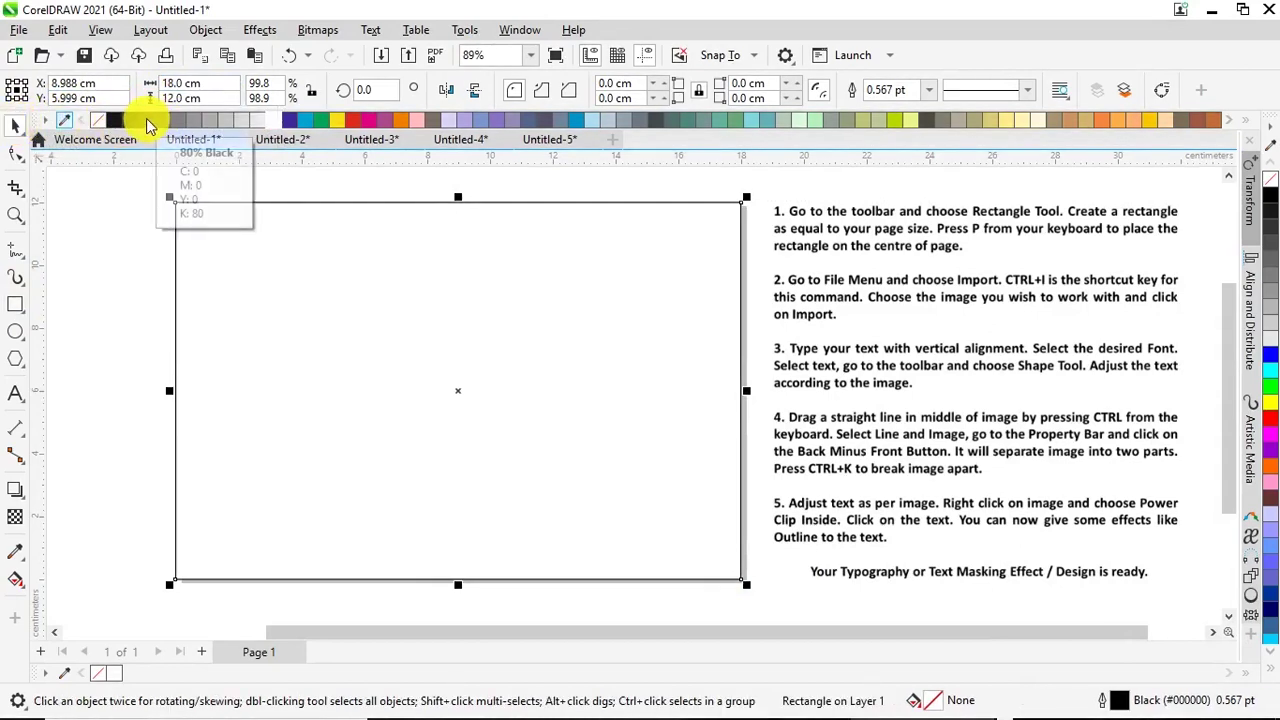
left_click(162, 121)
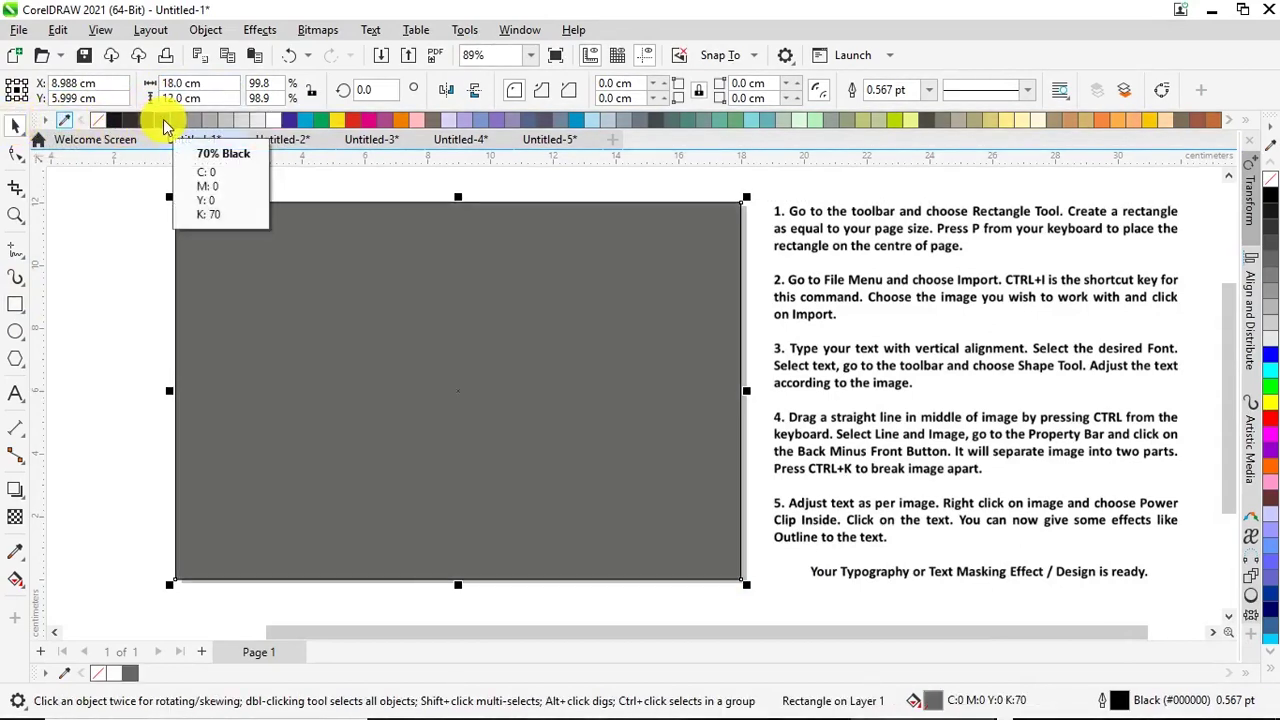
right_click(86, 123)
left_click(114, 148)
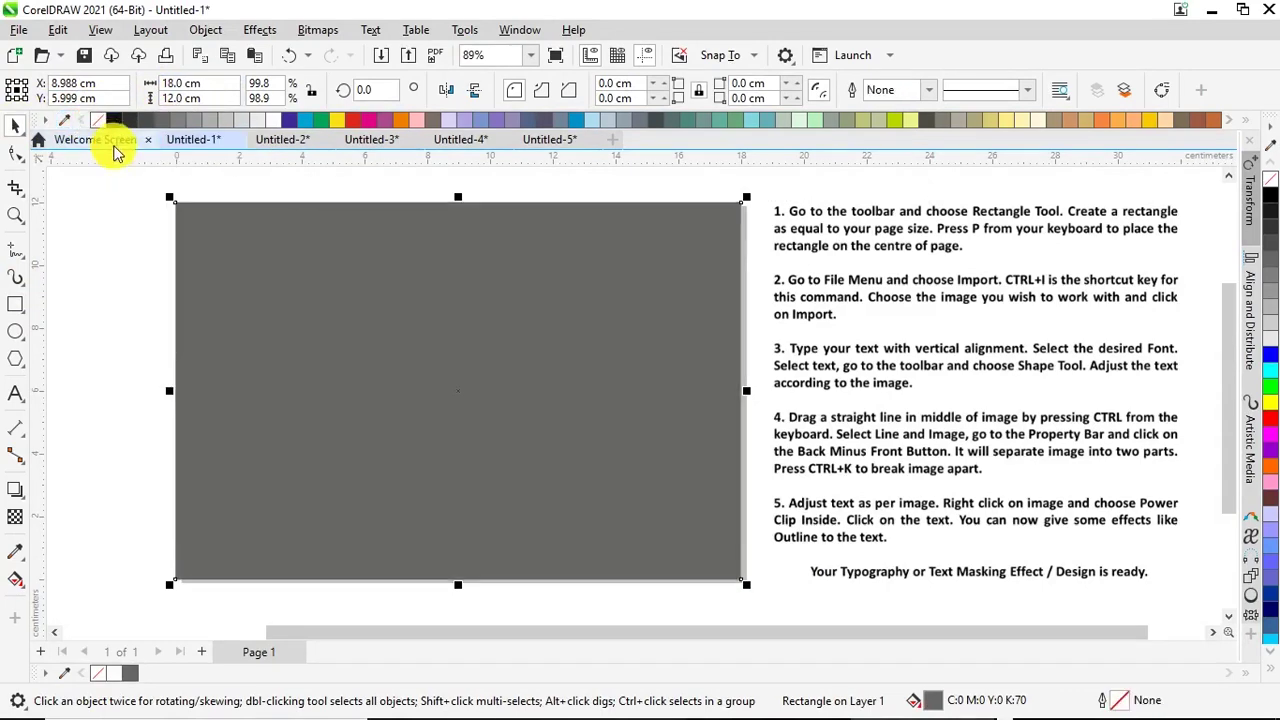
Step: Lock the grey background rectangle in place
right_click(228, 262)
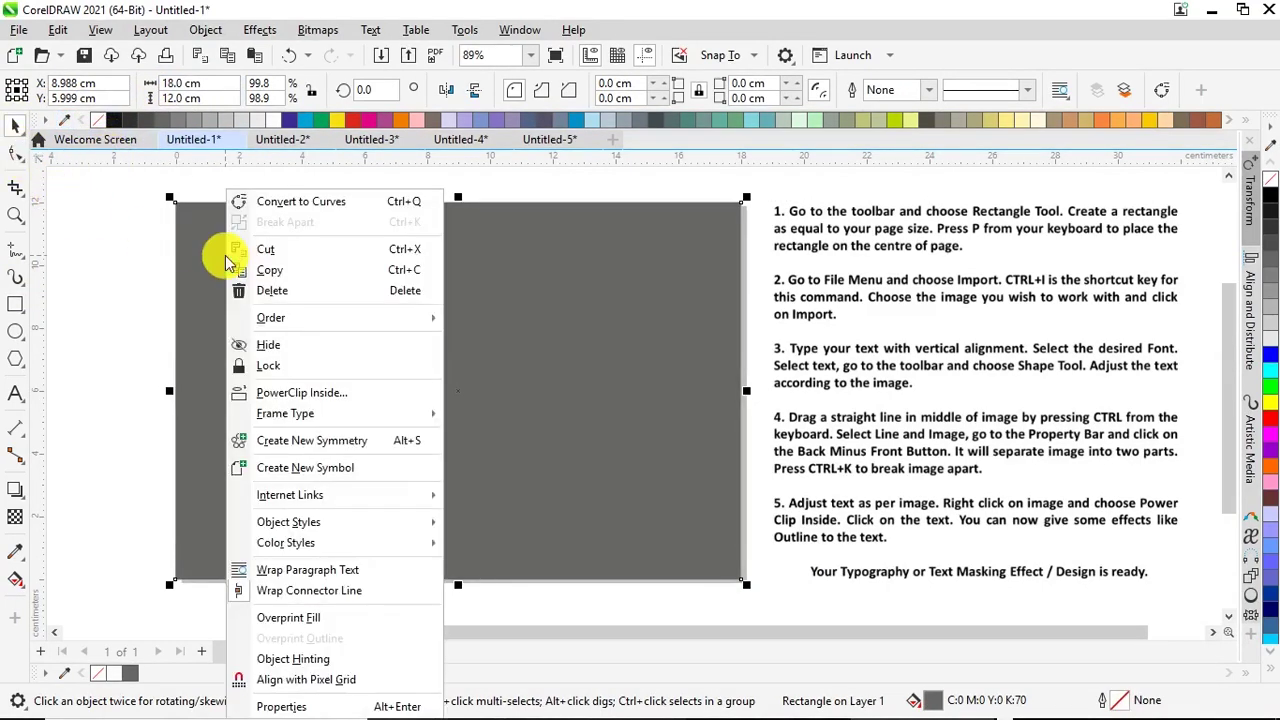
left_click(268, 365)
Step: Import the image 19.JPG from the page's upper-left corner, about 11.97 cm high, and stretch it to 18 cm wide
right_click(108, 305)
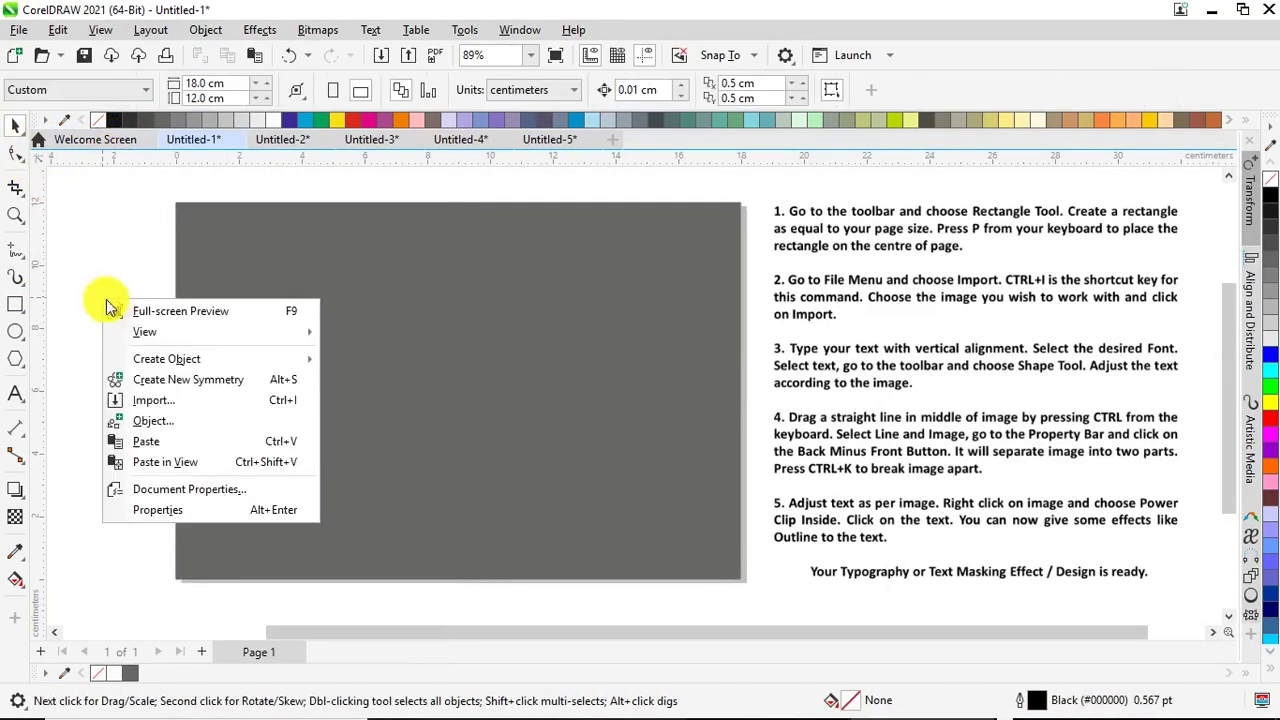
left_click(140, 400)
left_click(618, 475)
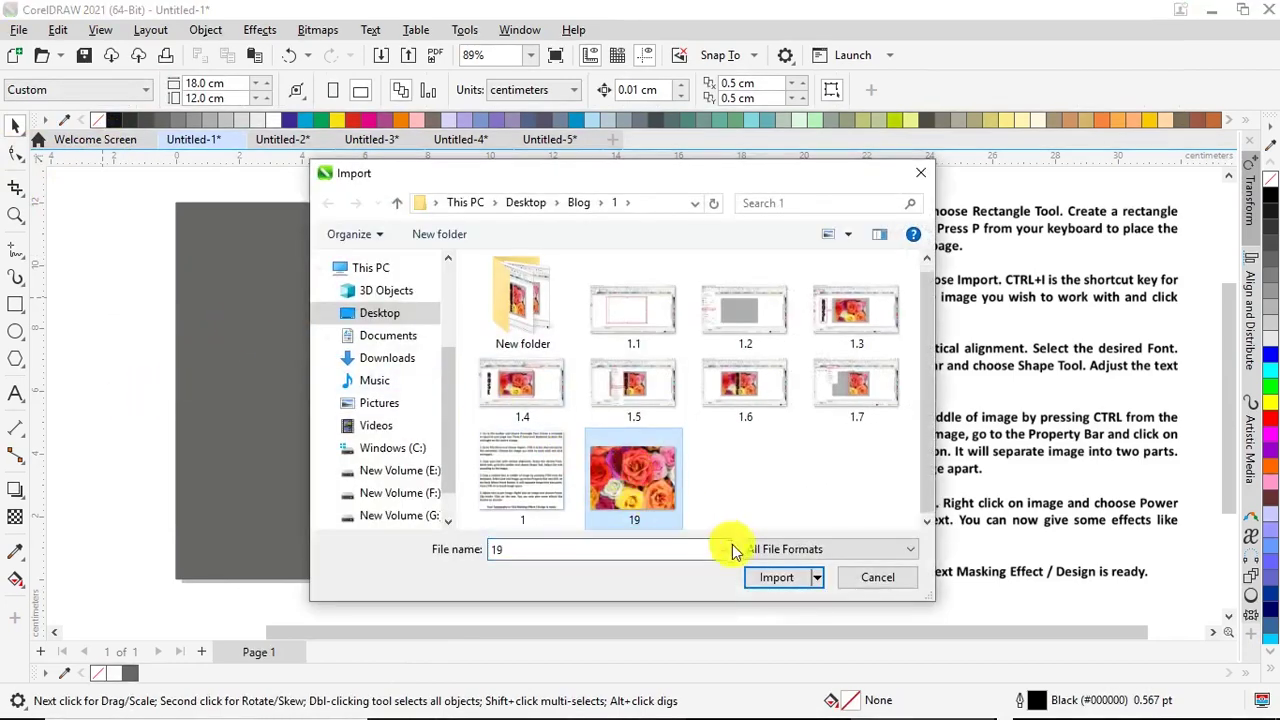
left_click(776, 577)
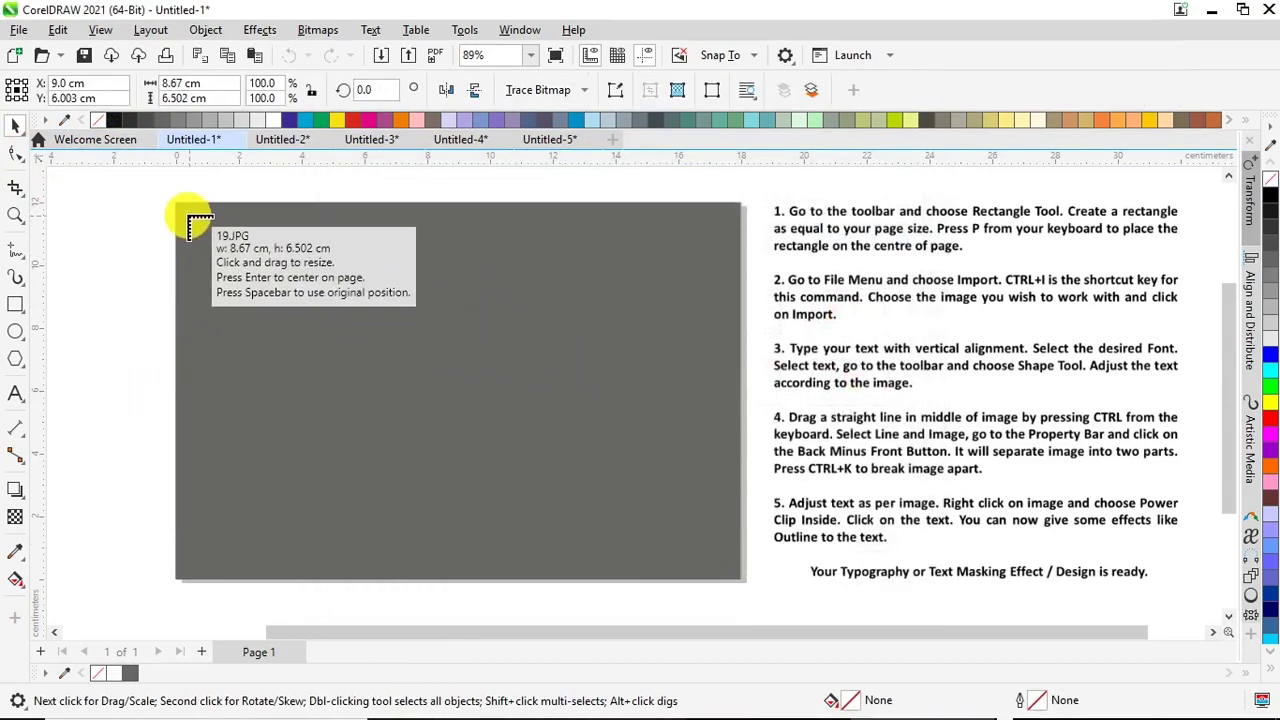
left_click_drag(258, 267, 676, 580)
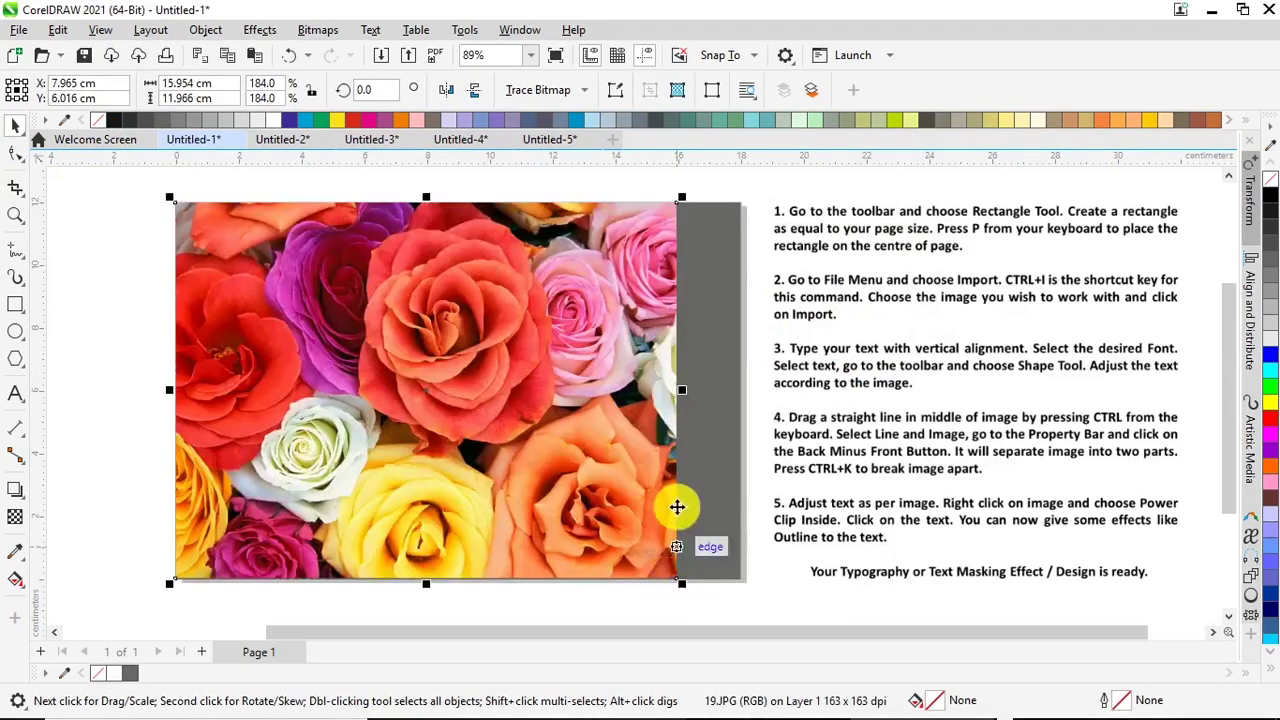
left_click_drag(686, 388, 752, 392)
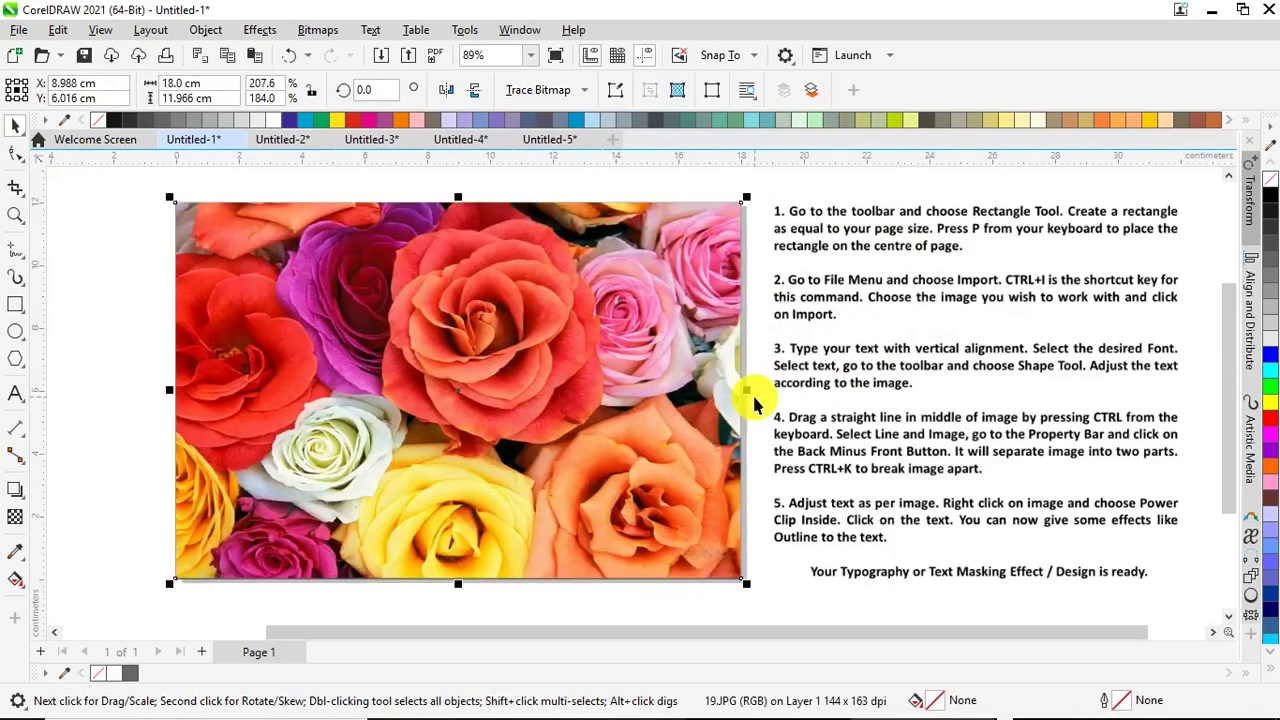
left_click(53, 298)
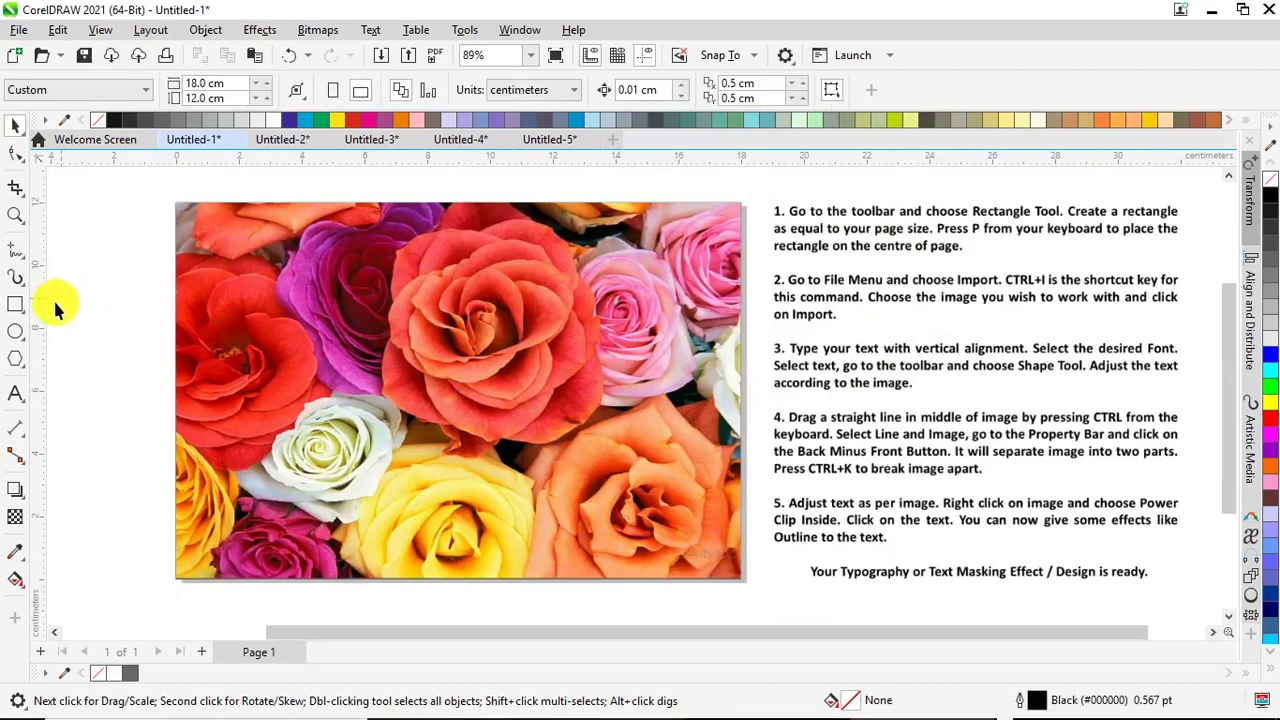
Step: Add the artistic text ROSE in the blank area left of the page, with one letter per line
left_click(15, 395)
right_click(131, 282)
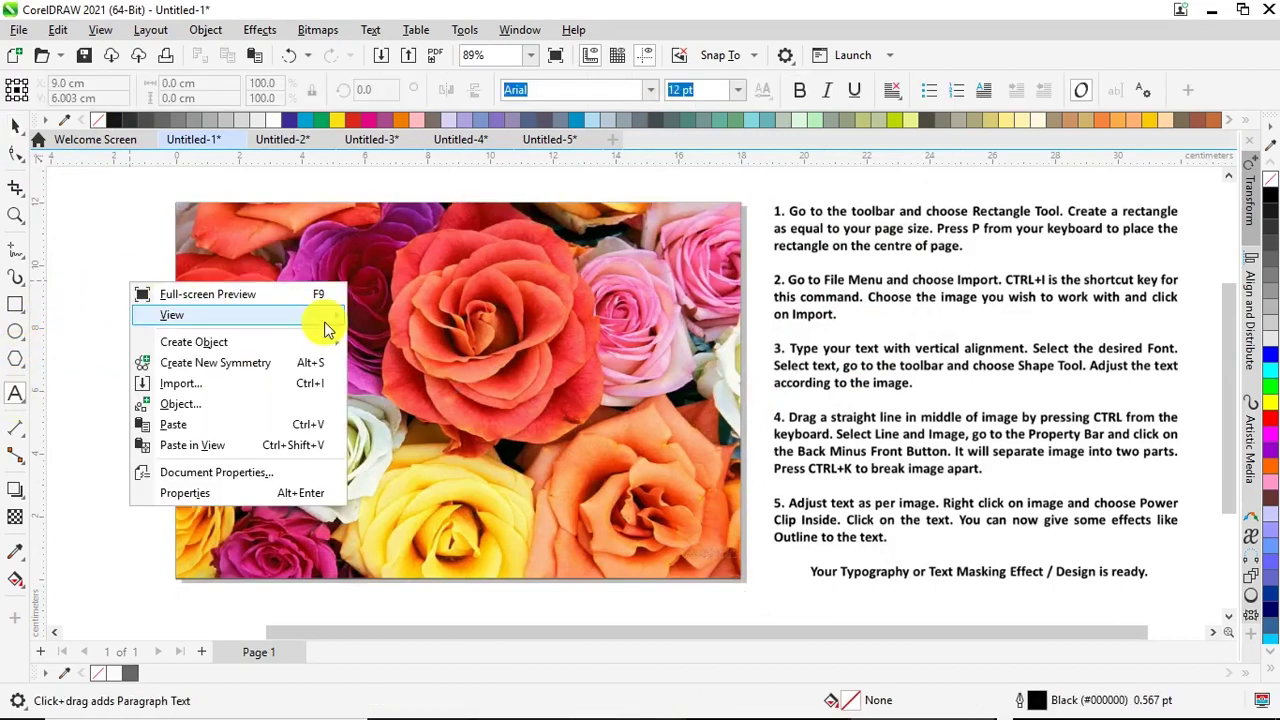
left_click(88, 333)
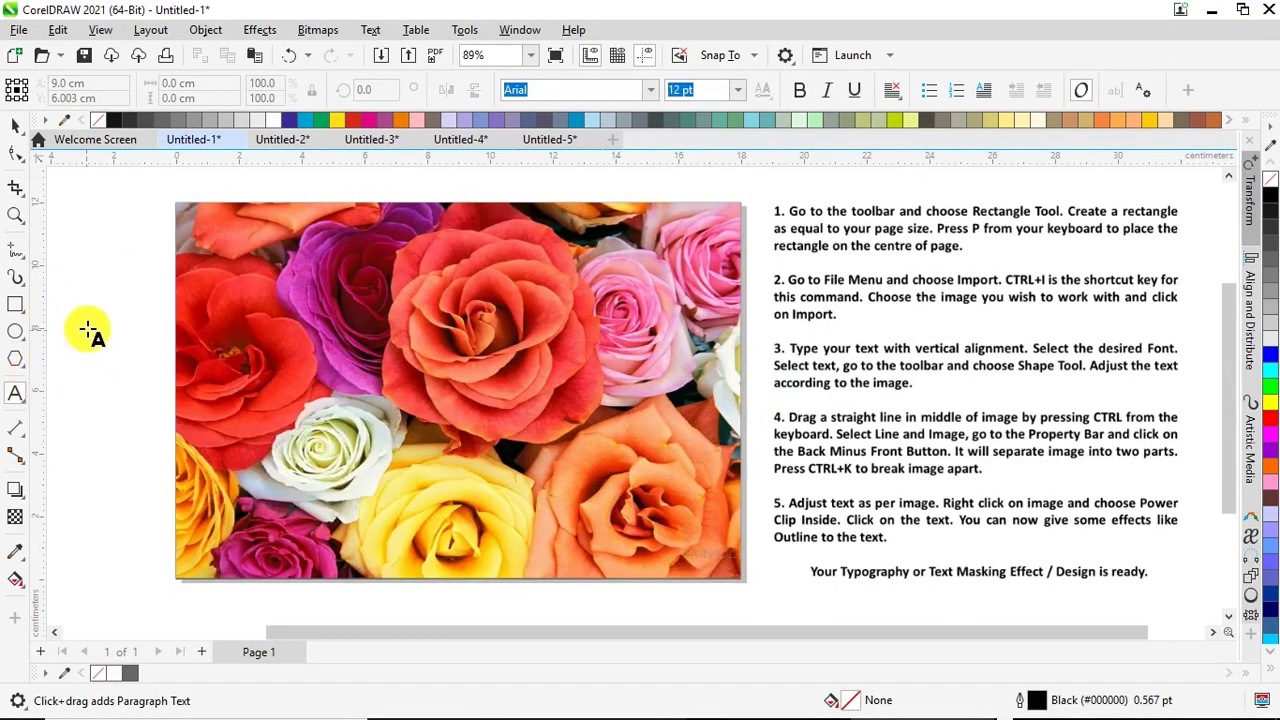
left_click(88, 333)
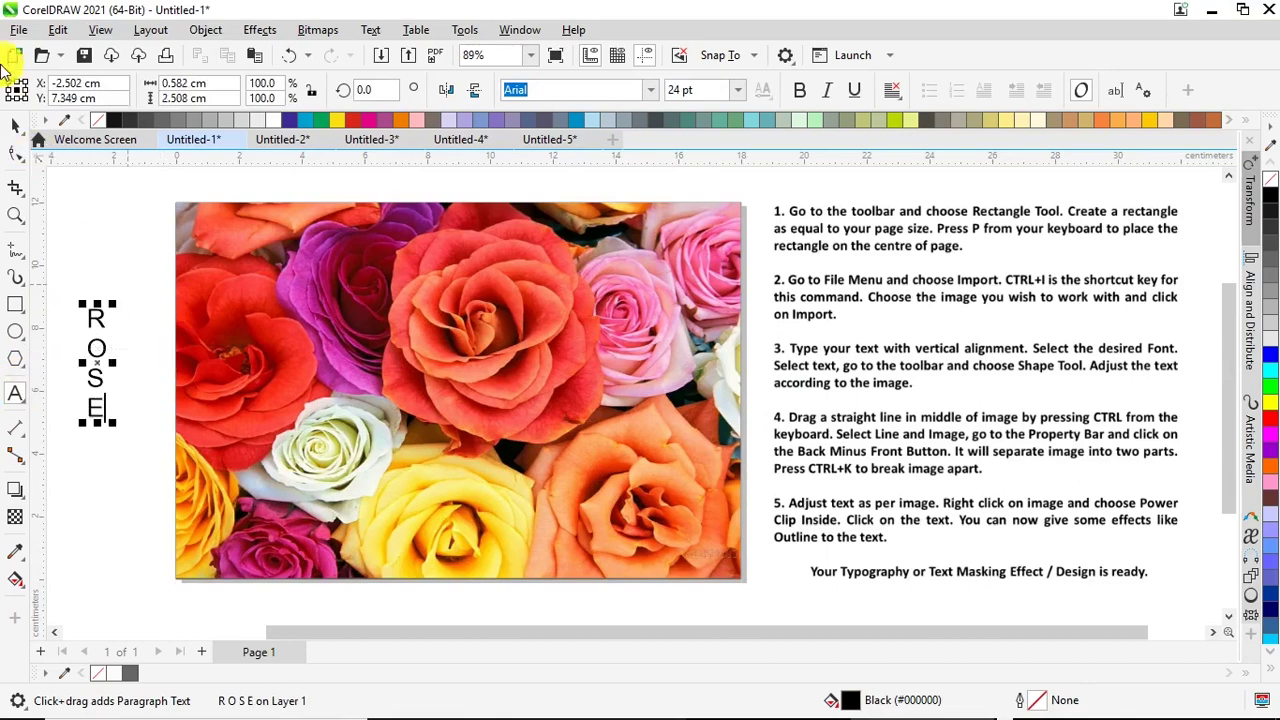
Step: Change the font of the ROSE text to Calistoga
left_click(15, 128)
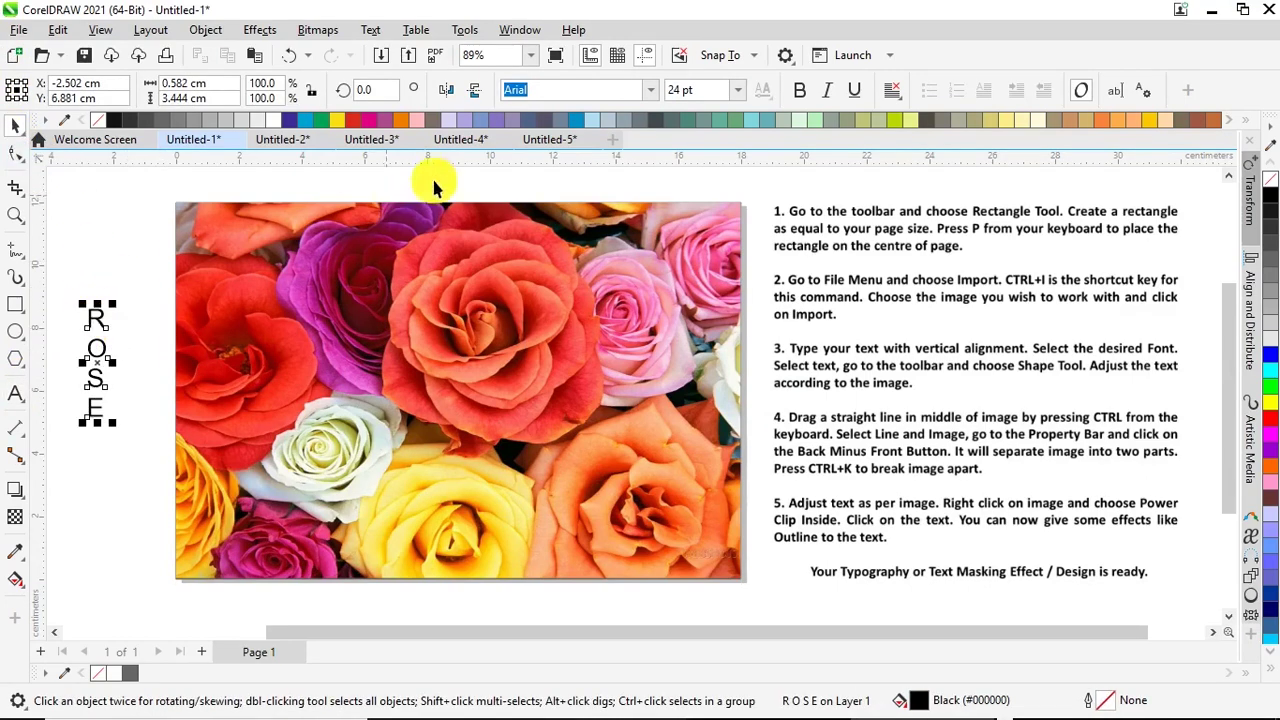
left_click(650, 91)
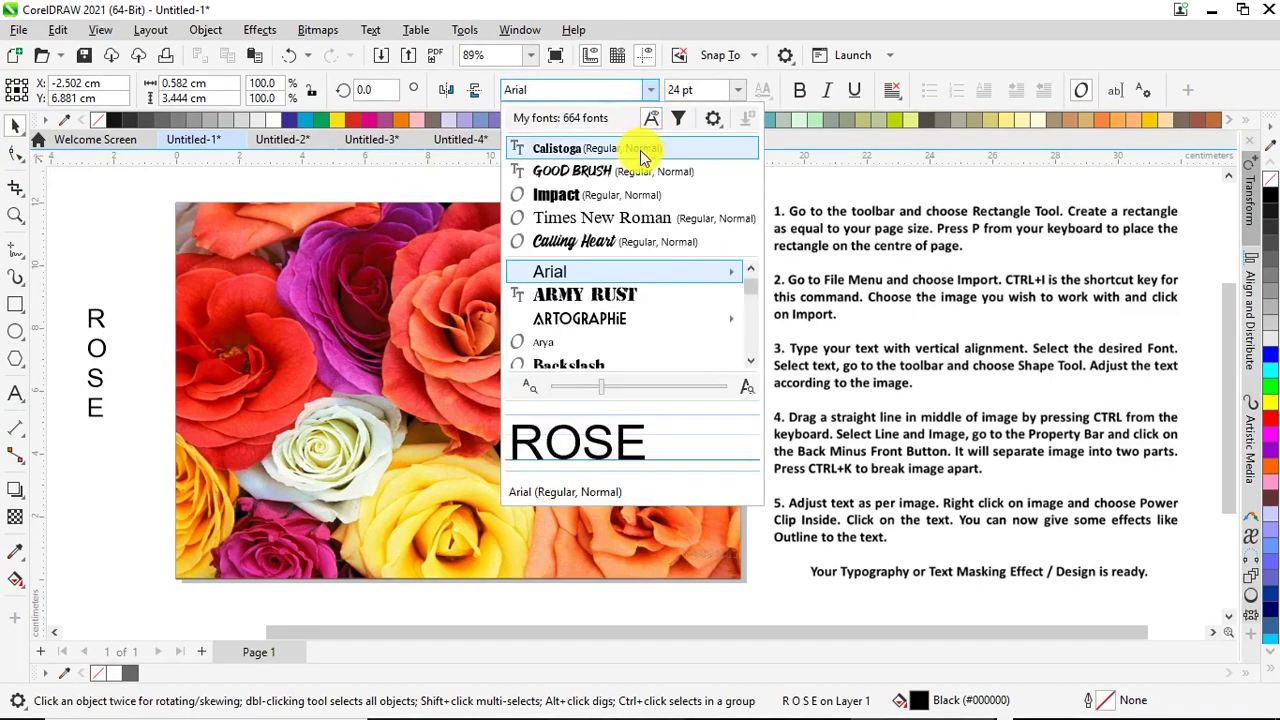
left_click(641, 157)
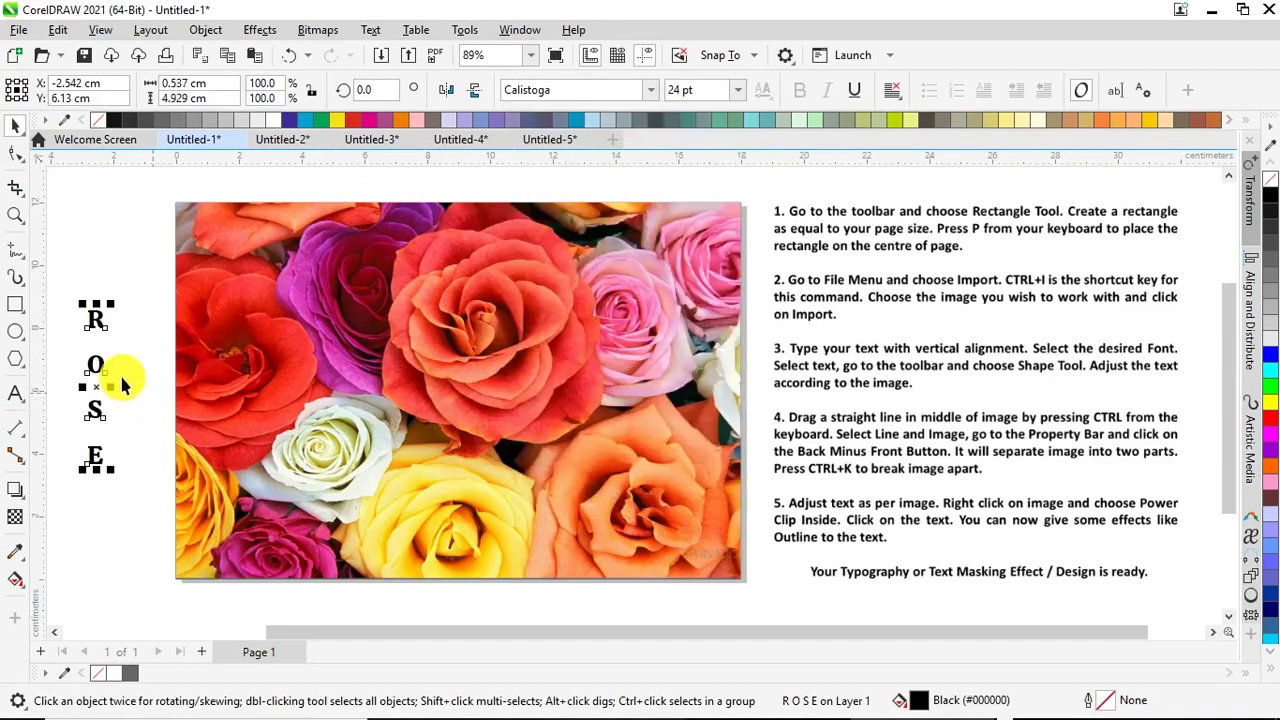
Step: Tighten the vertical spacing between the letters of ROSE with the Shape tool until they nearly touch
left_click(15, 157)
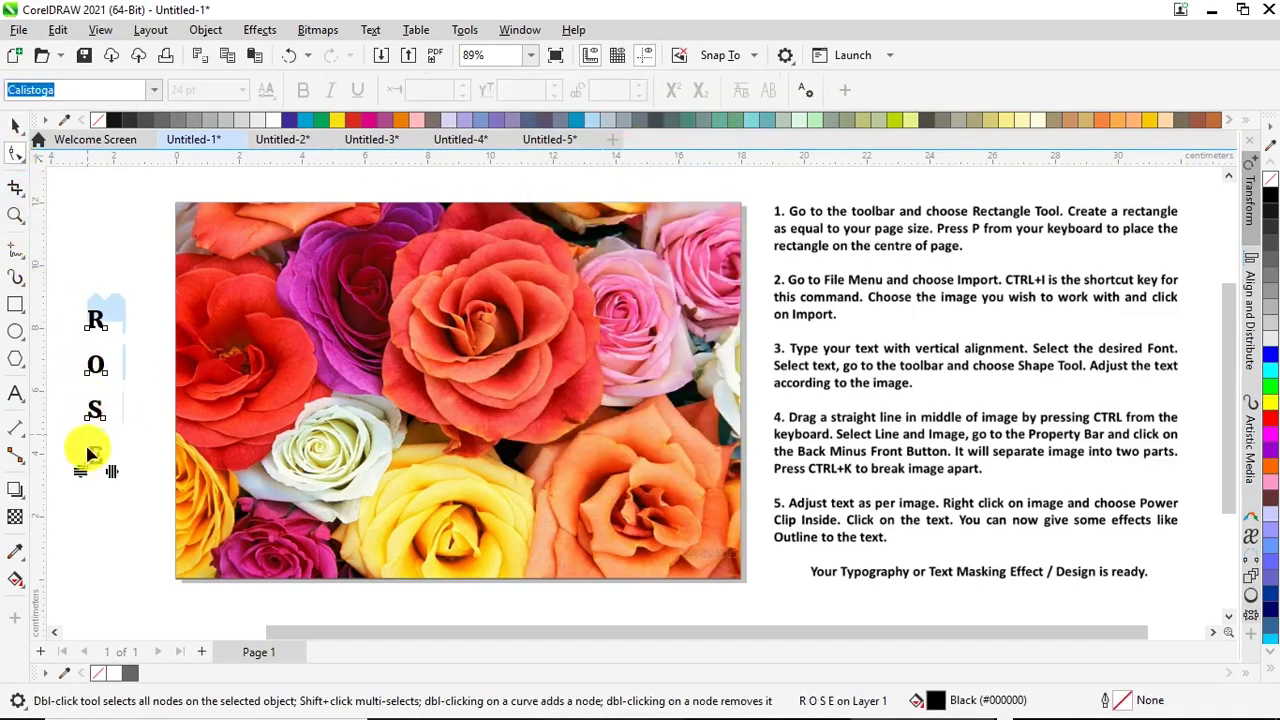
left_click_drag(84, 480, 80, 400)
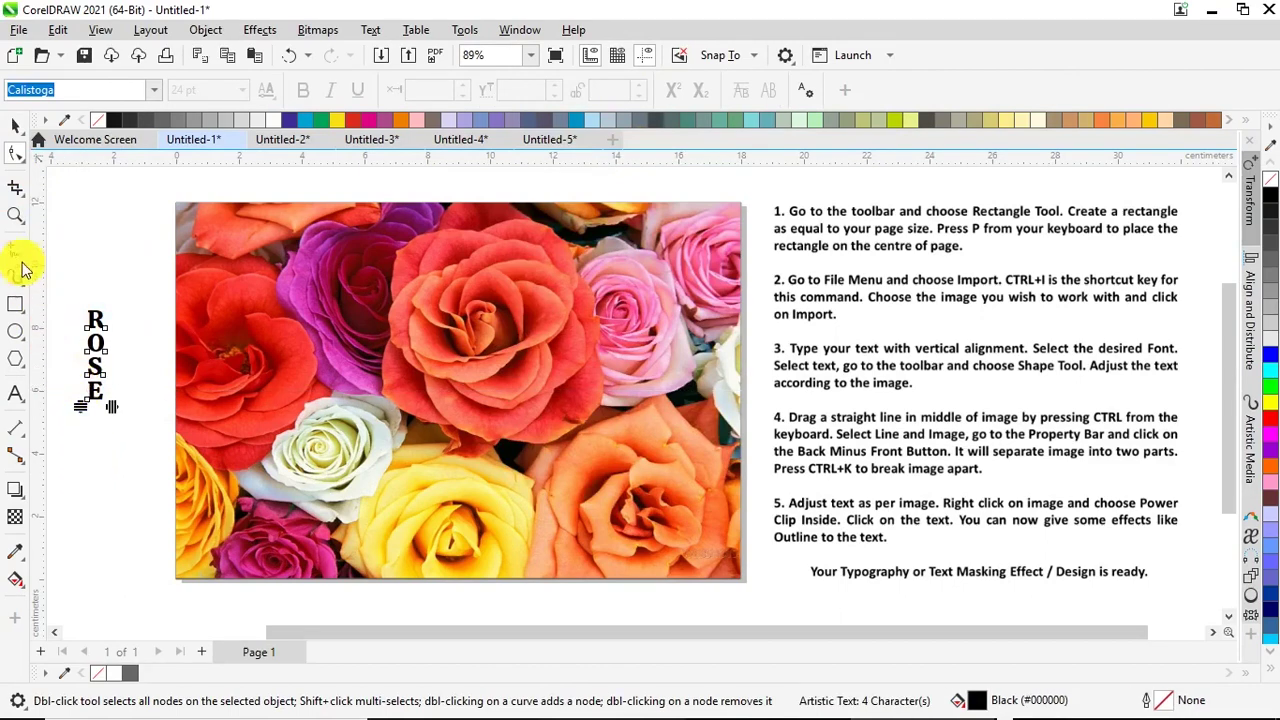
left_click(15, 125)
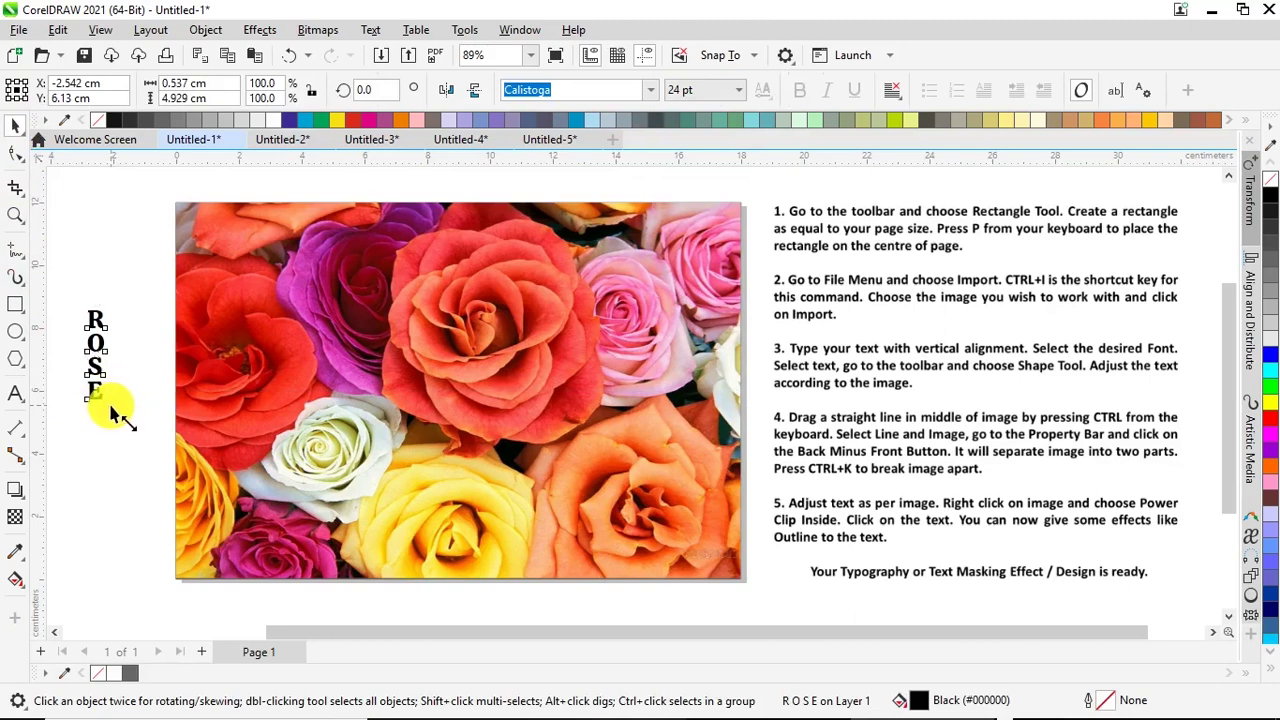
Step: Move the ROSE text onto the middle of the image and enlarge it to about 100.6 pt, spanning the page height
left_click_drag(112, 412, 200, 586)
left_click_drag(126, 409, 476, 290)
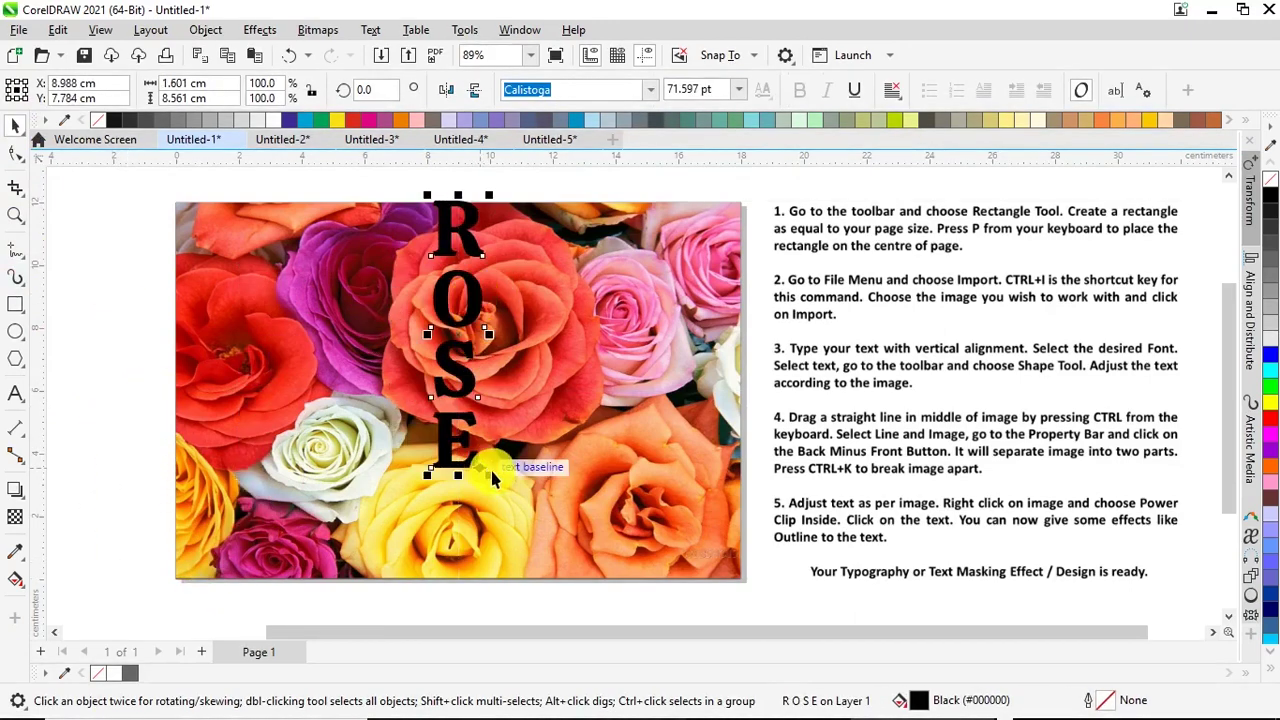
left_click_drag(490, 487, 510, 575)
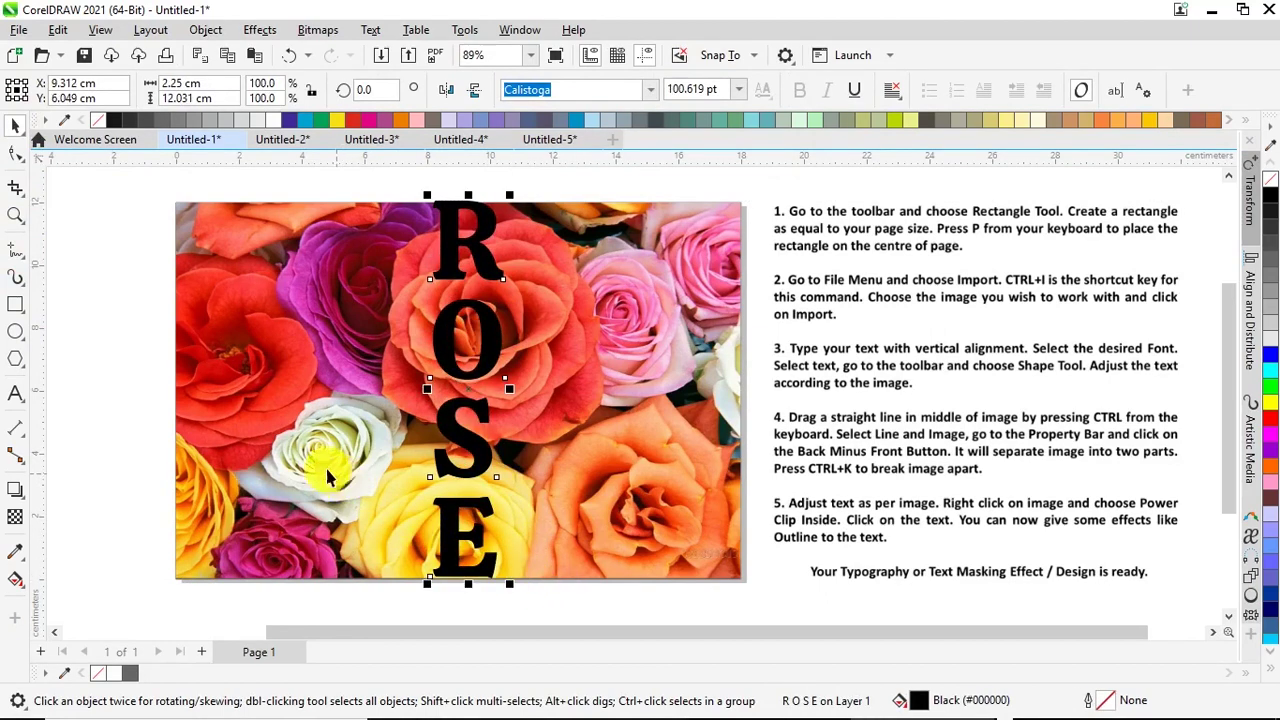
Step: Nudge the ROSE text left to about X 7.84 cm, so its right edge meets the page's vertical centre
left_click(447, 357)
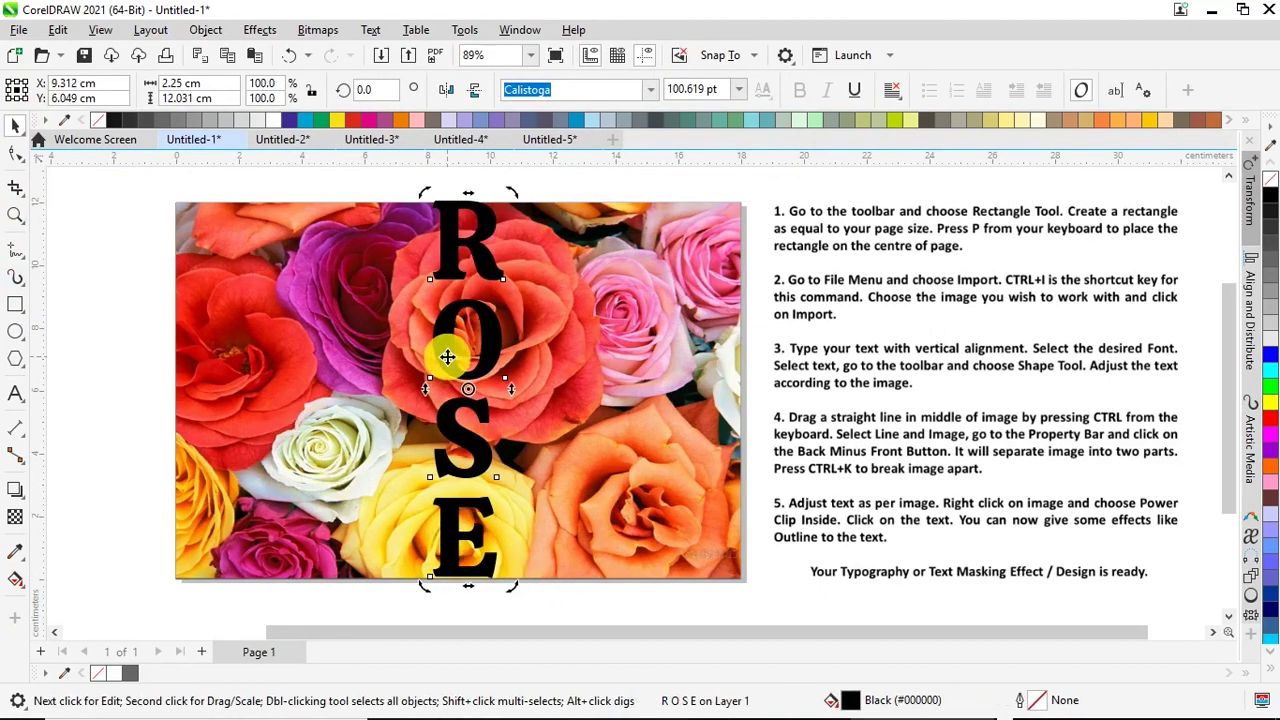
left_click(447, 357)
key("Left")
key("Left")
key("Left")
key("Left")
key("Left")
key("Left")
key("Left")
key("Left")
key("Left")
key("Left")
key("Left")
key("Left")
key("Left")
key("Left")
key("Left")
key("Left")
key("Left")
key("Left")
key("Left")
key("Left")
key("Left")
key("Left")
key("Left")
key("Left")
key("Left")
key("Left")
key("Left")
key("Left")
key("Left")
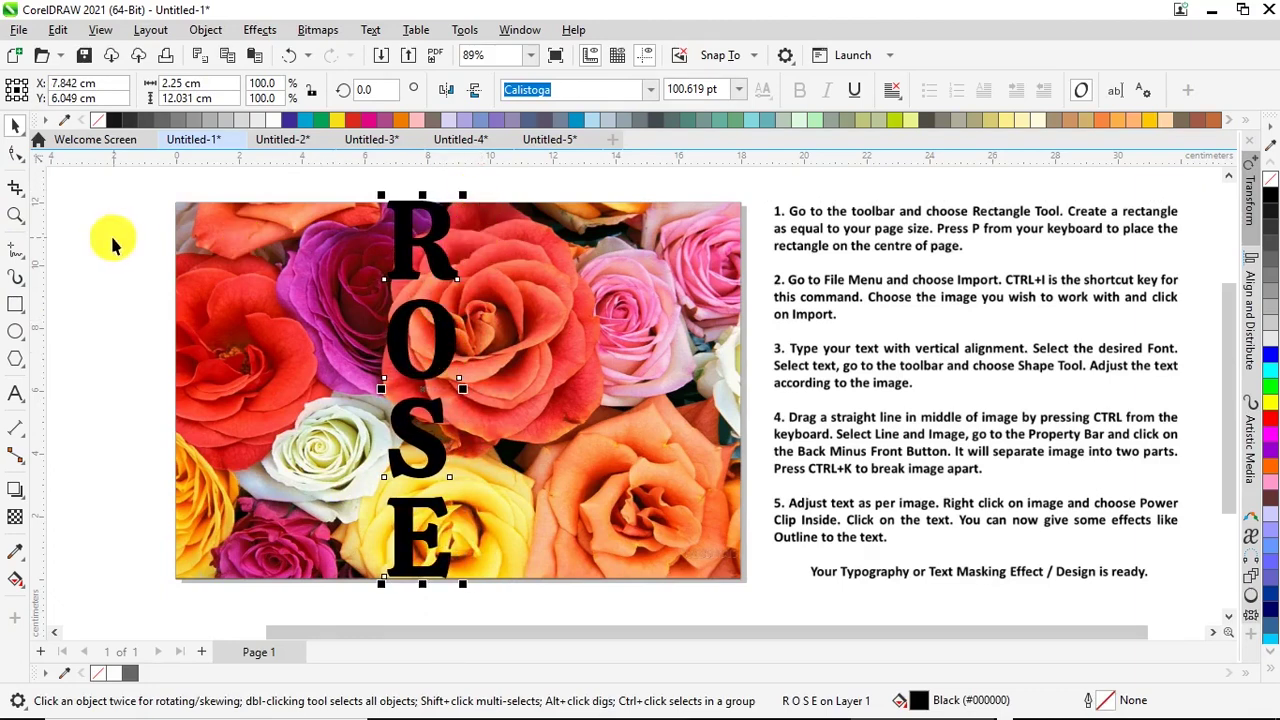
Step: Draw a straight vertical line about 13.04 cm long down the middle of the image, extending past both edges
left_click(13, 252)
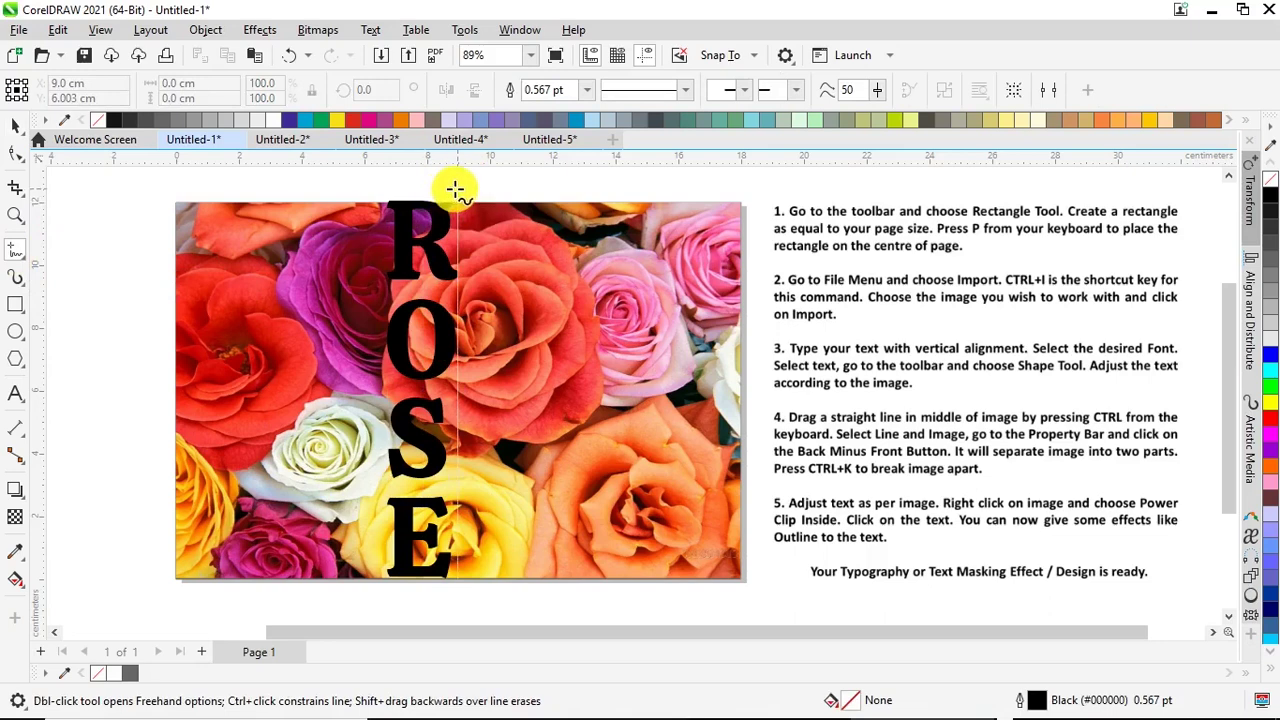
mouse_move(457, 189)
left_mouse_down()
mouse_move(448, 314)
mouse_move(478, 477)
mouse_move(449, 583)
mouse_move(457, 600)
left_mouse_up()
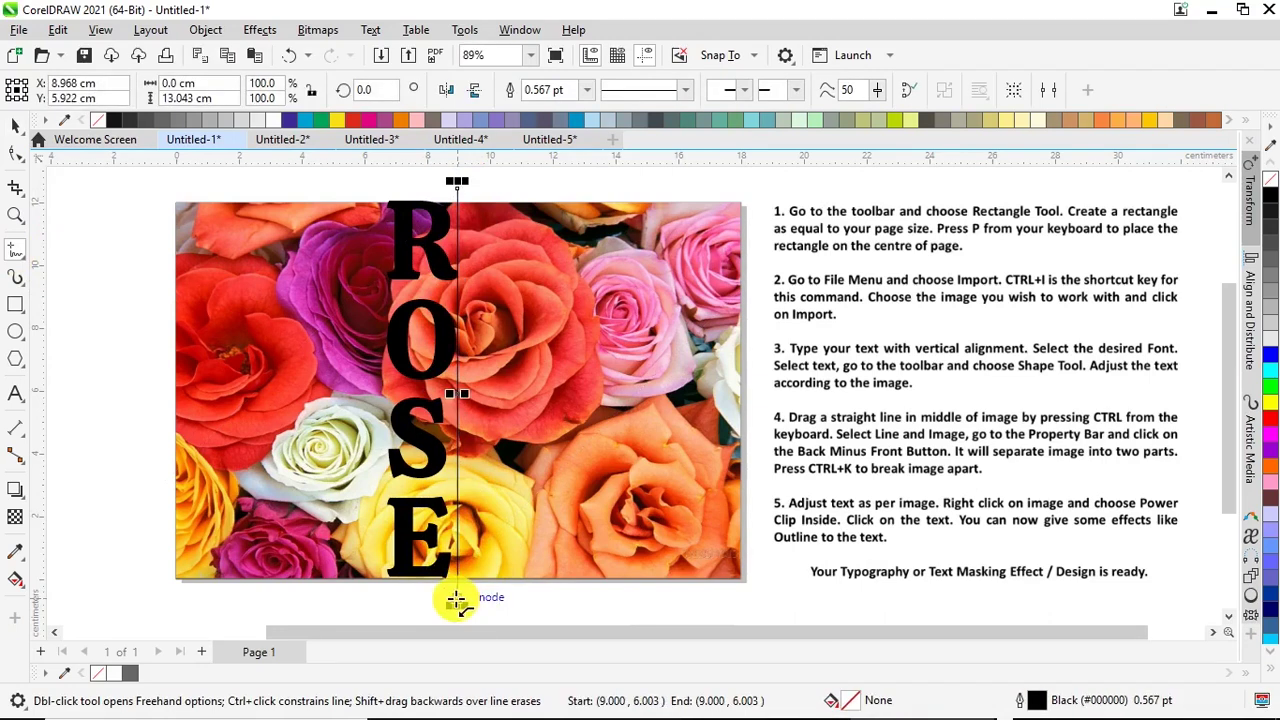
left_click(15, 125)
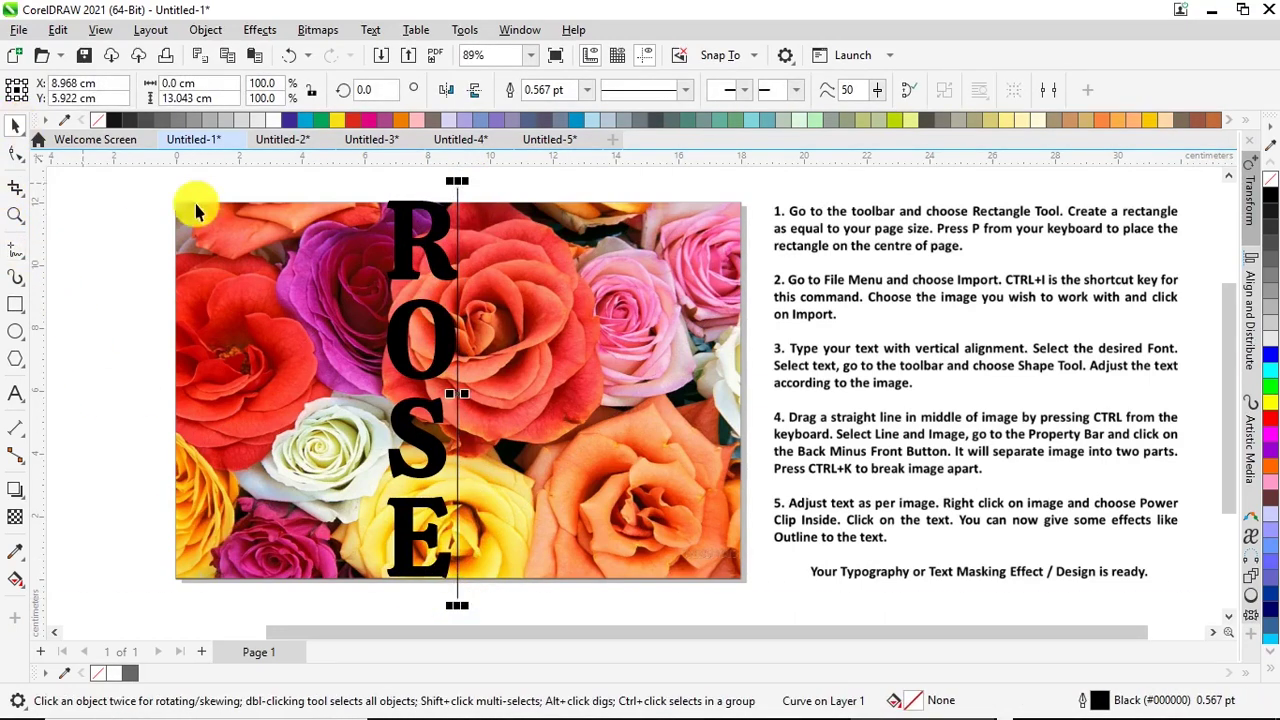
Step: Split the image along the vertical line with Back Minus Front and break it apart into two halves
left_click(551, 291, "shift")
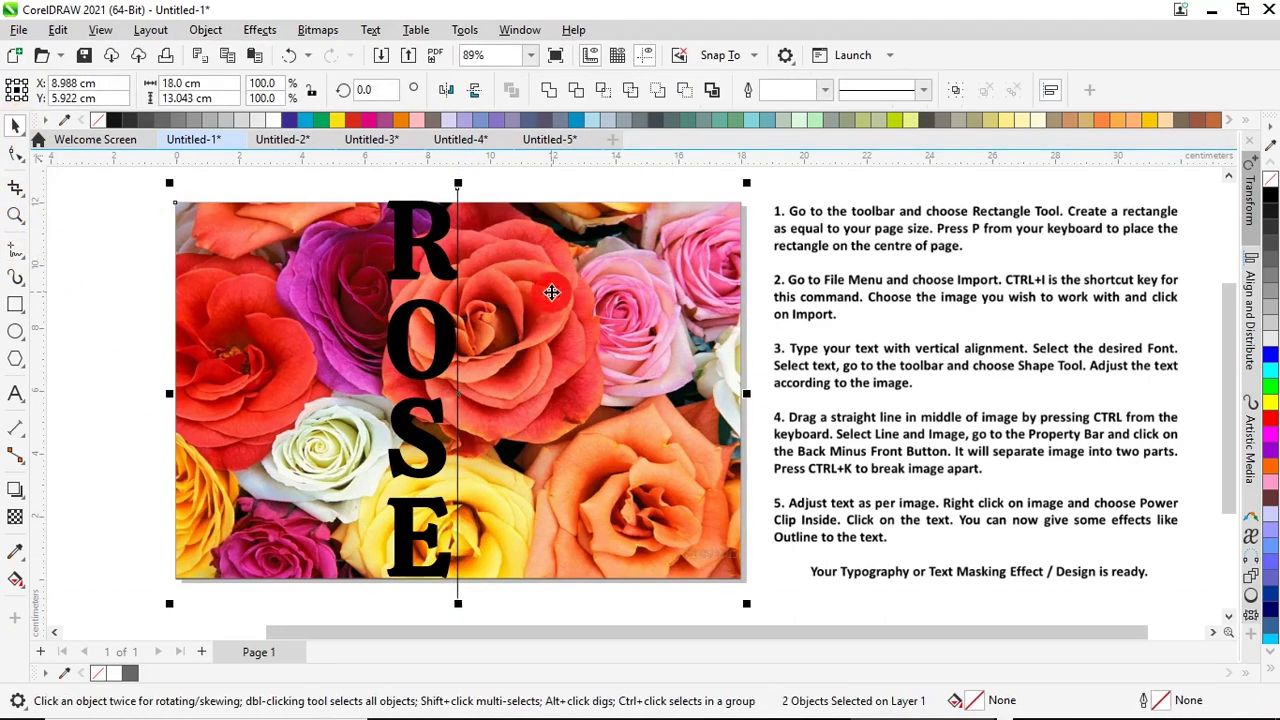
left_click(695, 93)
left_click(108, 237)
left_click(246, 237)
left_click(207, 32)
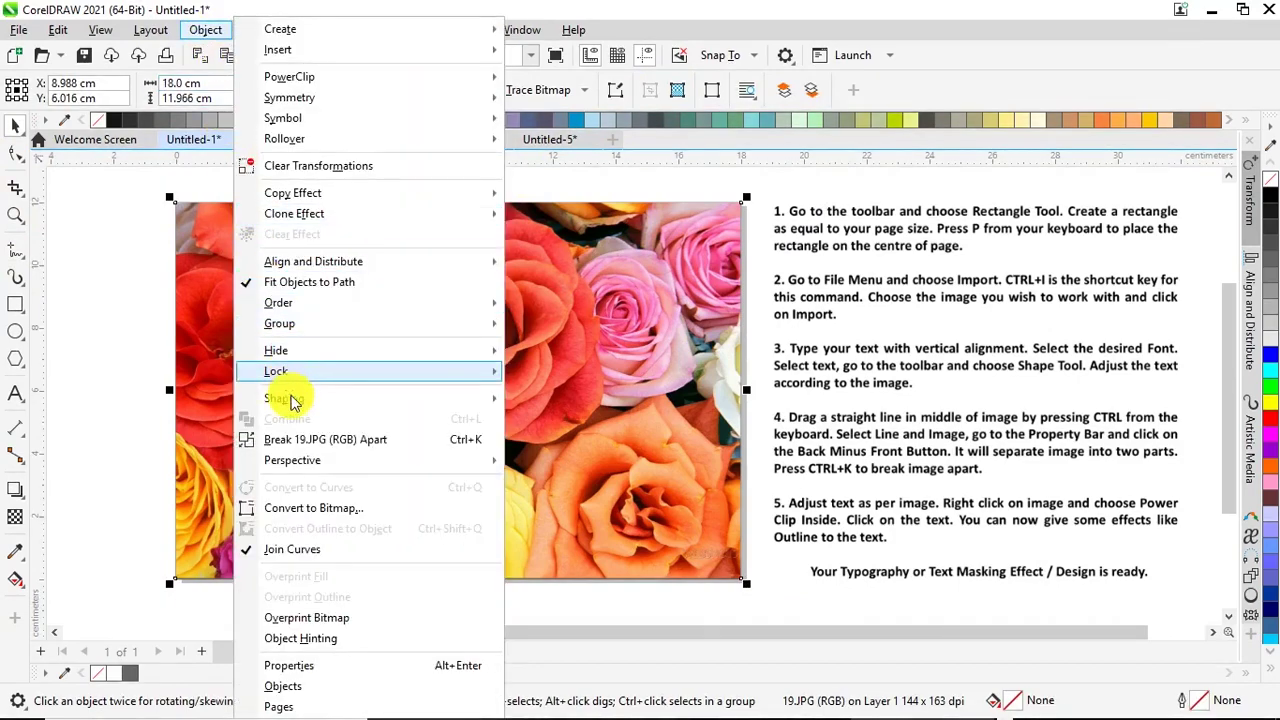
left_click(307, 440)
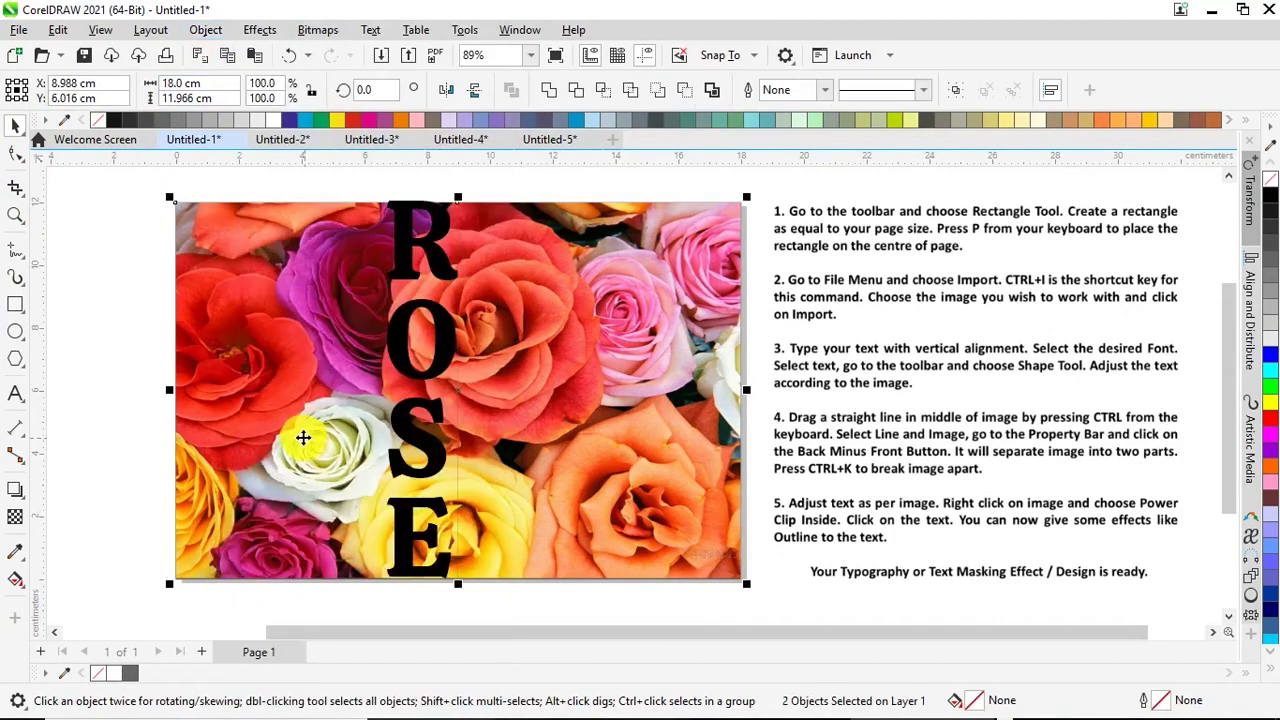
Step: Move the left half of the image slightly left, to about X 3.57 cm and Y 6.08 cm
left_click(143, 357)
left_click(252, 349)
left_click_drag(252, 349, 245, 349)
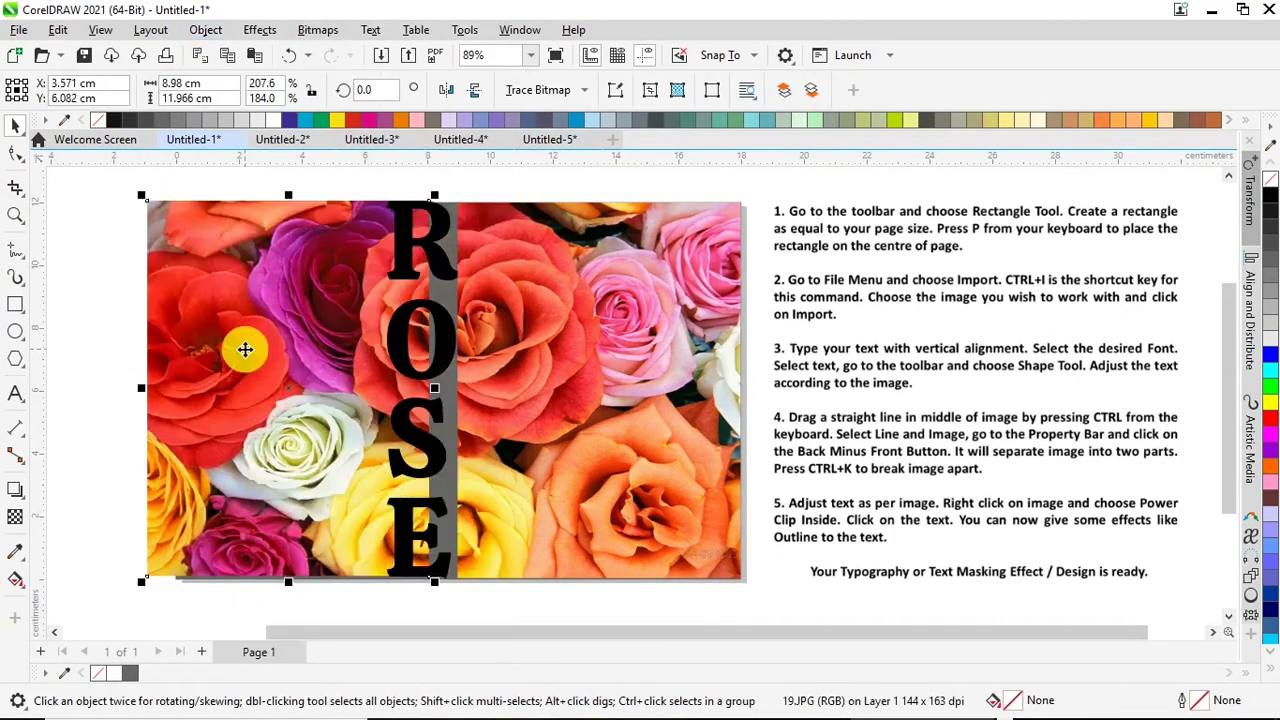
Step: PowerClip the left half of the rose image inside the ROSE text and finish editing the clipped contents
right_click(325, 323)
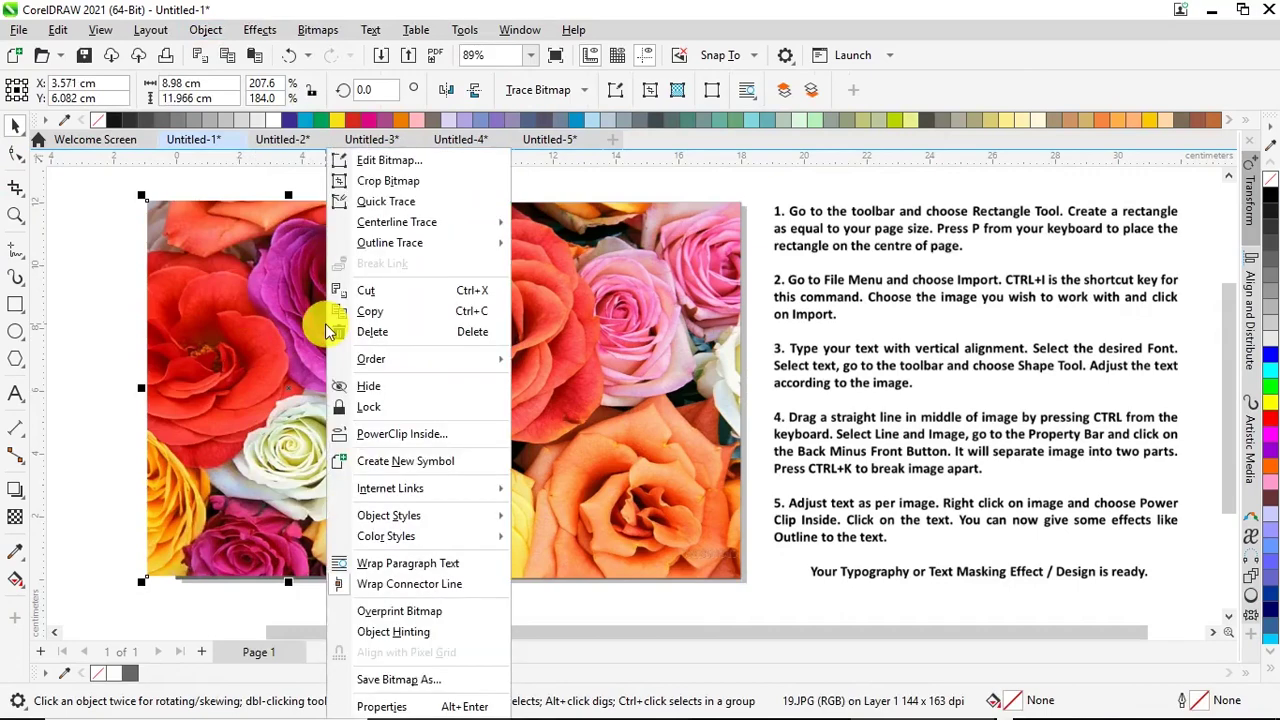
left_click(340, 431)
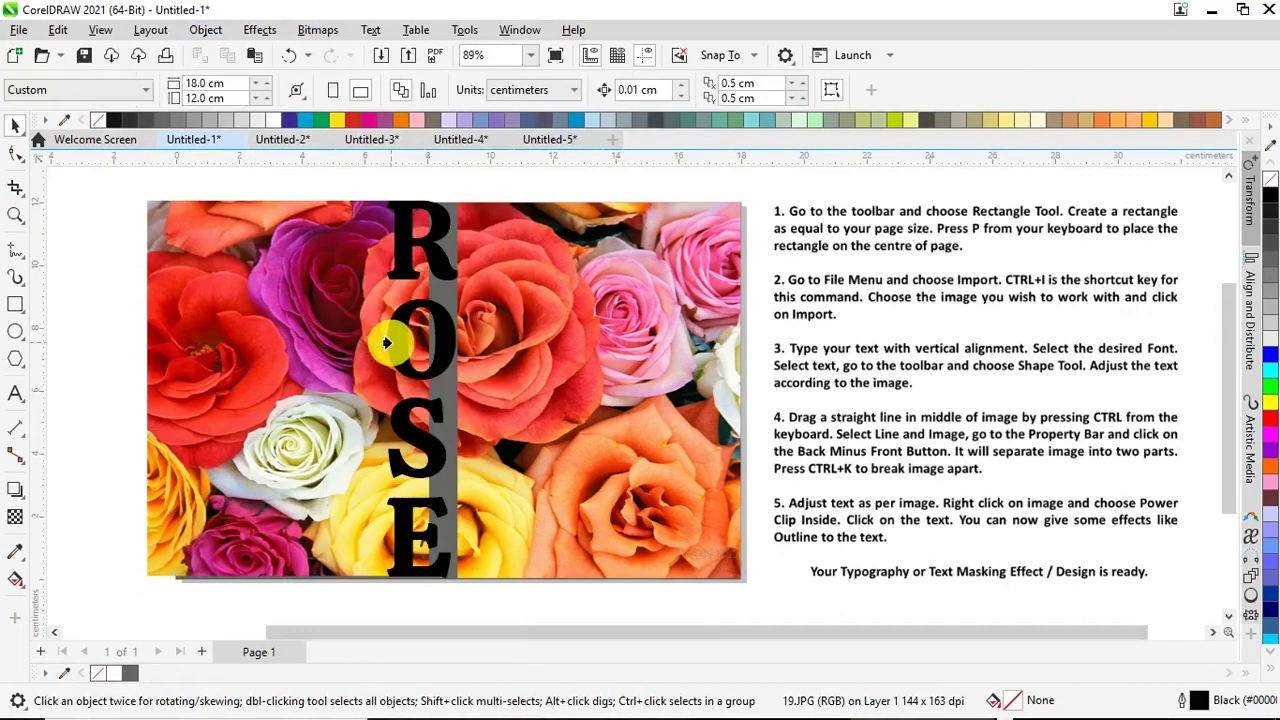
left_click(391, 338)
left_click(88, 187)
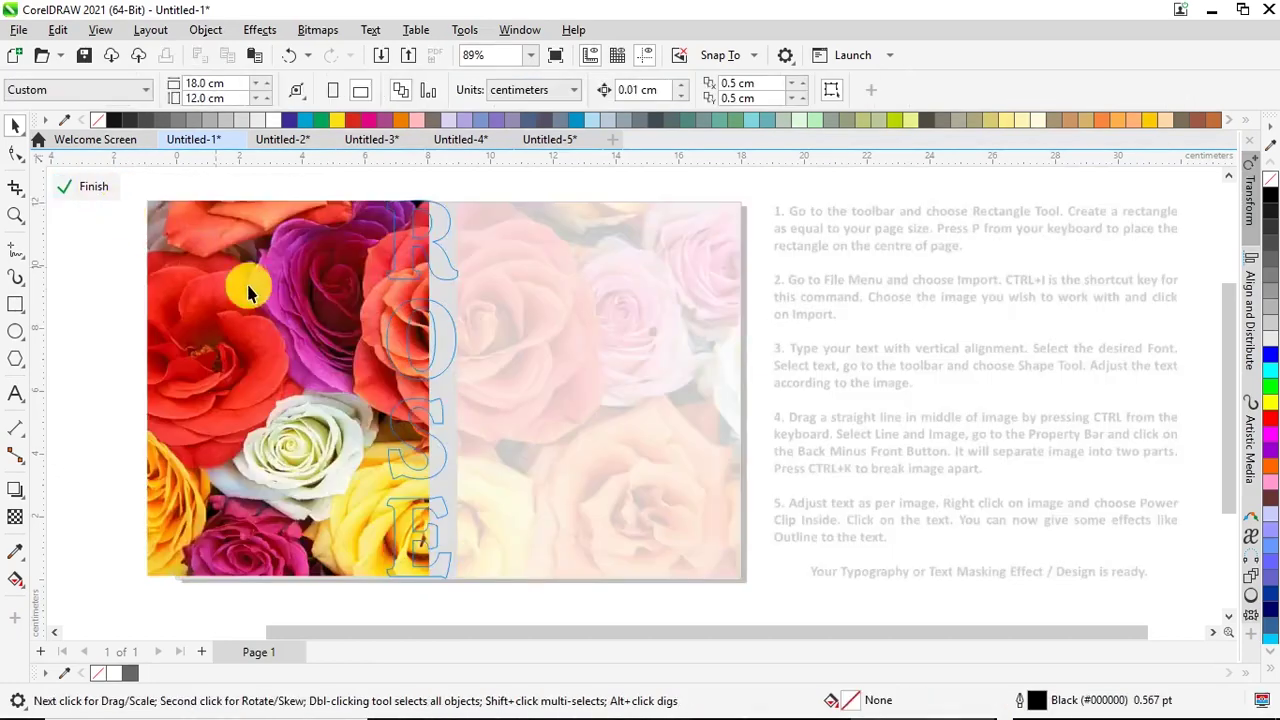
left_click_drag(318, 321, 324, 320)
left_click(97, 194)
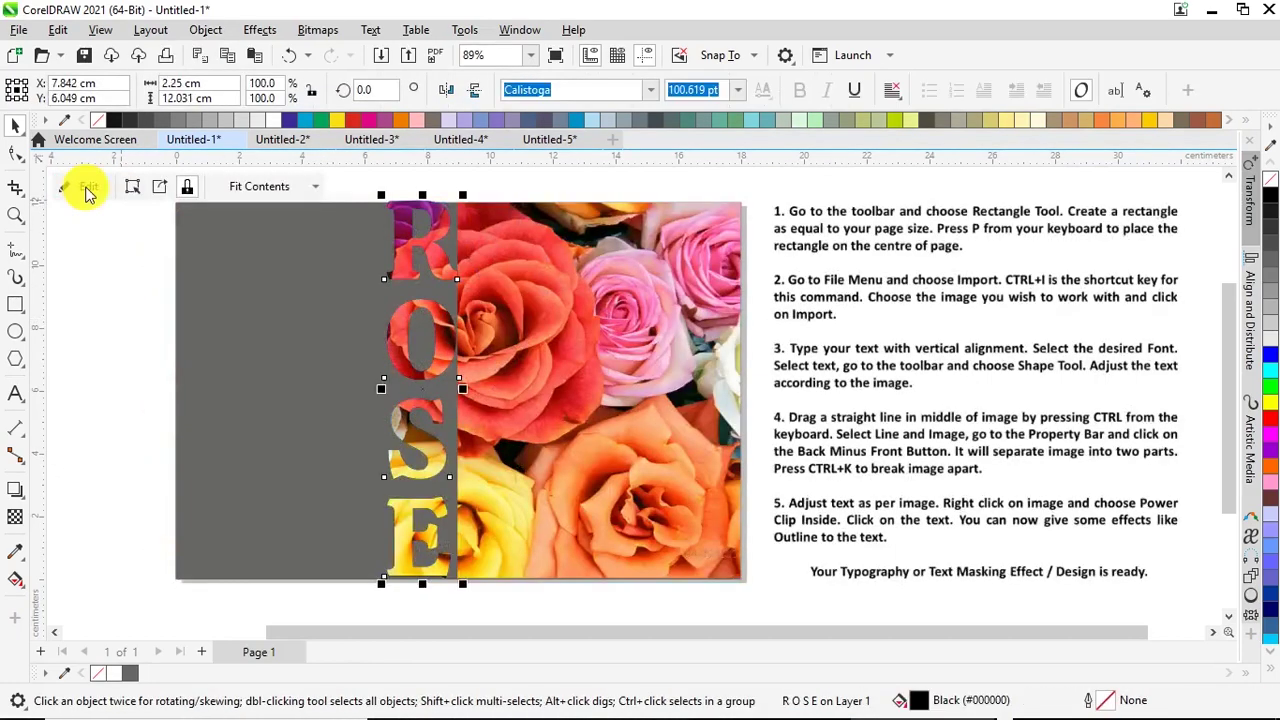
Step: Nudge the image-filled ROSE text right to about X 8.58 cm, so it overlaps the right half of the image
left_click(399, 324)
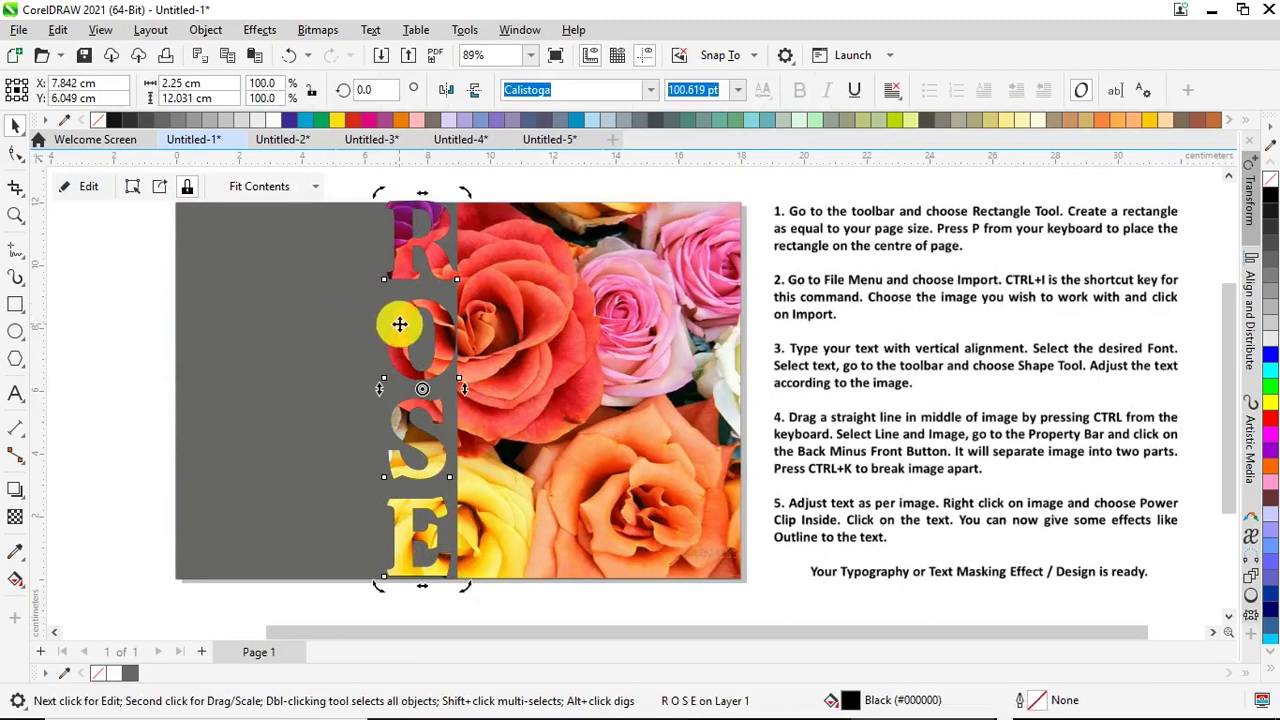
key("Right")
key("Right")
key("Right")
key("Right")
key("Right")
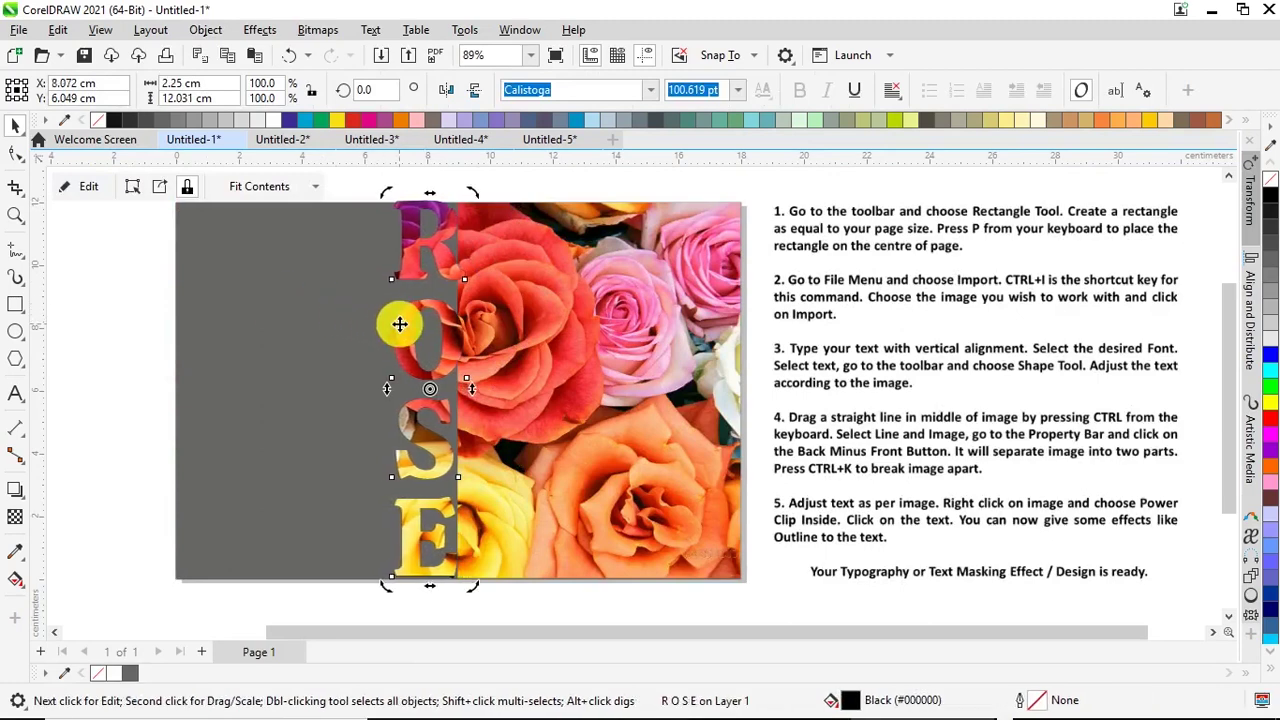
key("Right")
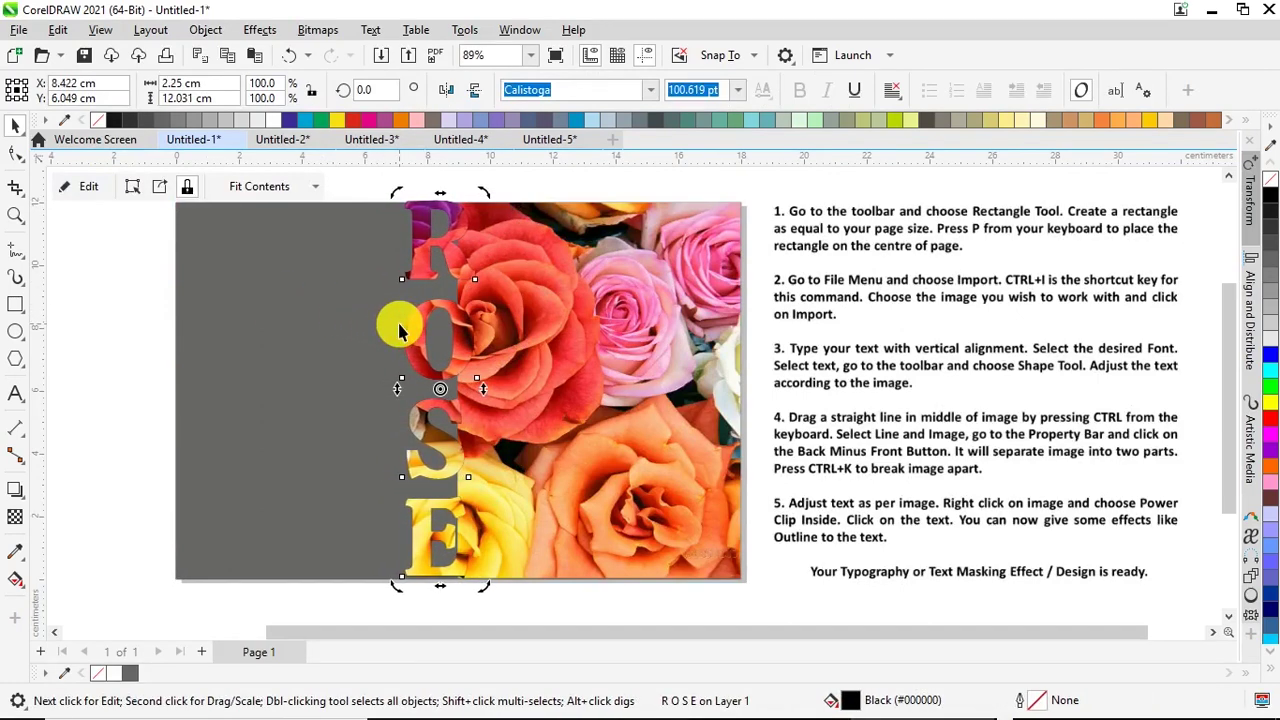
key("Right")
key("Right")
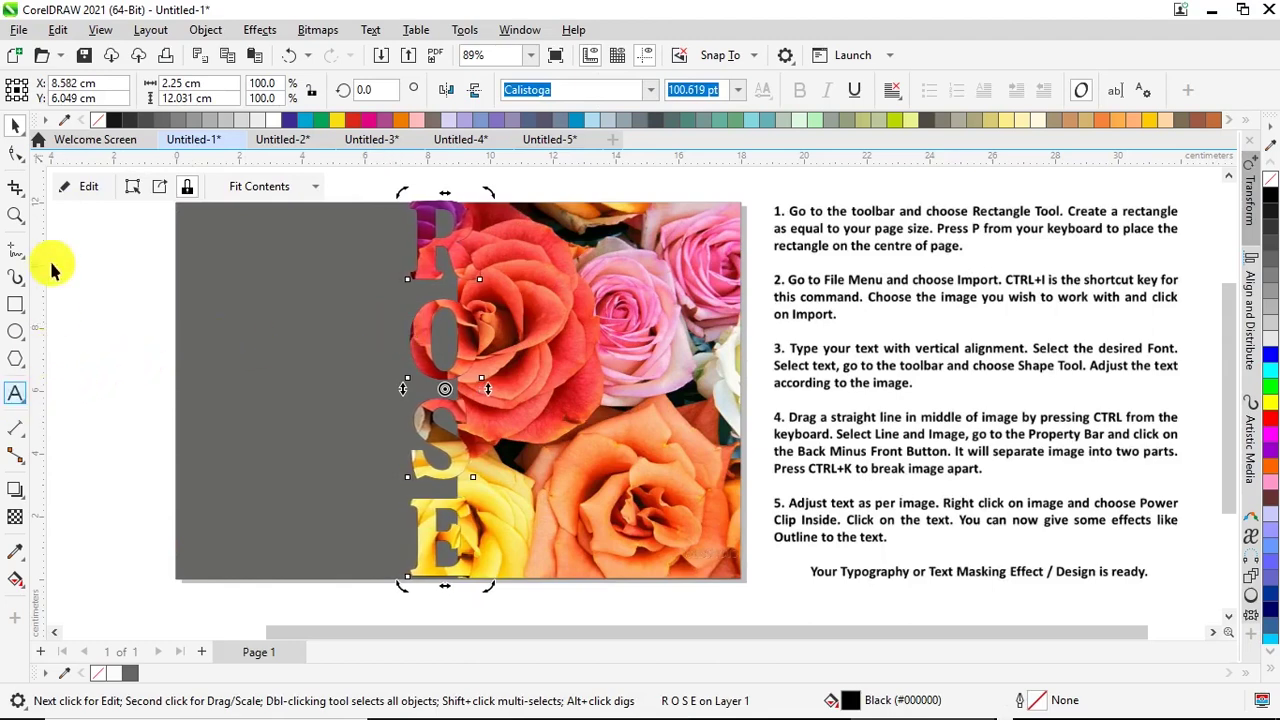
Step: Convert the ROSE text to curves with a 70% black outline 2.0 pt wide
right_click(161, 119)
left_click(172, 134)
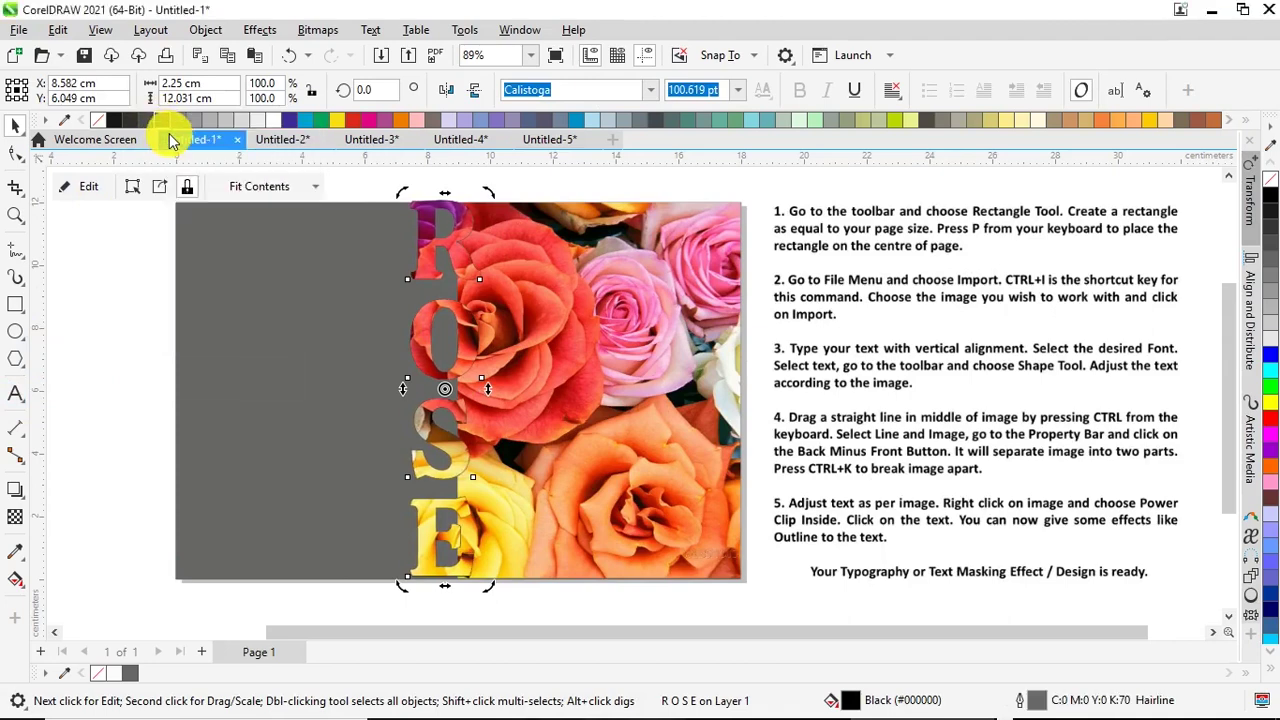
left_click(205, 30)
left_click(329, 486)
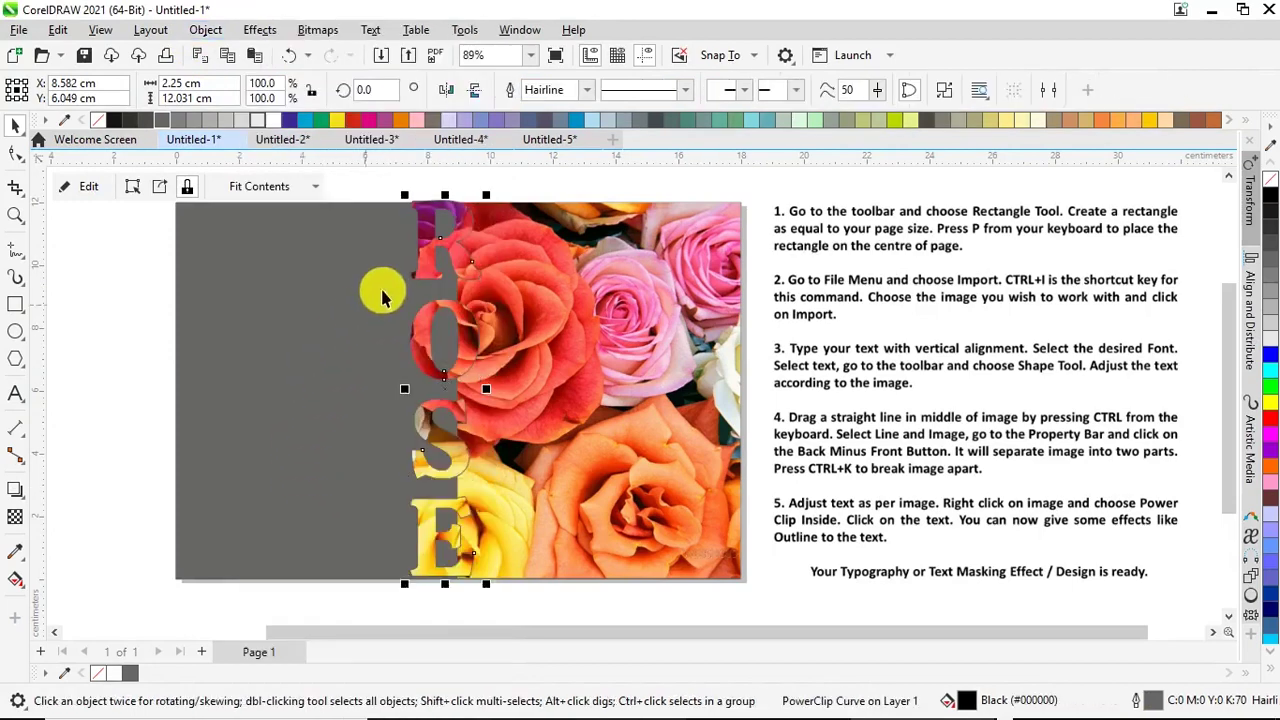
left_click(587, 90)
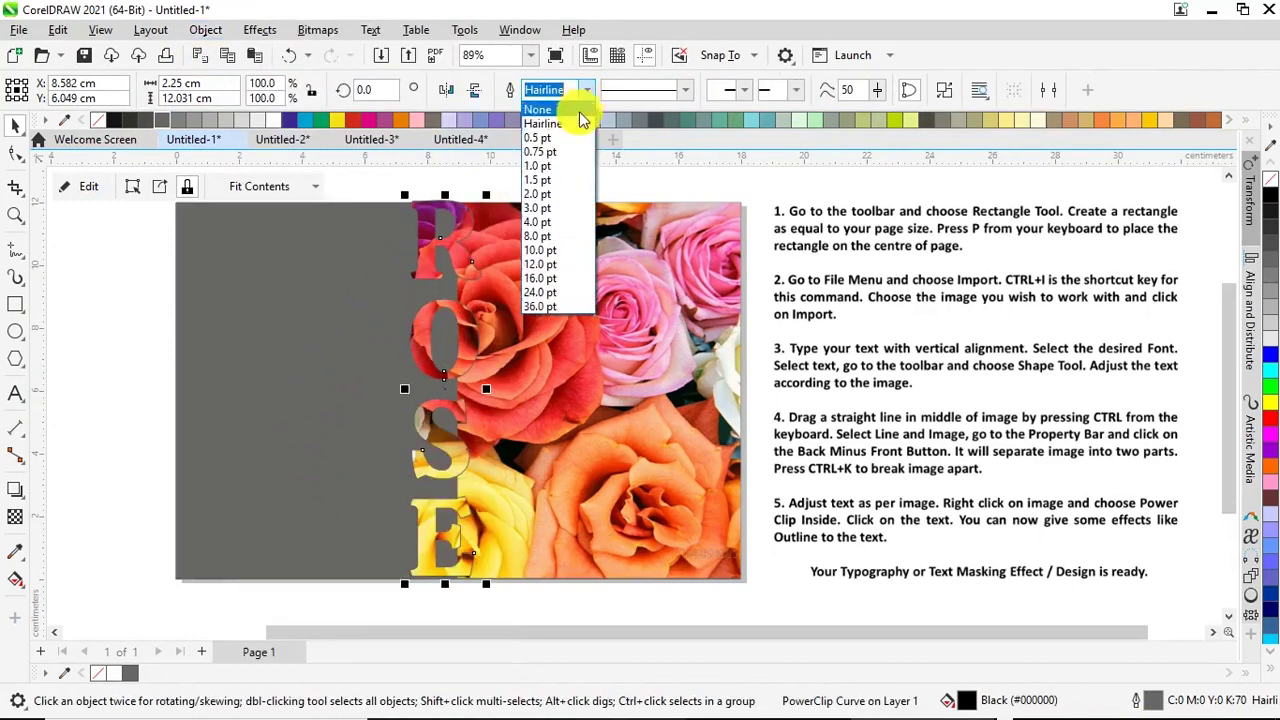
left_click(561, 195)
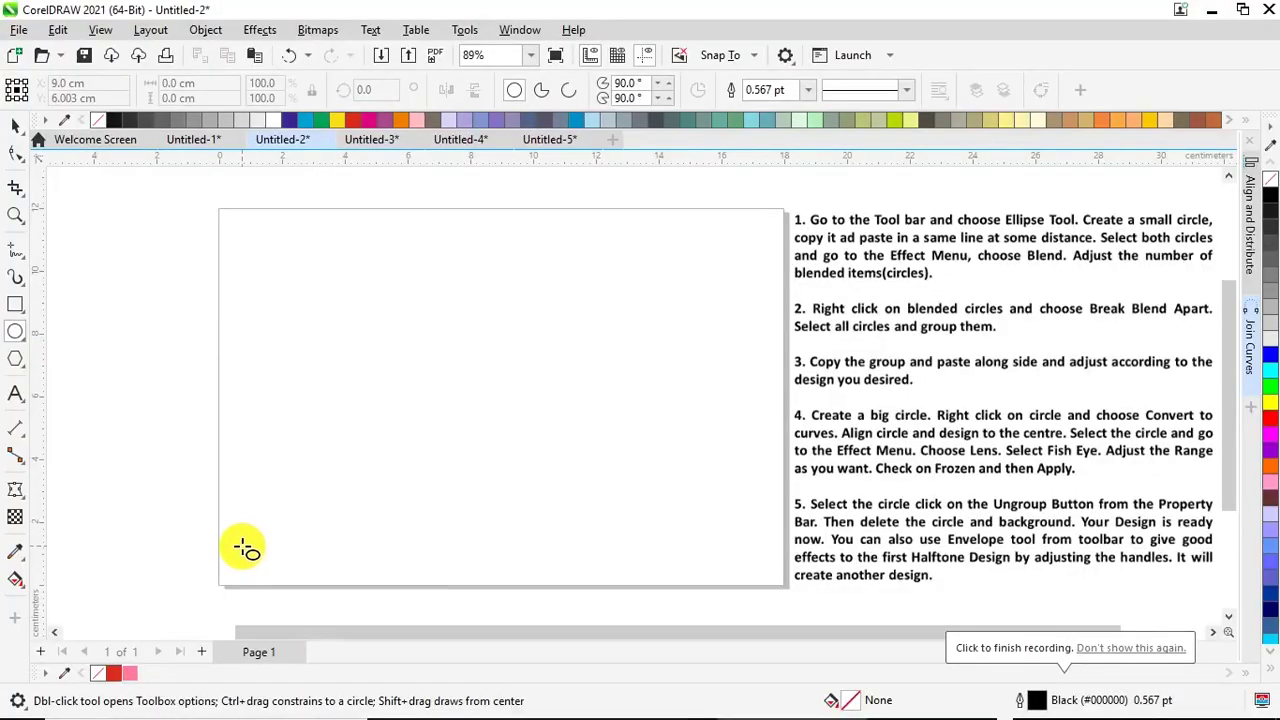
Step: Draw a small circle near the page's lower-left corner and set its width and height to 0.4 cm
left_click_drag(244, 549, 258, 562)
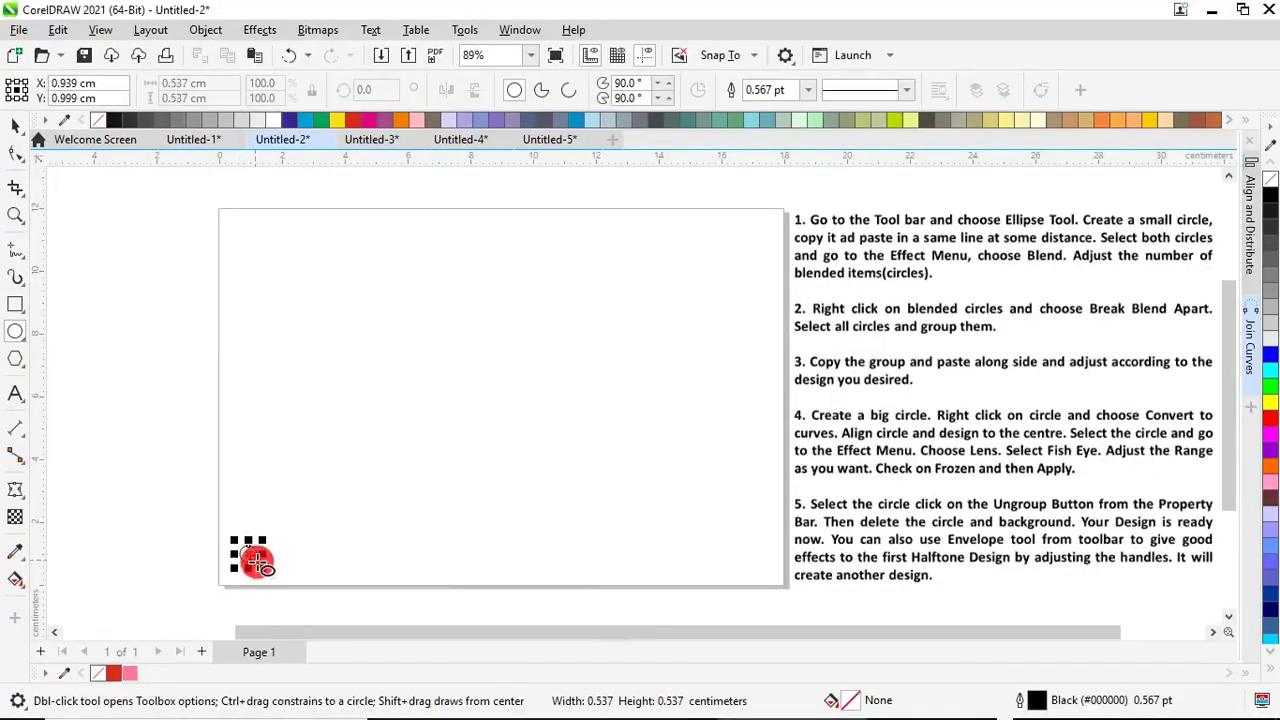
left_click(185, 83)
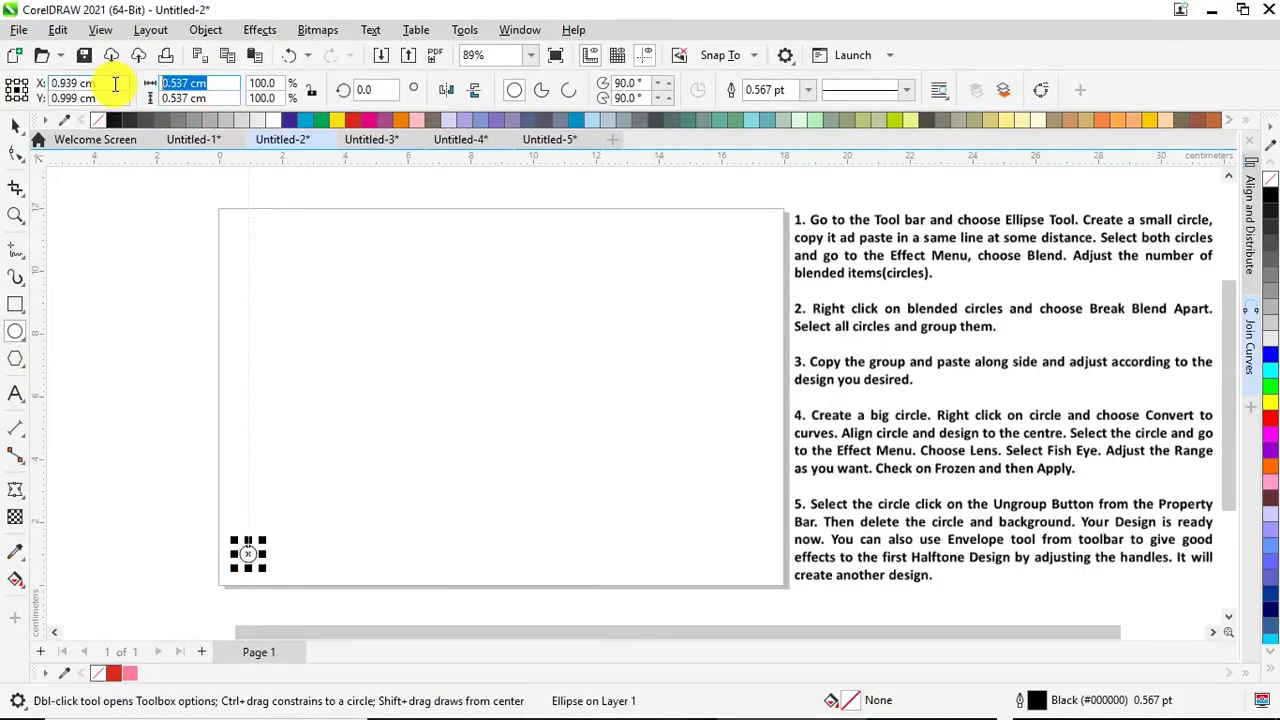
type("0.400")
key("Tab")
type("0.400")
key("Return")
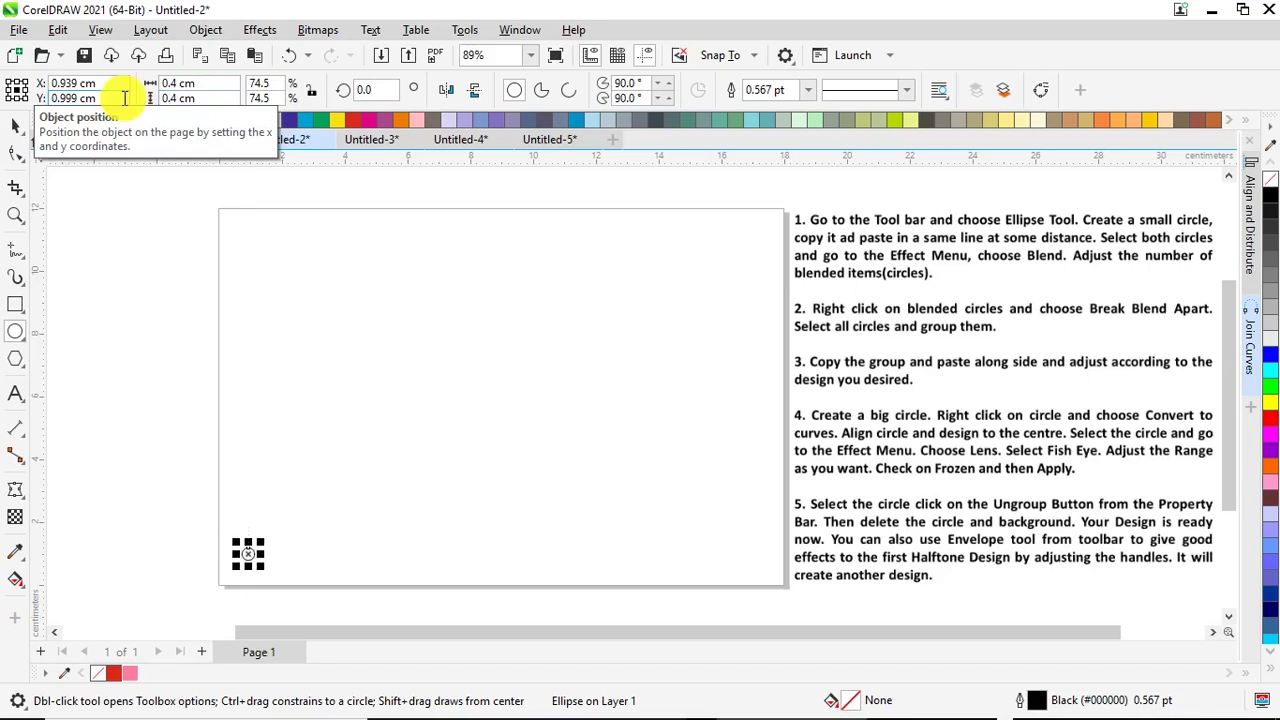
Step: Give the circle a red fill and outline (C0 M100 Y100 K0) and copy it straight up to about Y 11.3 cm
right_click(355, 122)
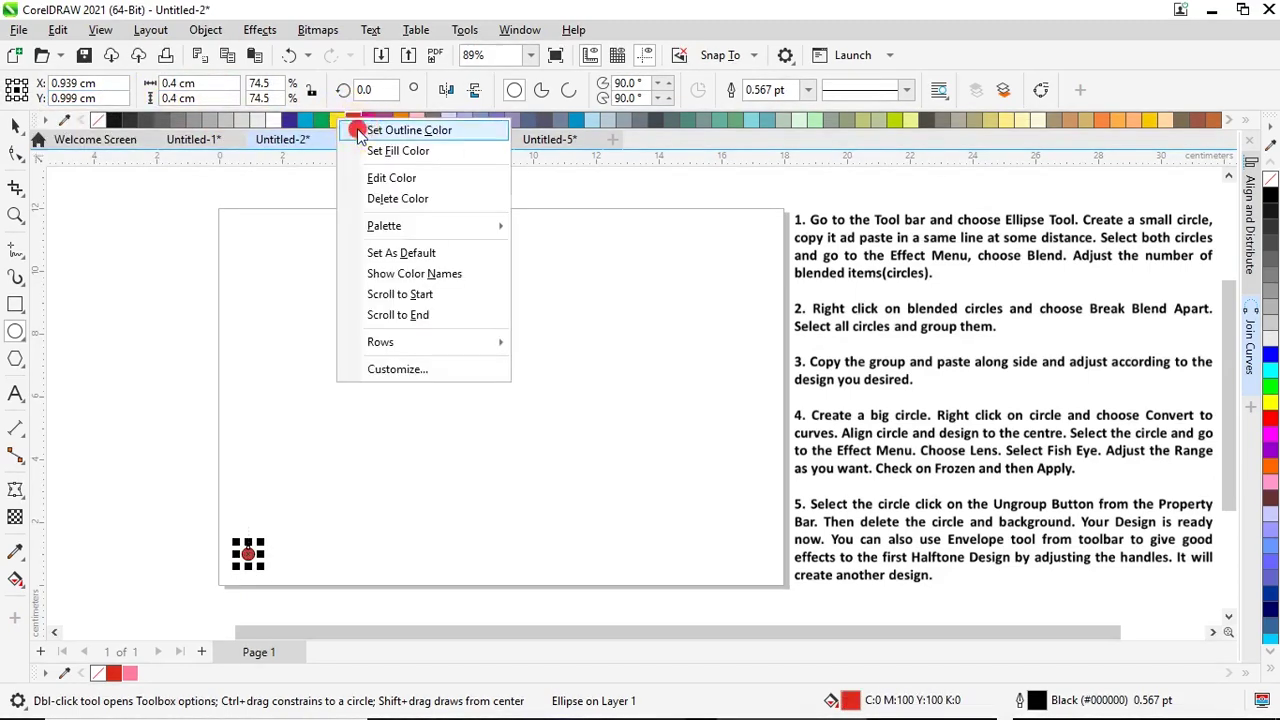
left_click(357, 128)
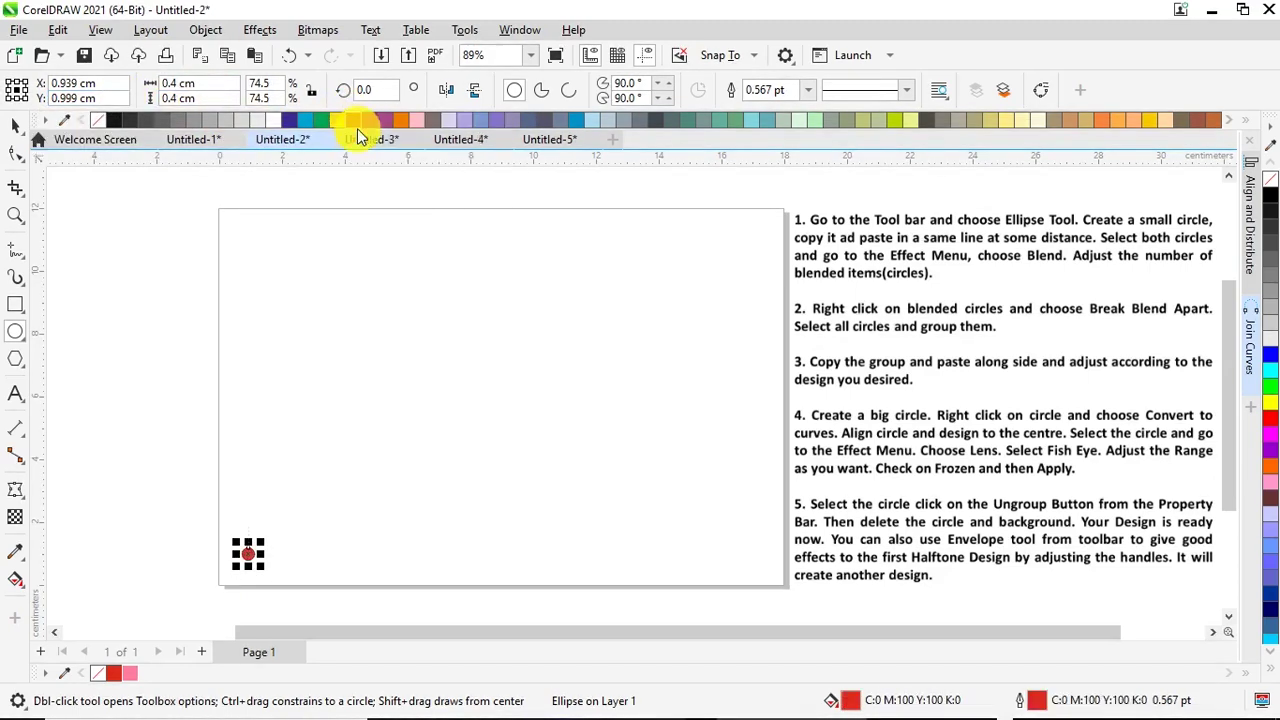
left_click(16, 126)
left_click_drag(249, 556, 252, 256)
Step: Resize the upper circle to 0.3 cm and recolour its fill and outline pink (C0 M68 Y20 K0)
left_click_drag(202, 83, 143, 88)
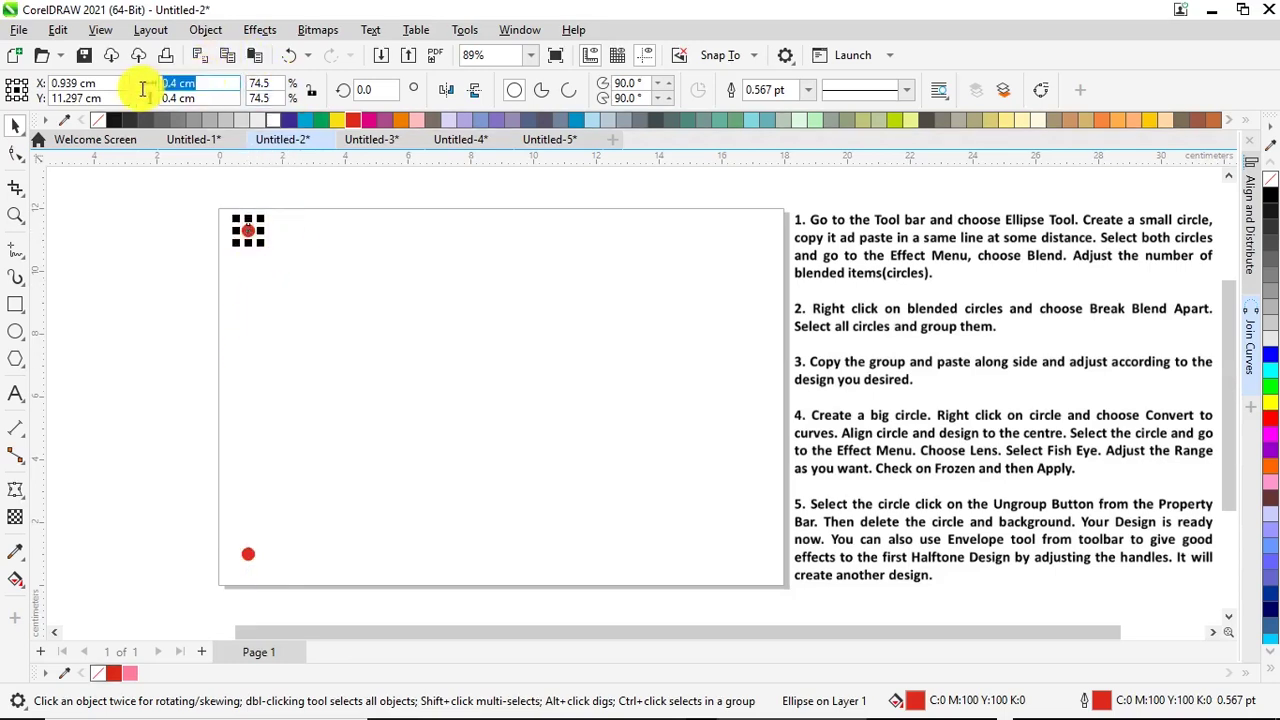
type("0")
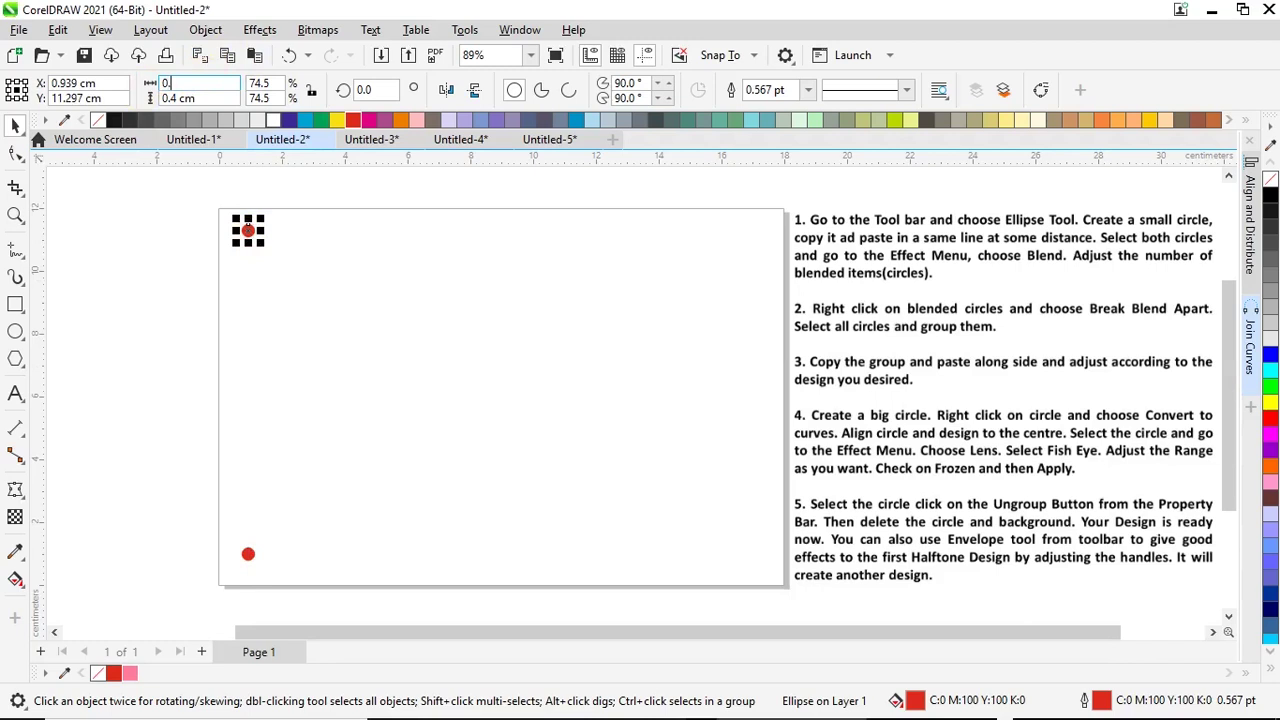
type(".3")
key("Tab")
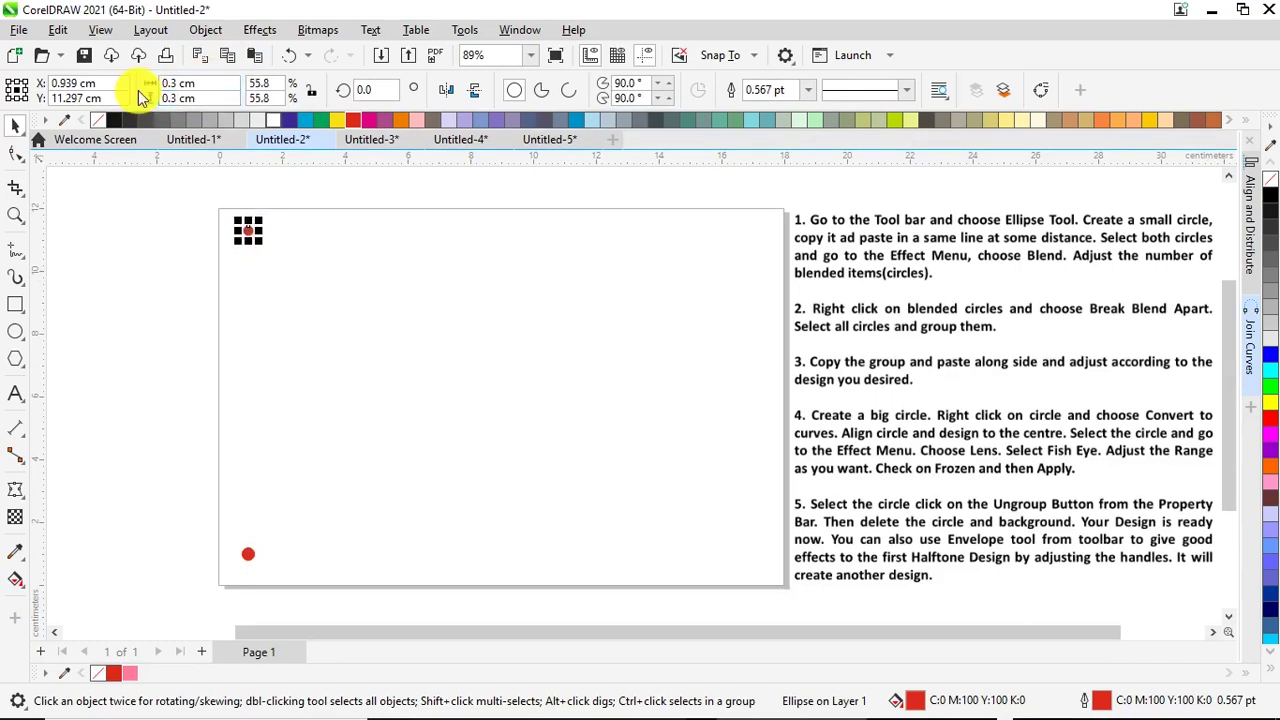
left_click(126, 674)
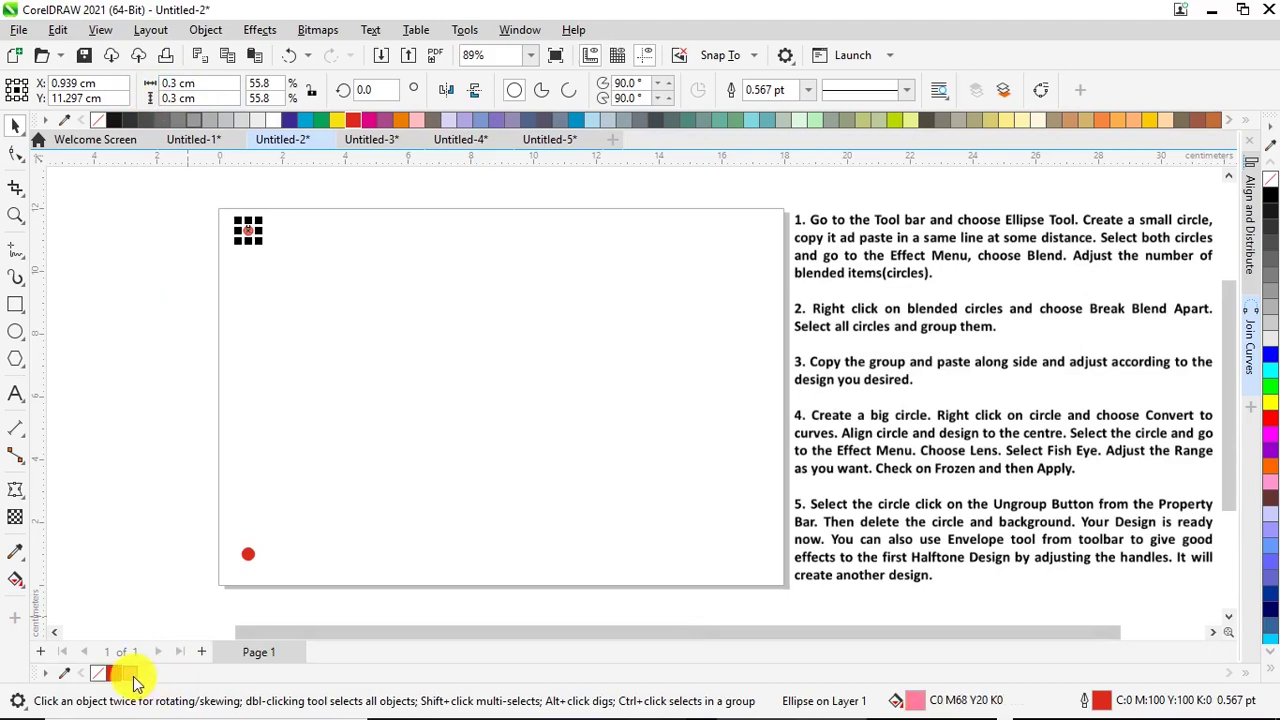
right_click(122, 674)
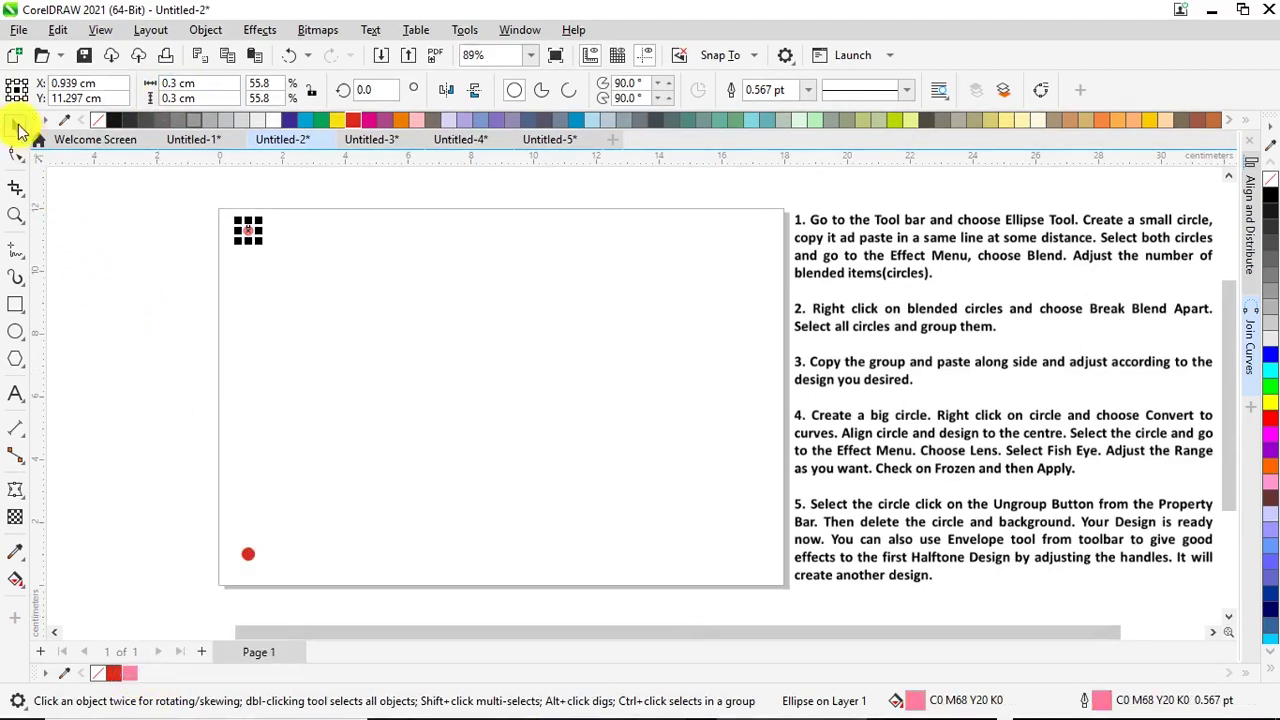
Step: Blend the pink and red circles with 20 intermediate steps to form a vertical column
key("Delete")
left_click_drag(200, 190, 267, 593)
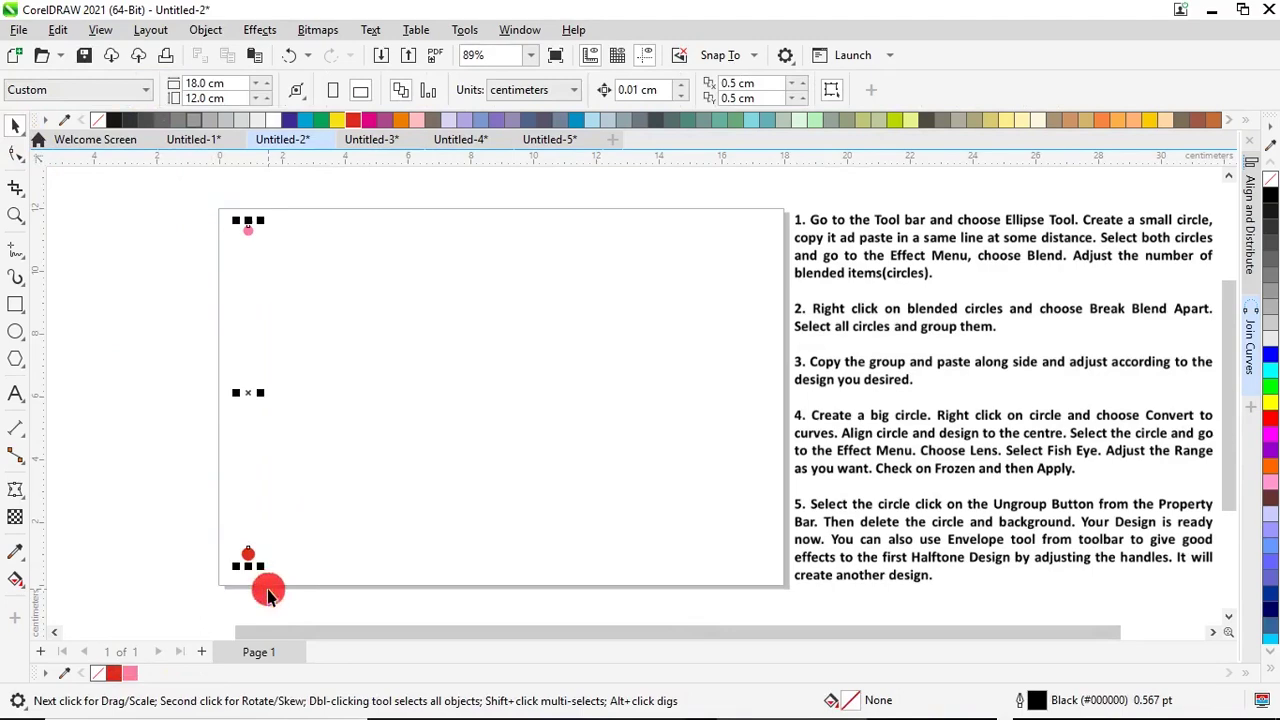
left_click(259, 29)
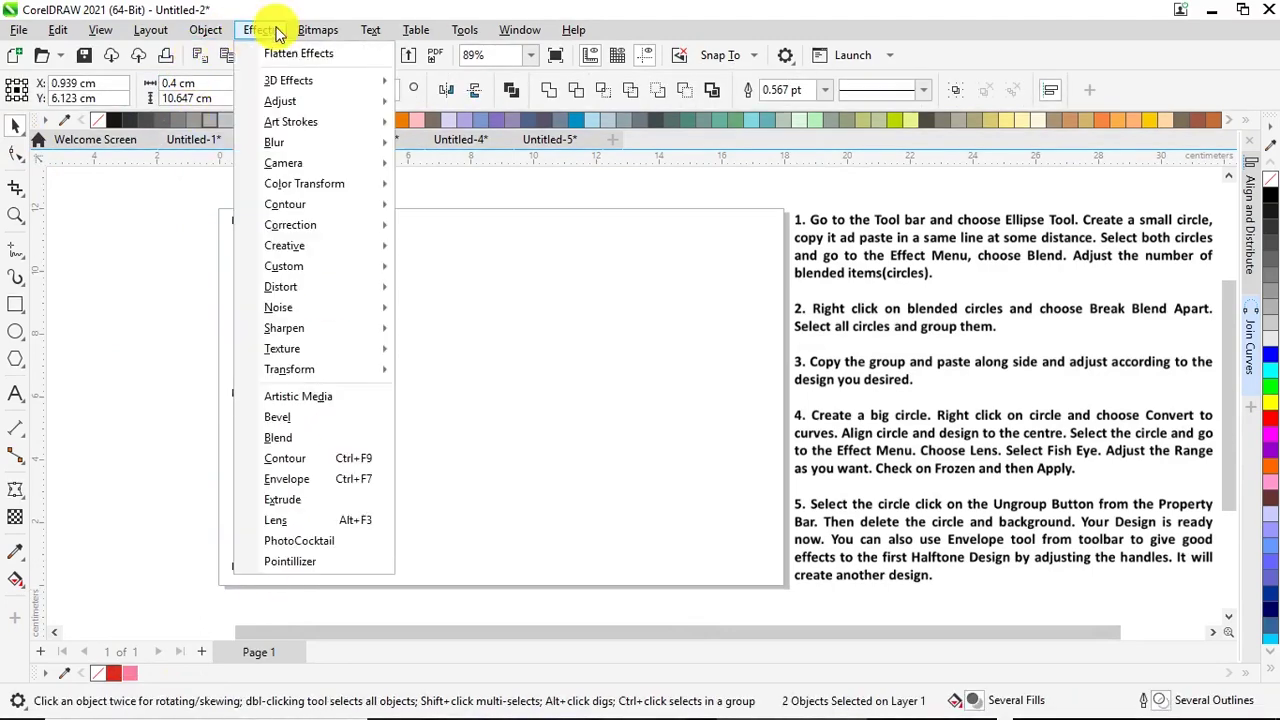
left_click(262, 436)
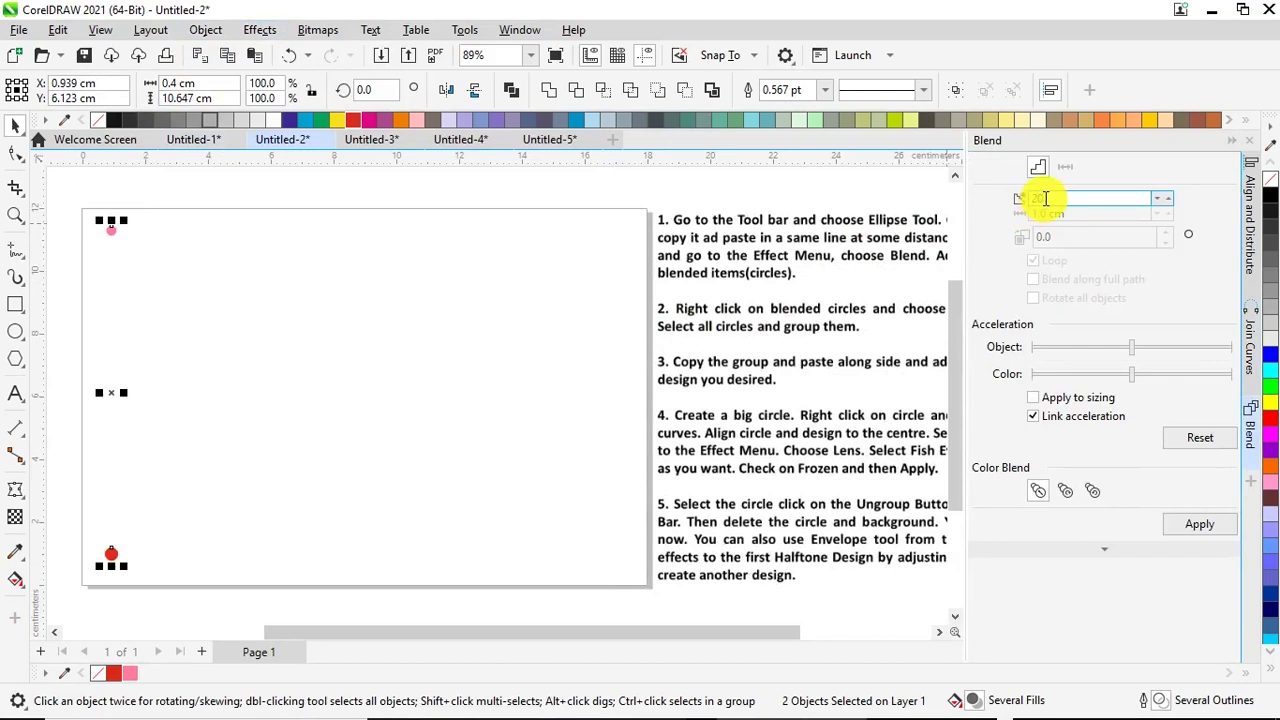
left_click(1200, 524)
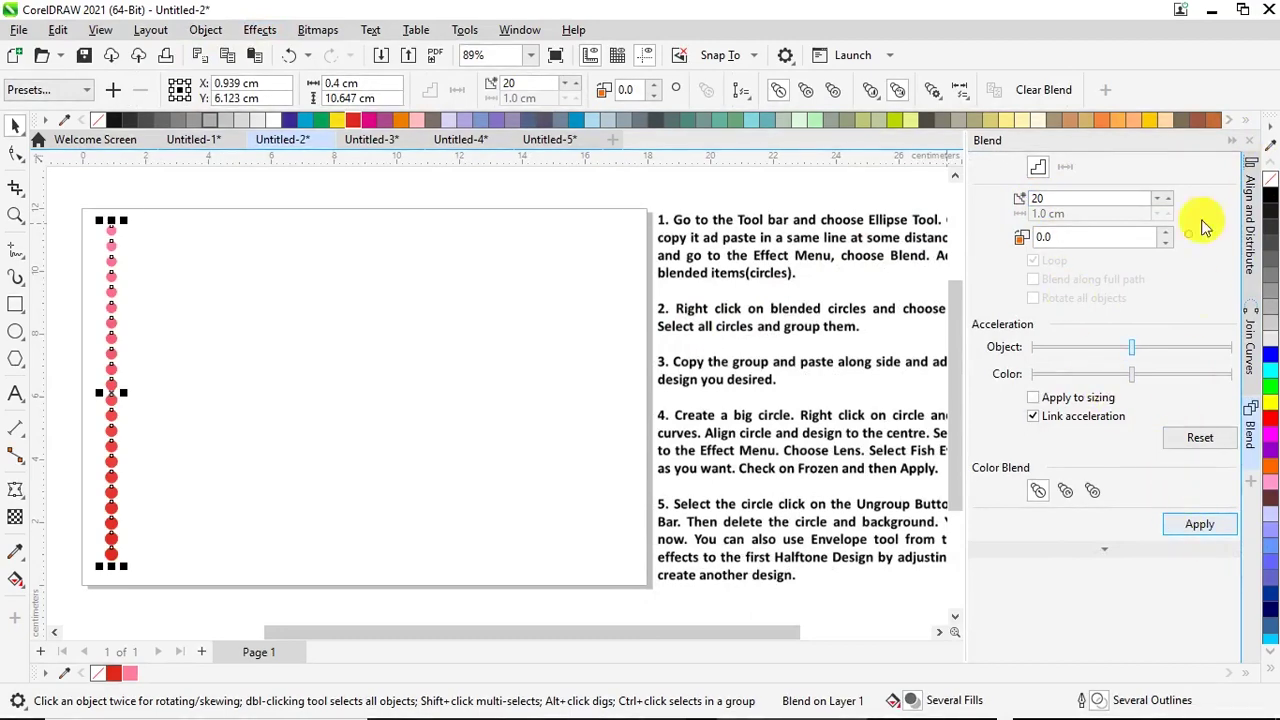
left_click(1232, 145)
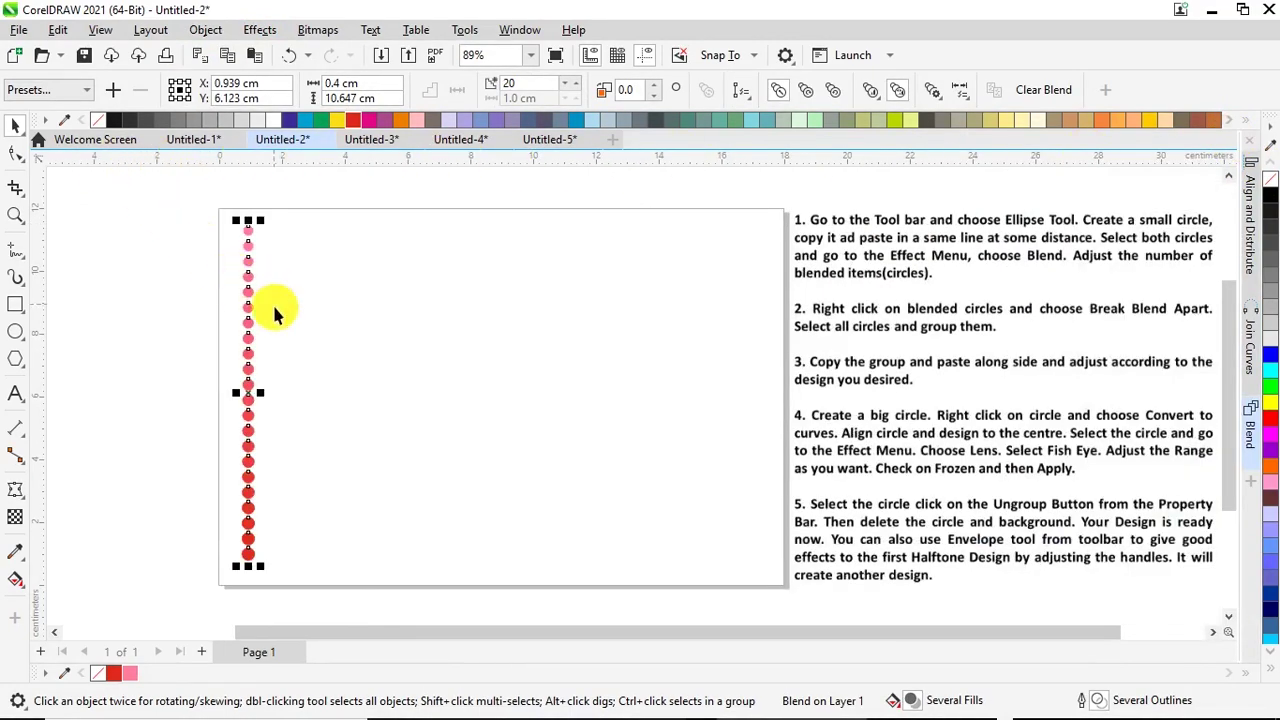
Step: Break the blend apart and group all the circles of the column
right_click(248, 326)
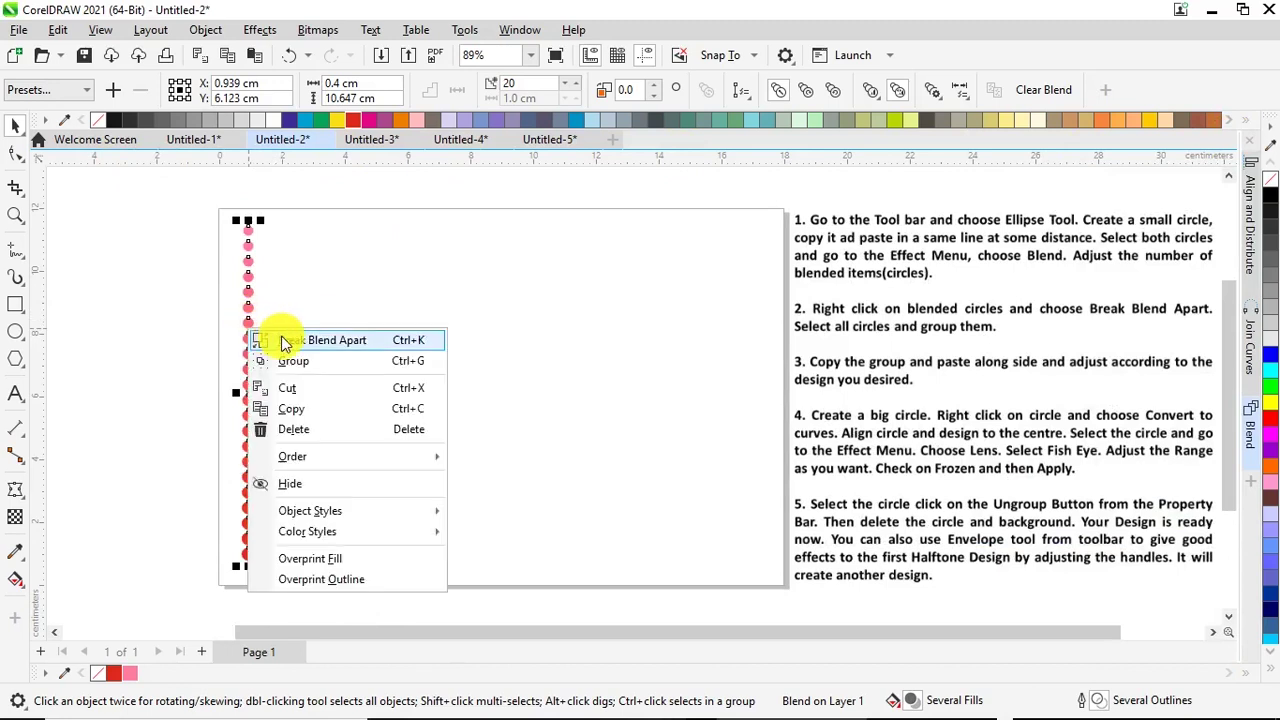
left_click(290, 340)
left_click_drag(196, 206, 311, 580)
right_click(249, 364)
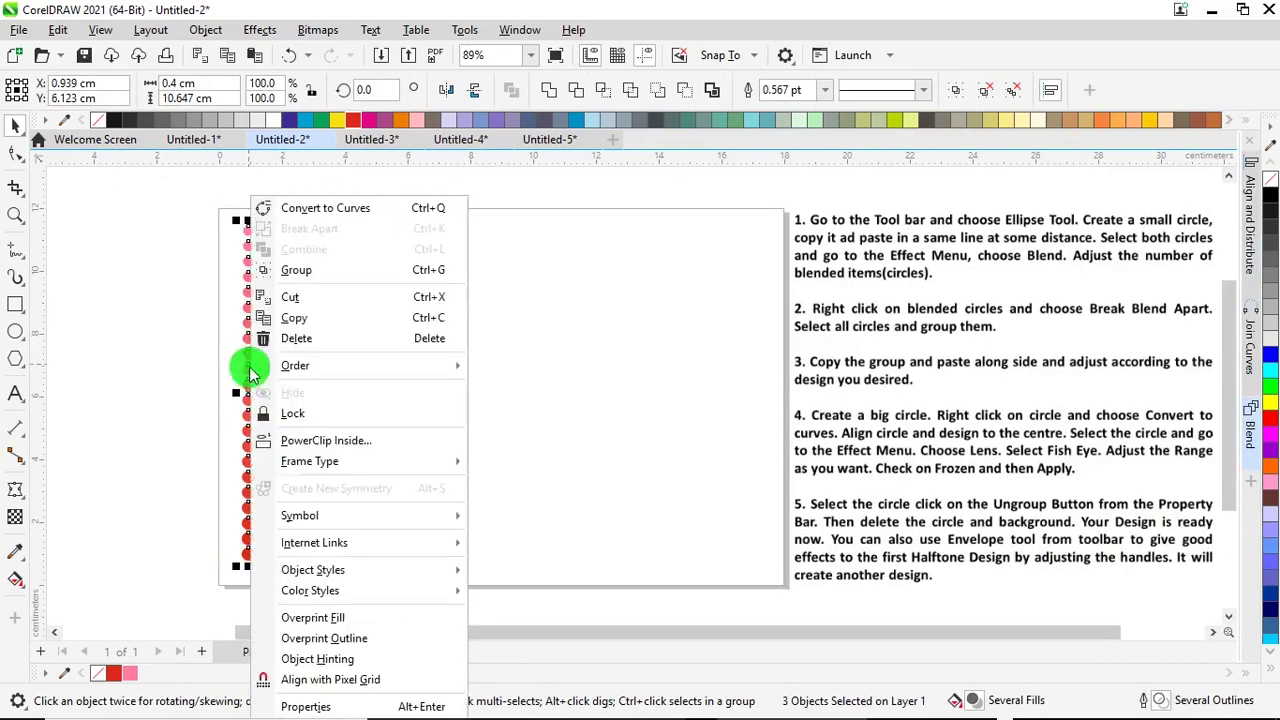
left_click(300, 269)
left_click(190, 338)
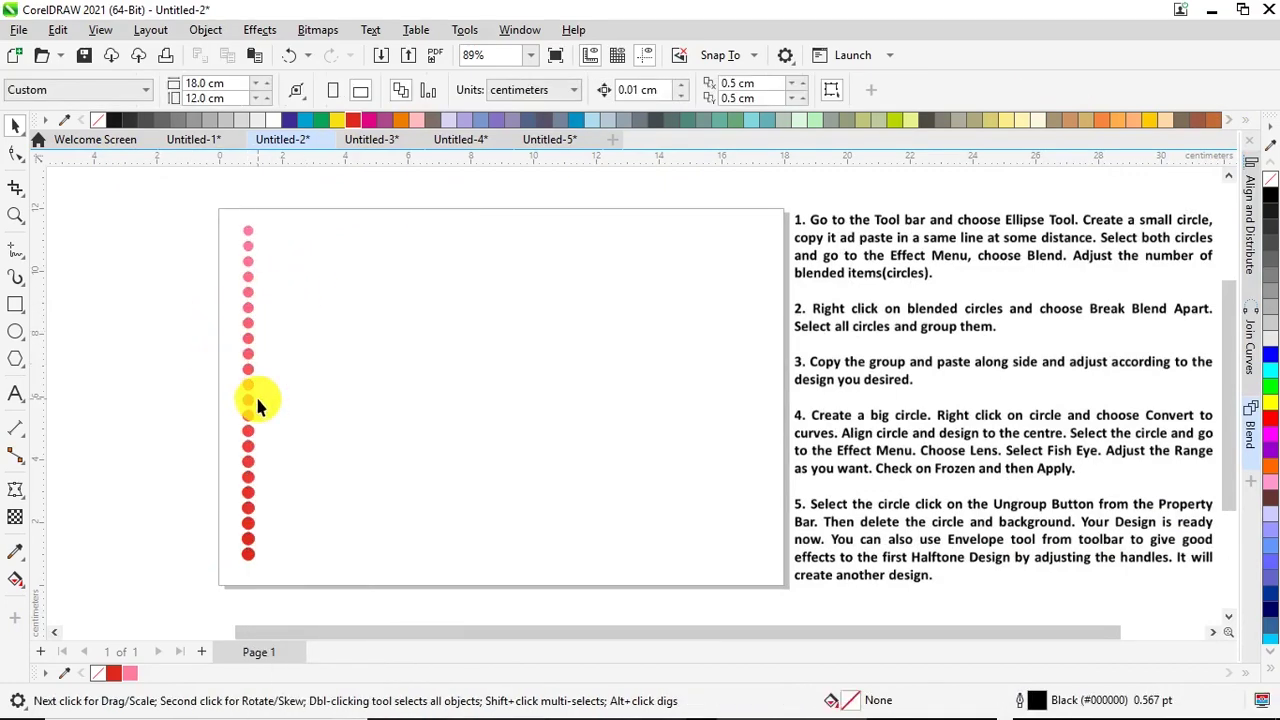
Step: Copy the circle column twice to the right, staggering the first copy slightly upward at about X 1.37 cm and Y 6.37 cm
left_click_drag(248, 405, 263, 394)
right_click(263, 394)
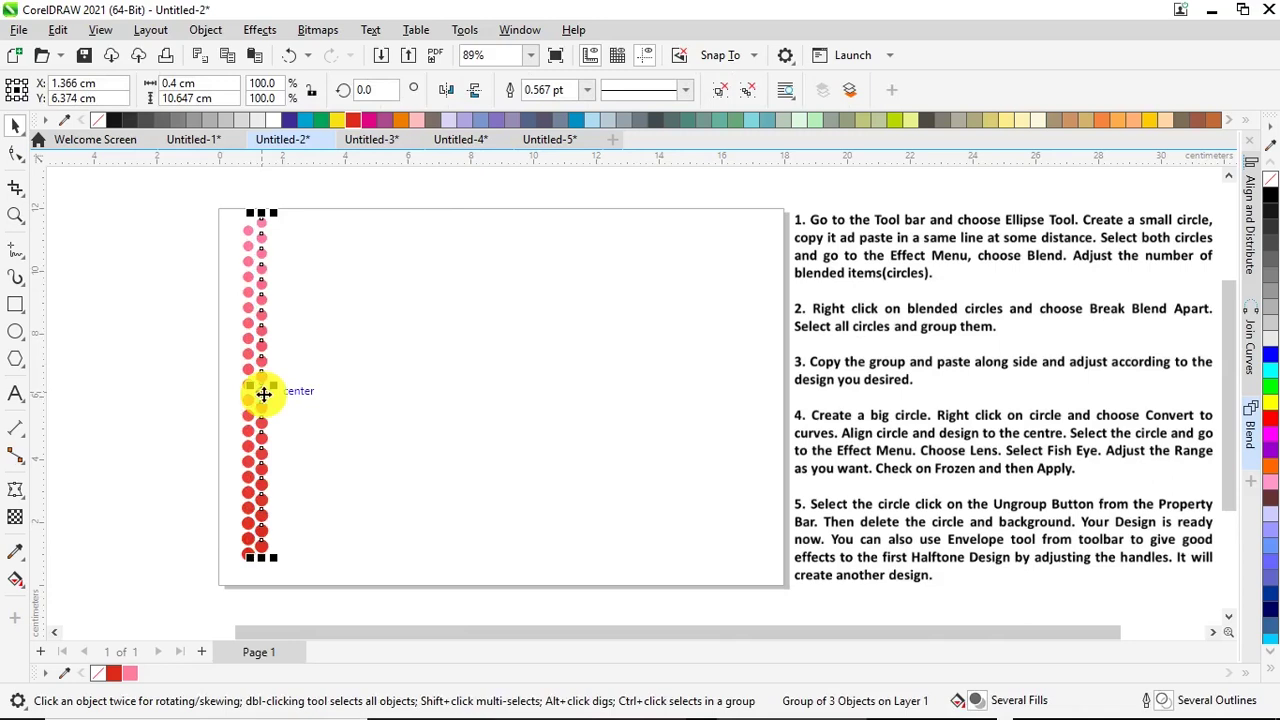
left_click_drag(271, 403, 279, 408)
left_click(248, 189)
Step: Copy the second and third circle columns right to about X 2.45 cm, continuing the staggered pattern
left_click_drag(268, 255, 303, 543)
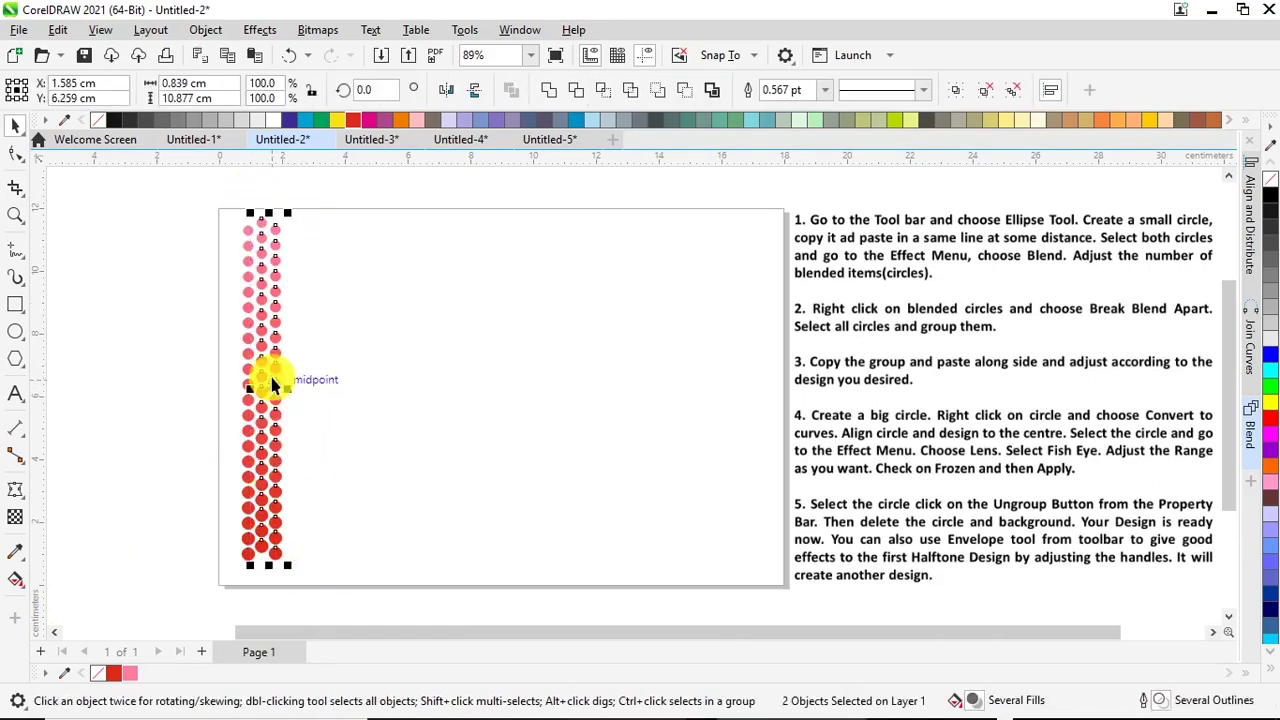
left_click_drag(271, 388, 299, 389)
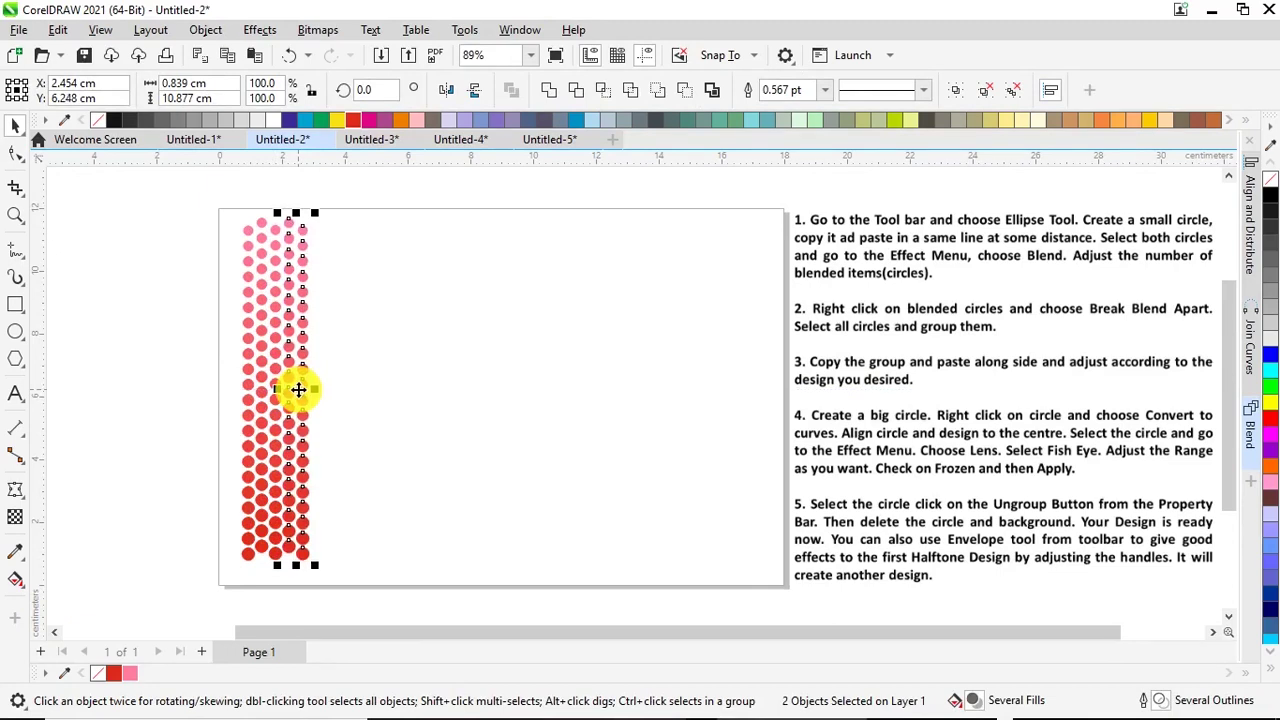
left_click(255, 197)
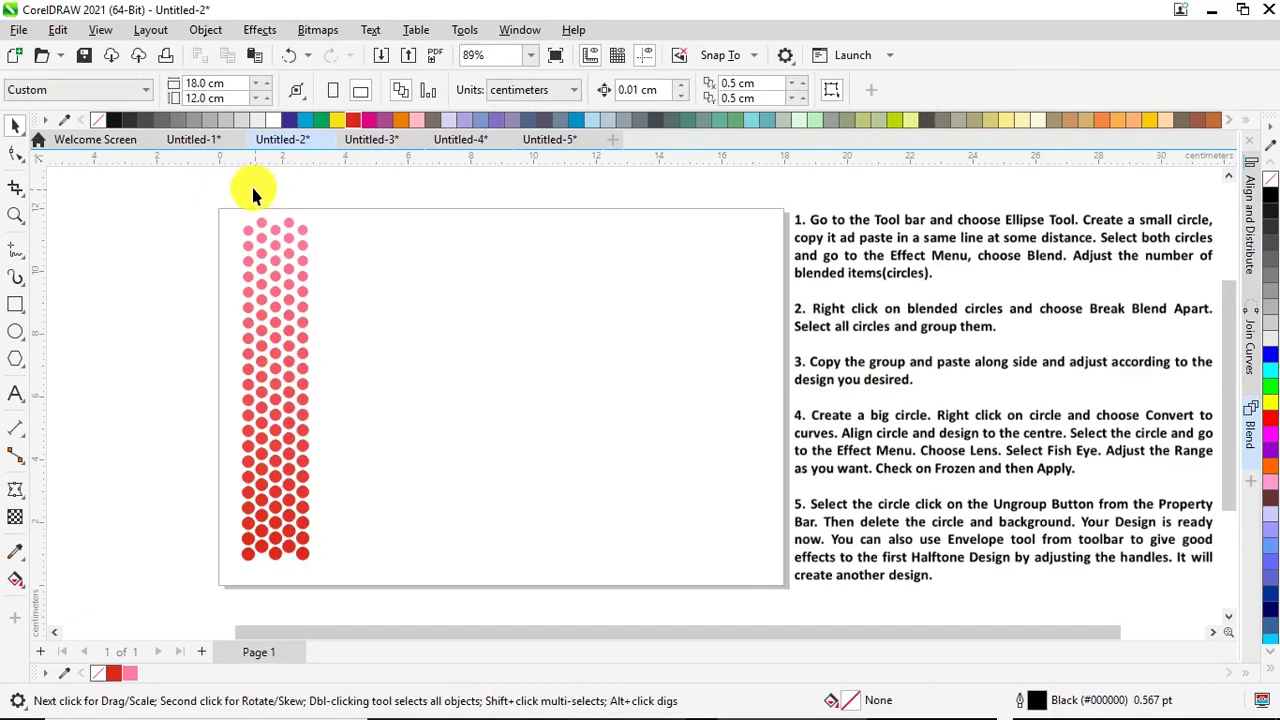
Step: Copy the four rightmost circle columns right to about X 3.74 cm, continuing the staggered pattern
left_click_drag(252, 186, 312, 397)
left_click_drag(358, 577, 358, 577)
left_click_drag(283, 392, 338, 395)
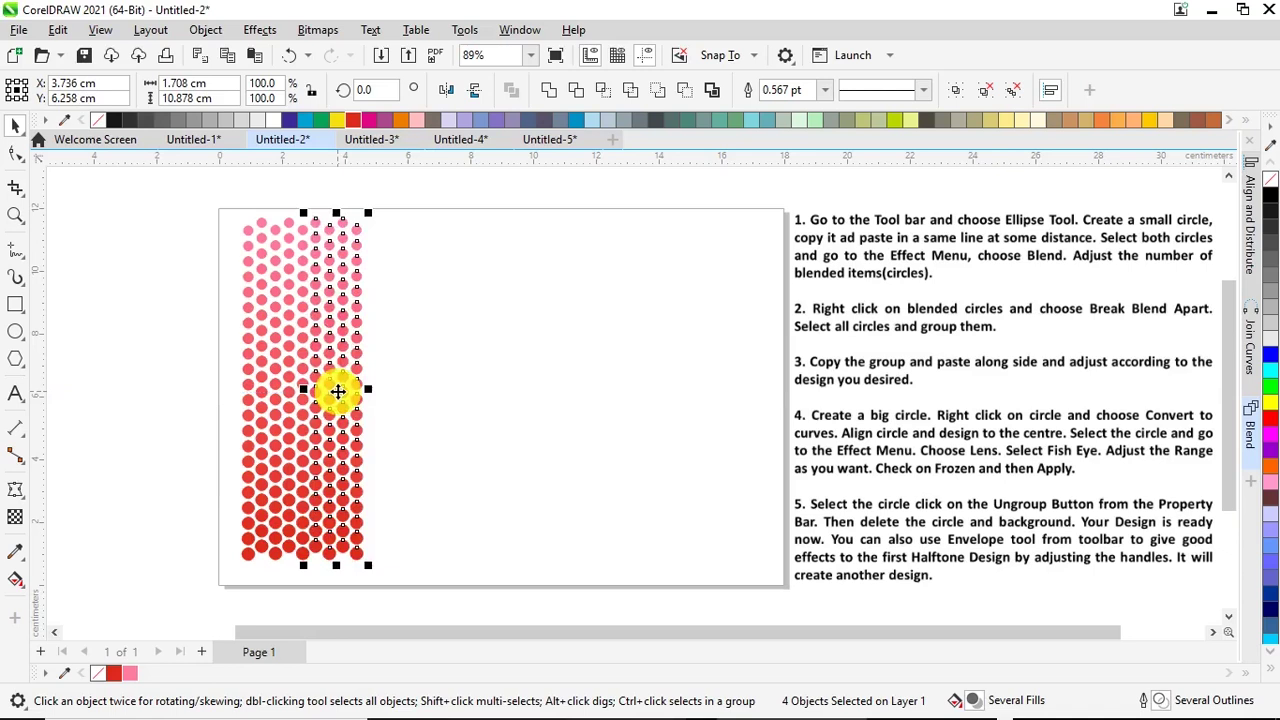
Step: Copy all eight circle columns to the right, continuing the staggered pattern
left_click(230, 180)
left_click_drag(228, 180, 276, 305)
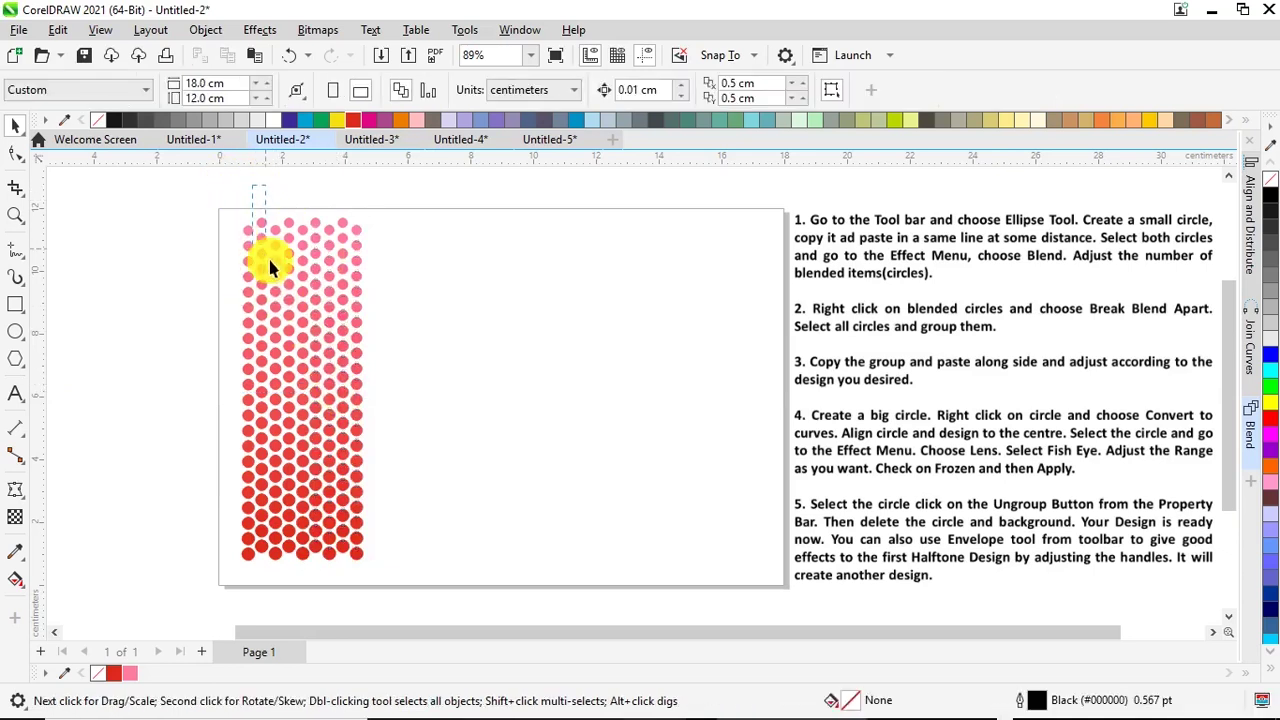
left_click_drag(420, 560, 414, 563)
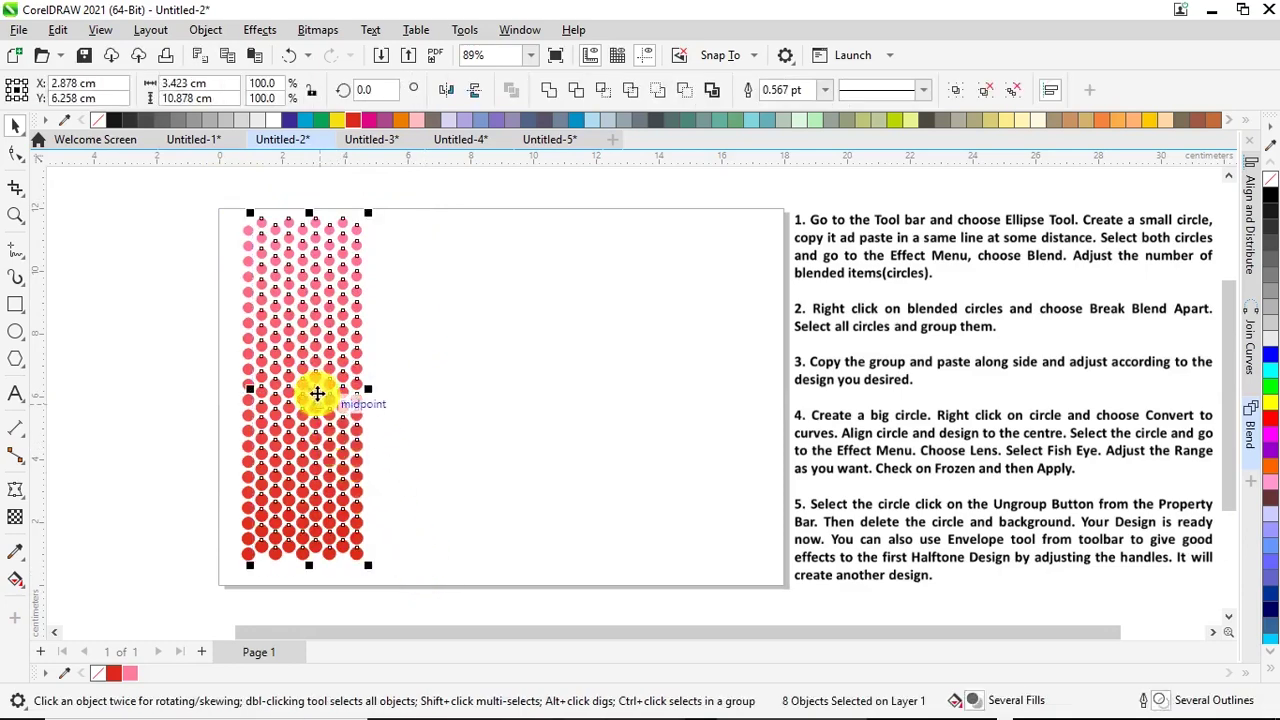
left_click_drag(309, 383, 421, 386)
Step: Copy all sixteen circle columns right to about X 11.5 cm and Y 6.27 cm, overlapping one column to keep the stagger
left_click(297, 205)
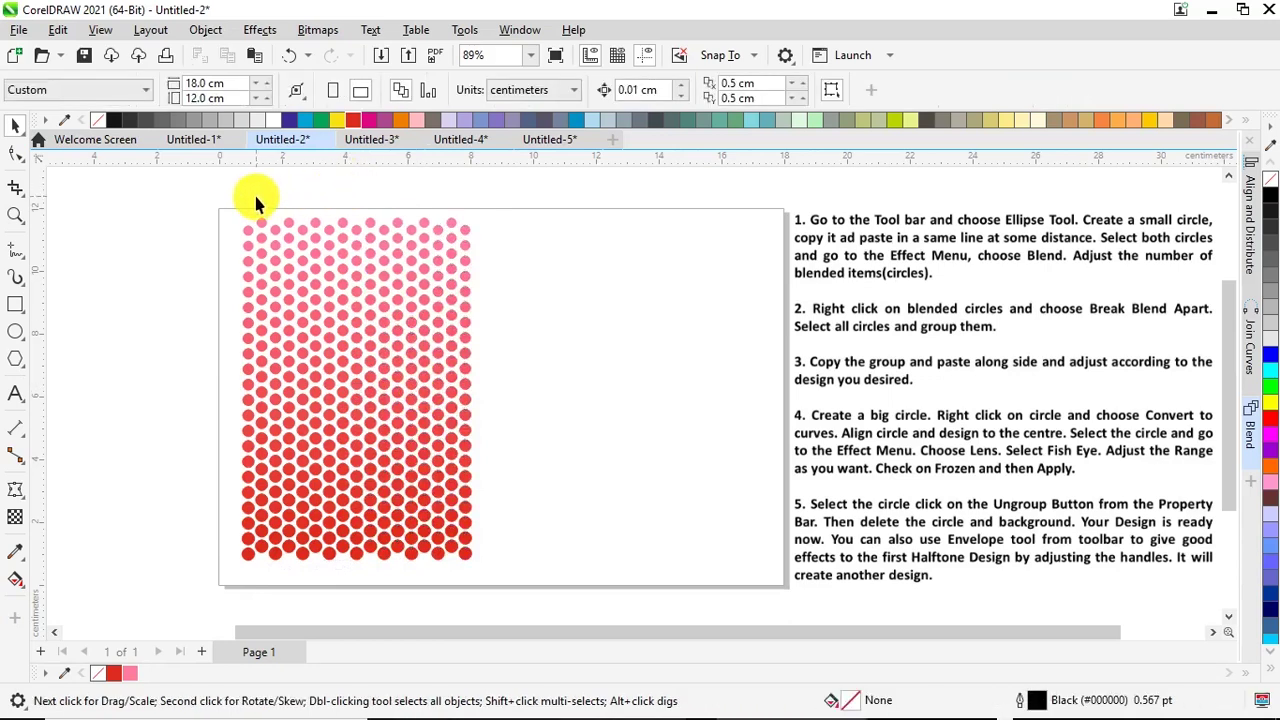
left_click_drag(256, 208, 411, 447)
left_click_drag(511, 556, 512, 566)
left_click_drag(366, 389, 583, 389)
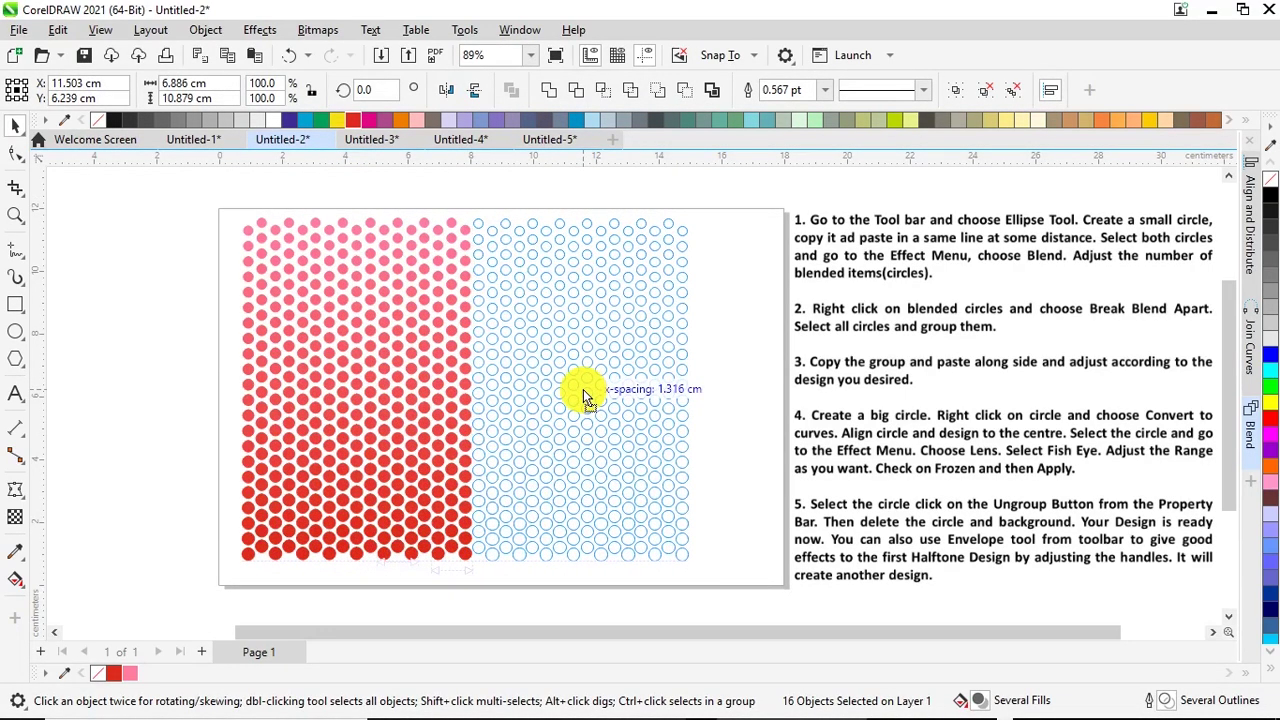
left_click_drag(583, 389, 583, 389)
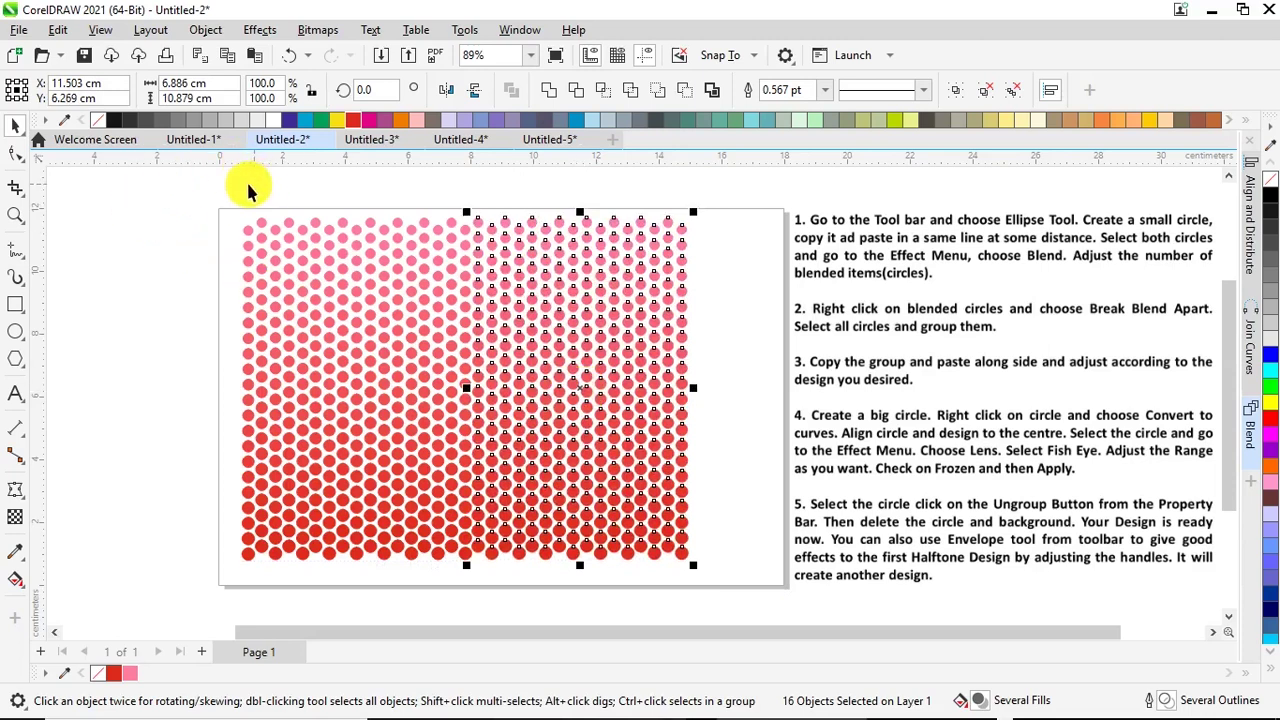
Step: Group all the circle columns and centre the group on the page
left_click_drag(220, 183, 734, 571)
right_click(588, 417)
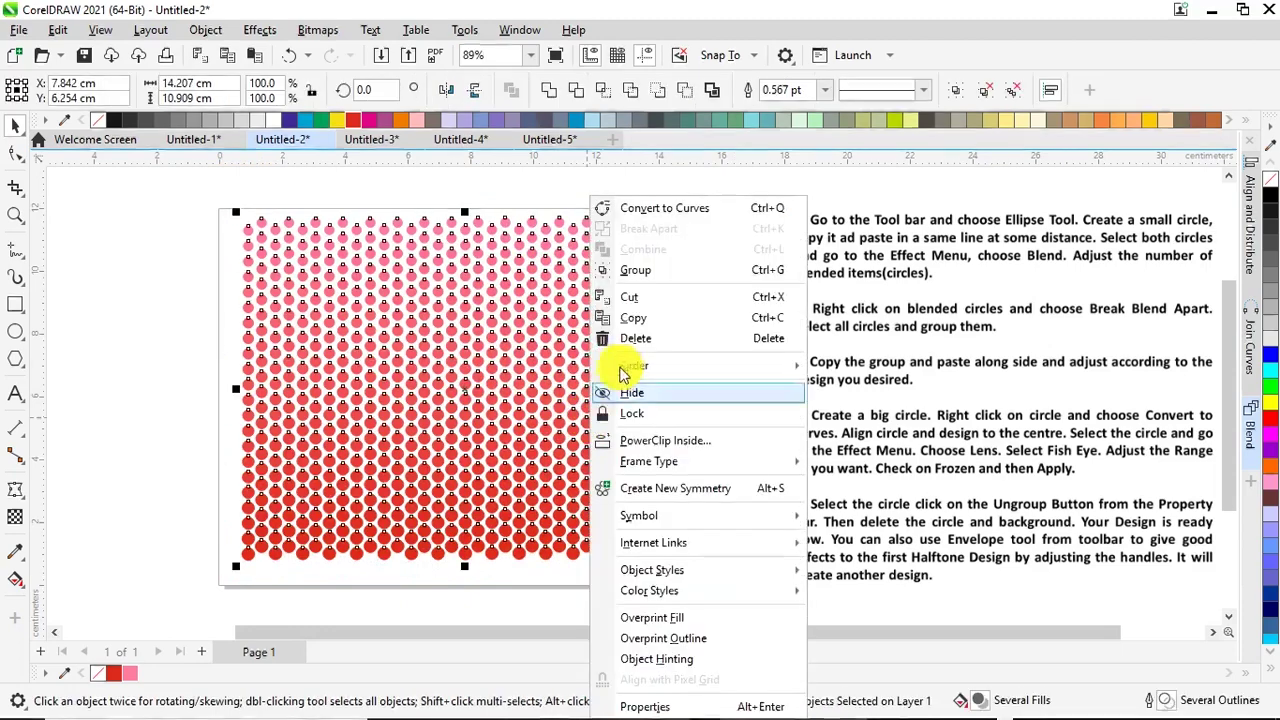
left_click(636, 270)
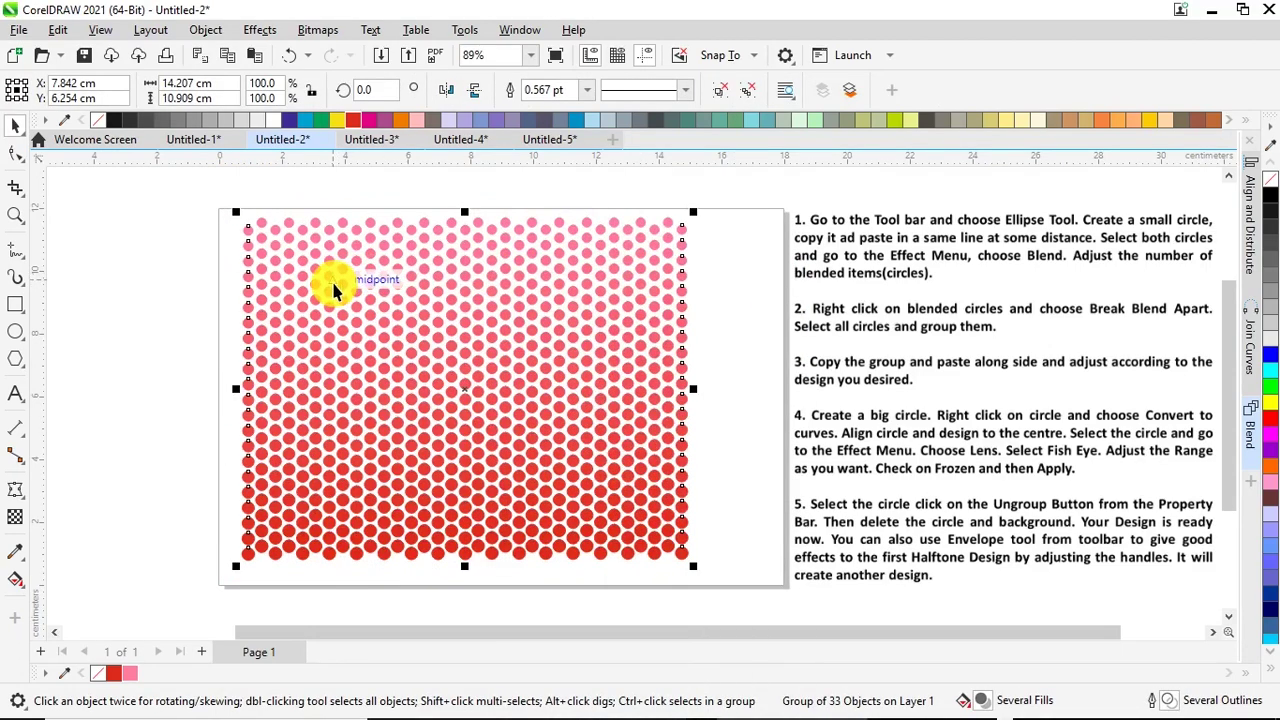
key("p")
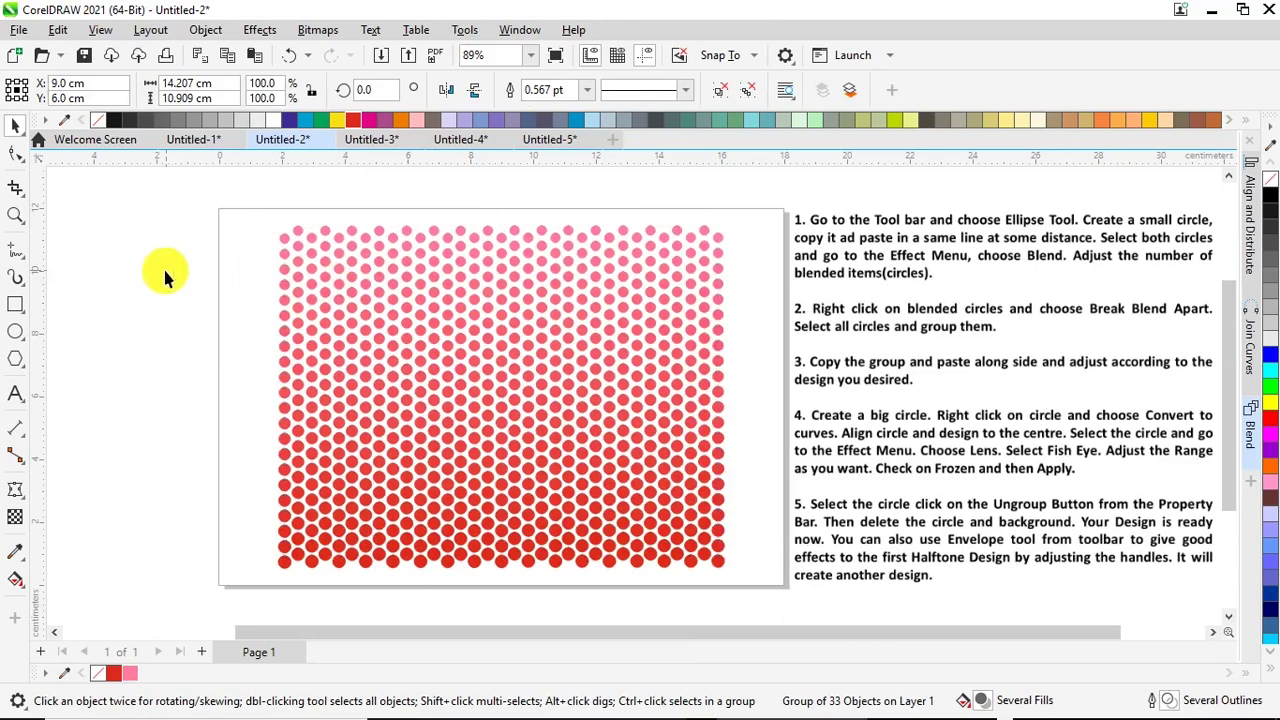
left_click(163, 271)
Step: Draw a circle over the middle of the pattern and scale it down to about 6.12 cm in diameter
left_click(15, 338)
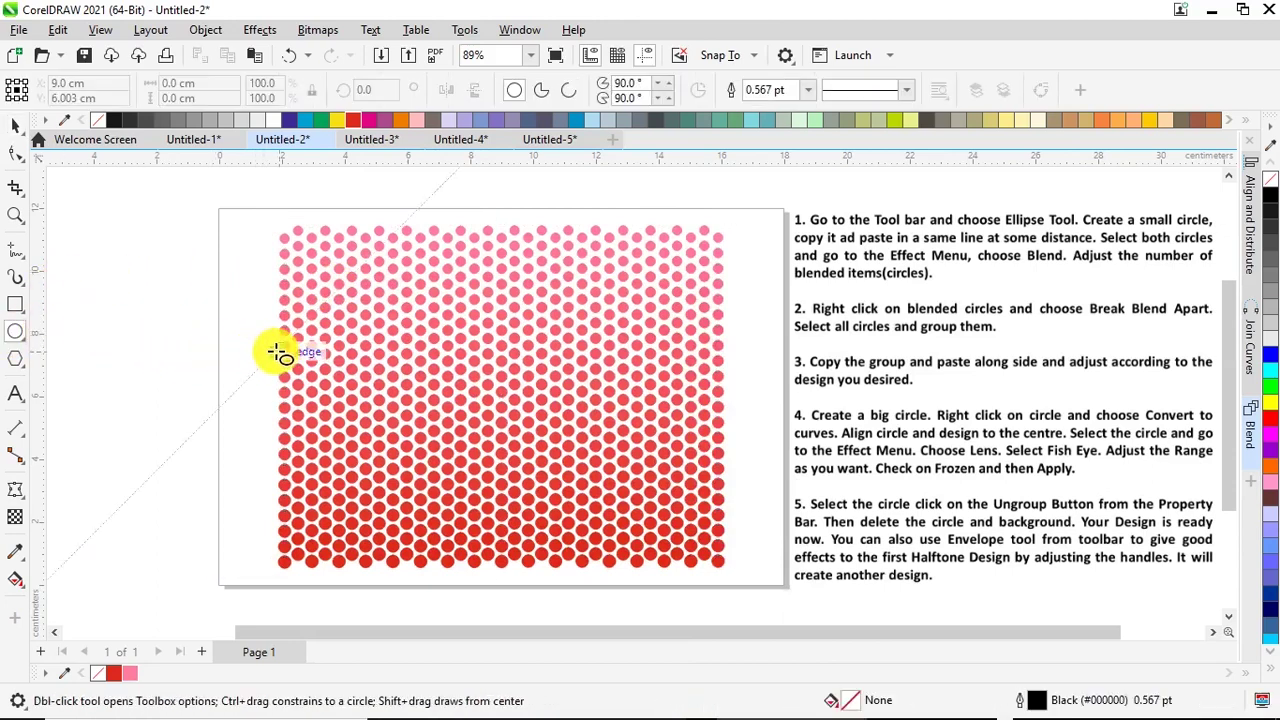
left_click_drag(430, 298, 601, 517)
left_click(15, 125)
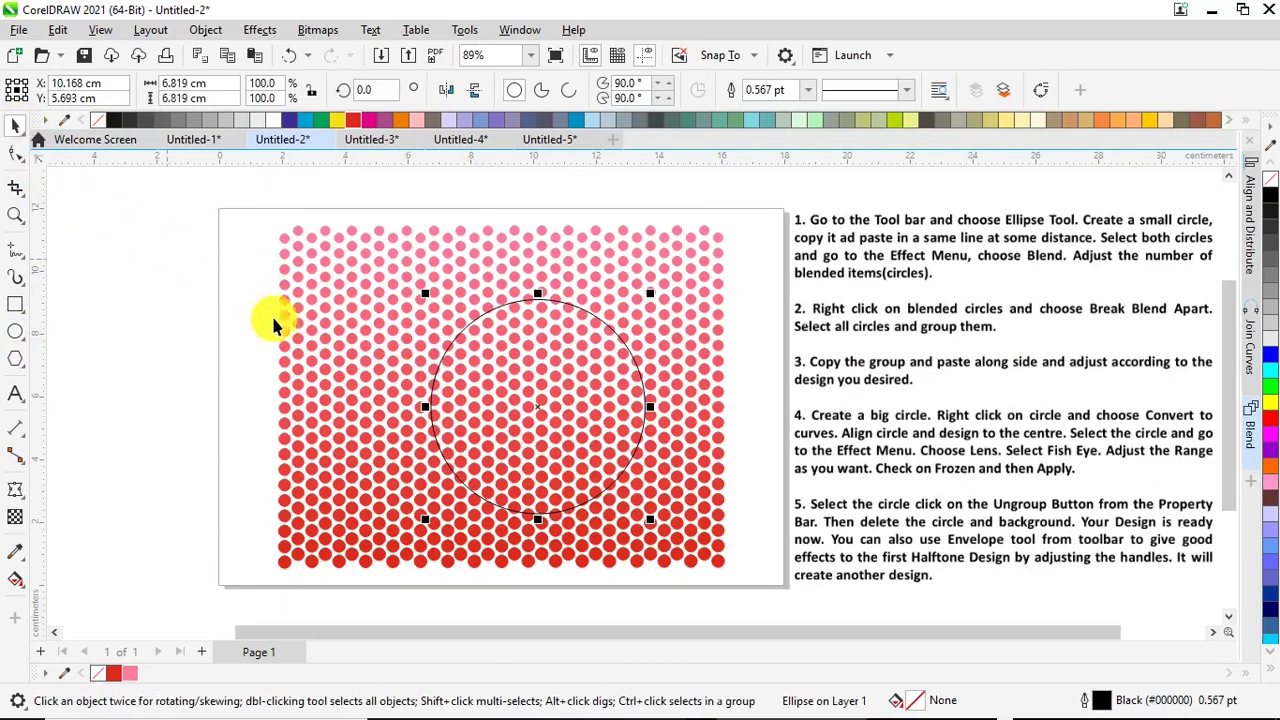
left_click_drag(650, 519, 627, 496)
Step: Align the large circle with the centre of the dot pattern
left_click_drag(233, 212, 694, 558)
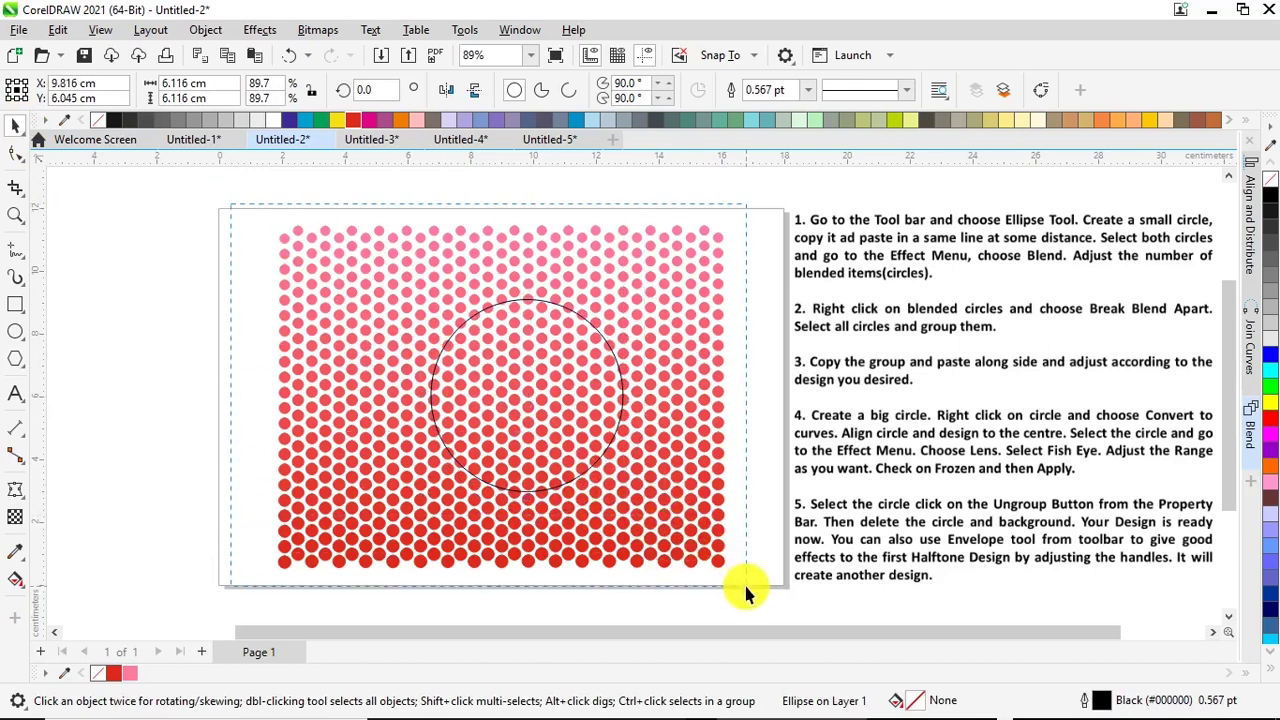
left_click_drag(745, 592, 747, 592)
key("c")
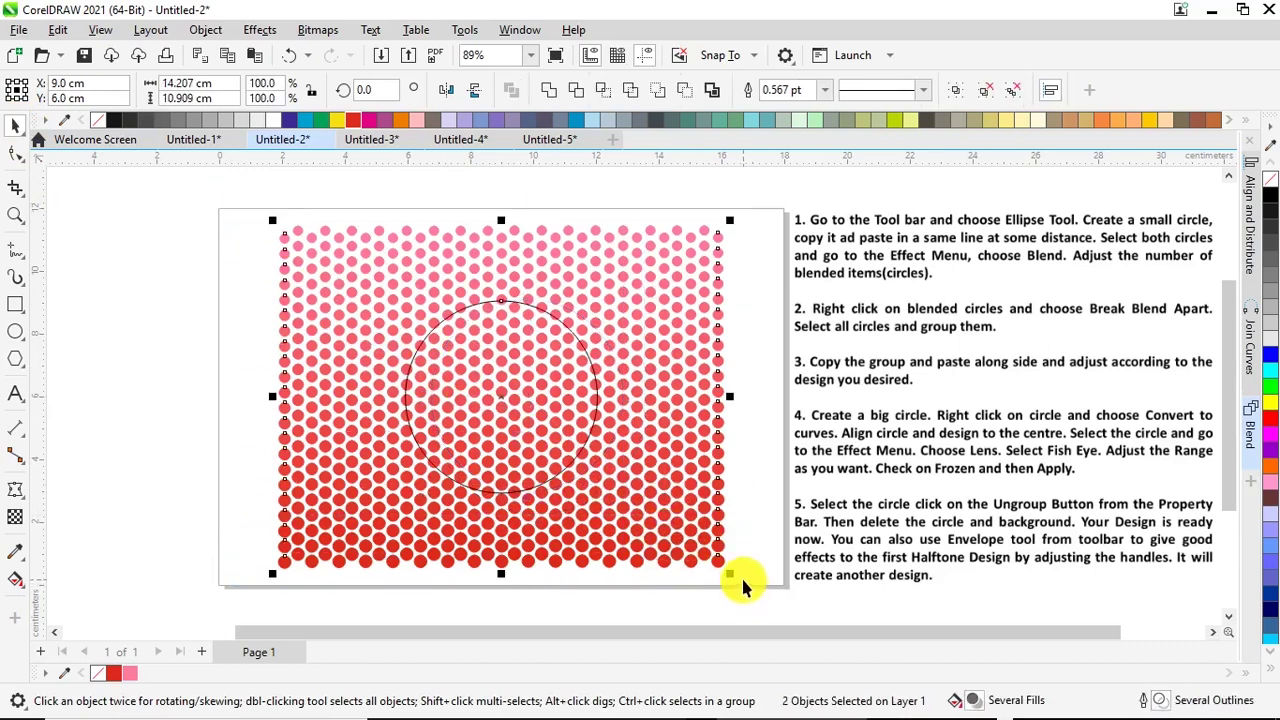
left_click(192, 275)
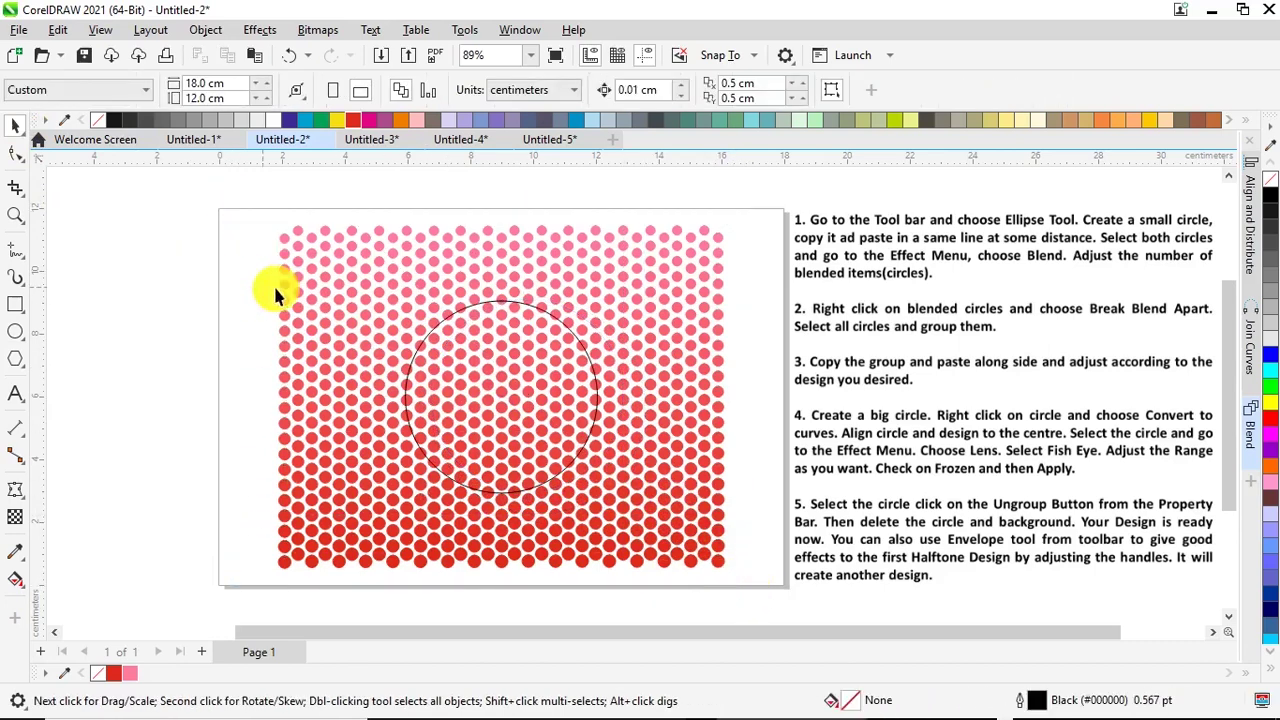
Step: Convert the large circle to curves
left_click(455, 318)
right_click(453, 312)
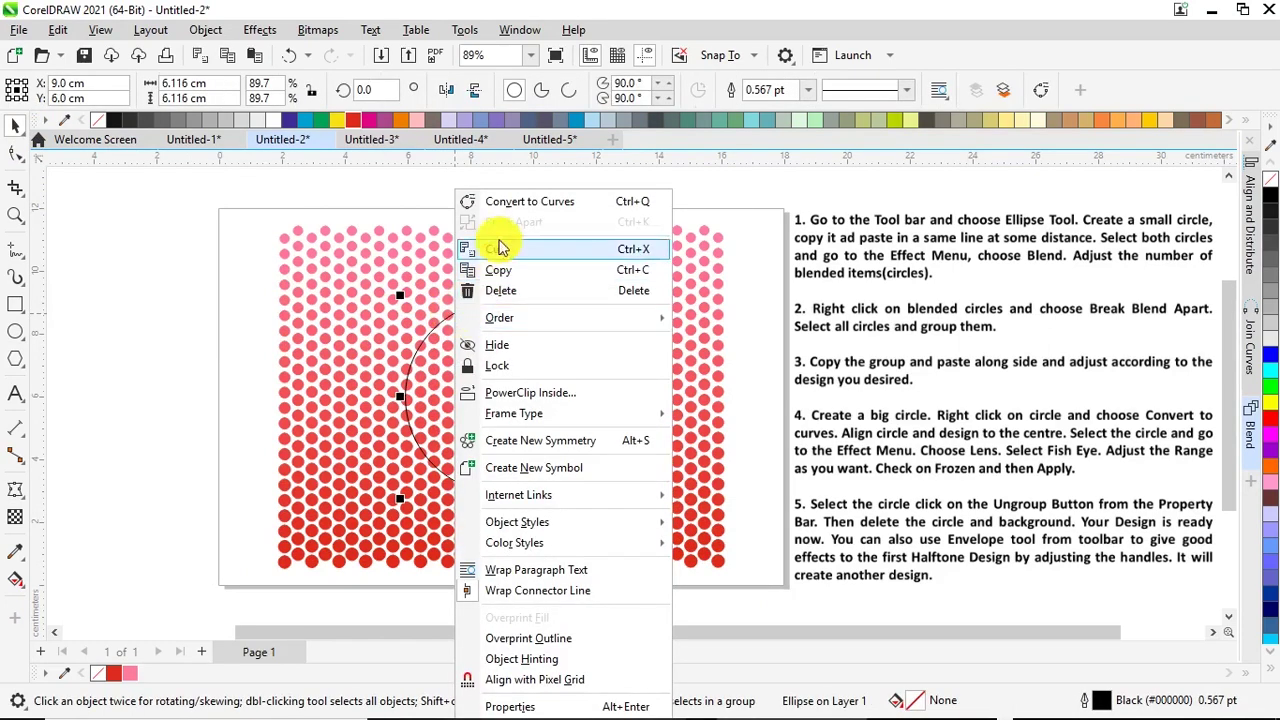
left_click(510, 203)
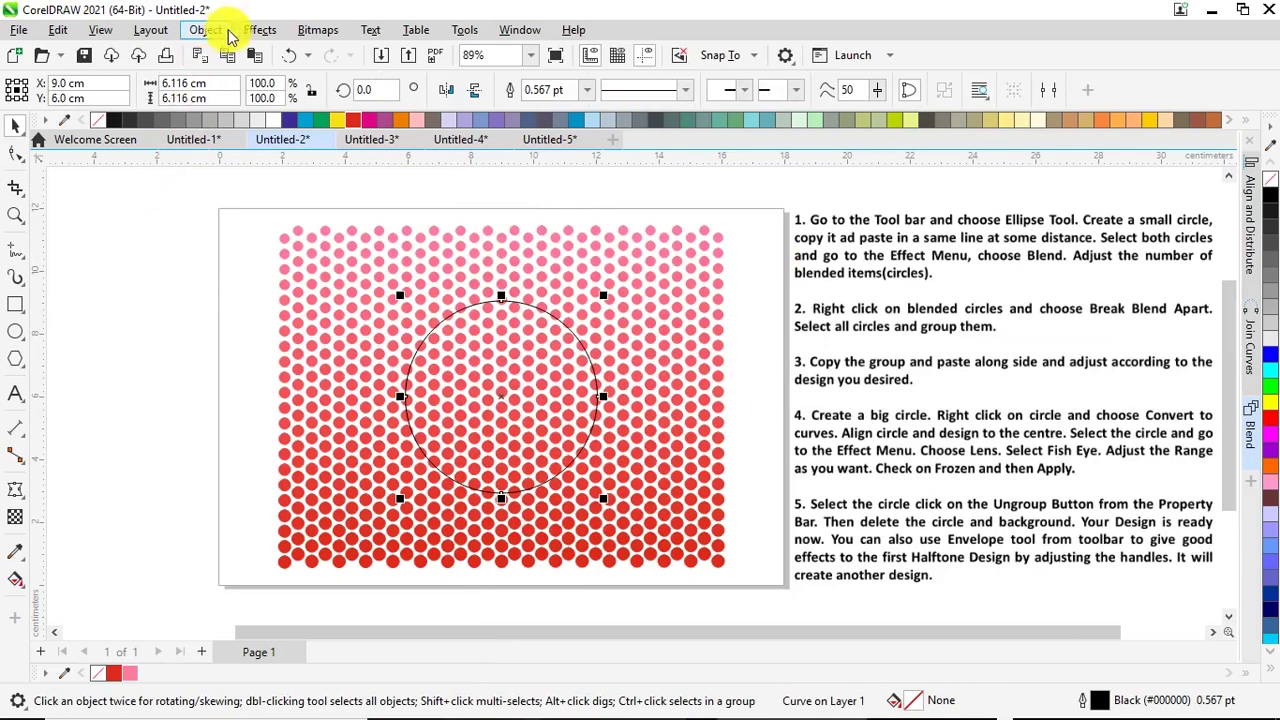
Step: Apply a Fish Eye lens to the large circle with a rate of 75%
left_click(259, 29)
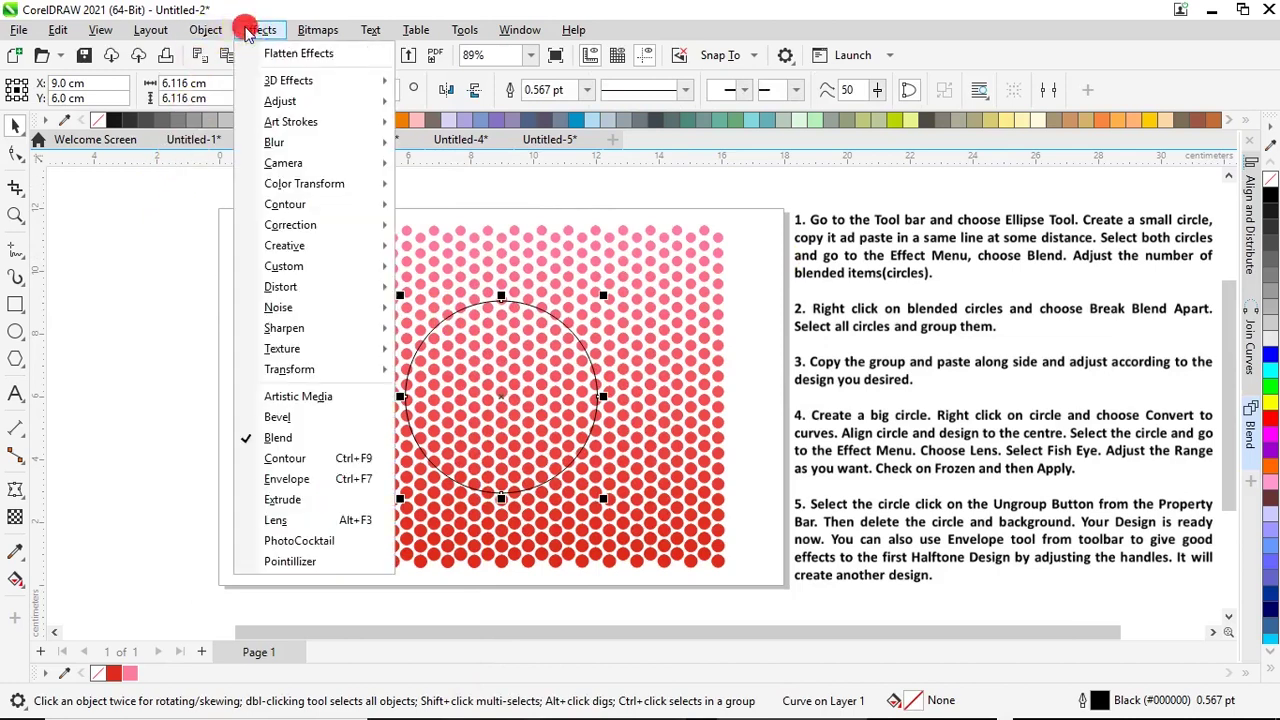
left_click(297, 521)
left_click(1027, 168)
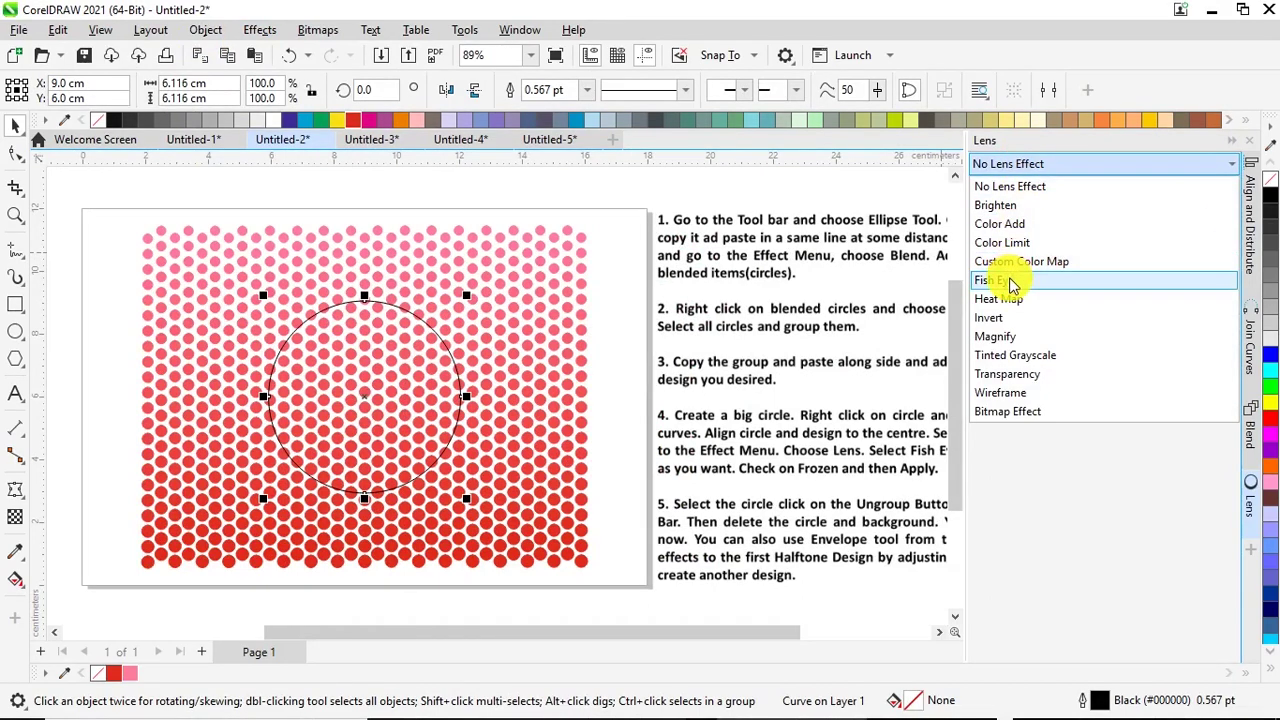
left_click(1013, 282)
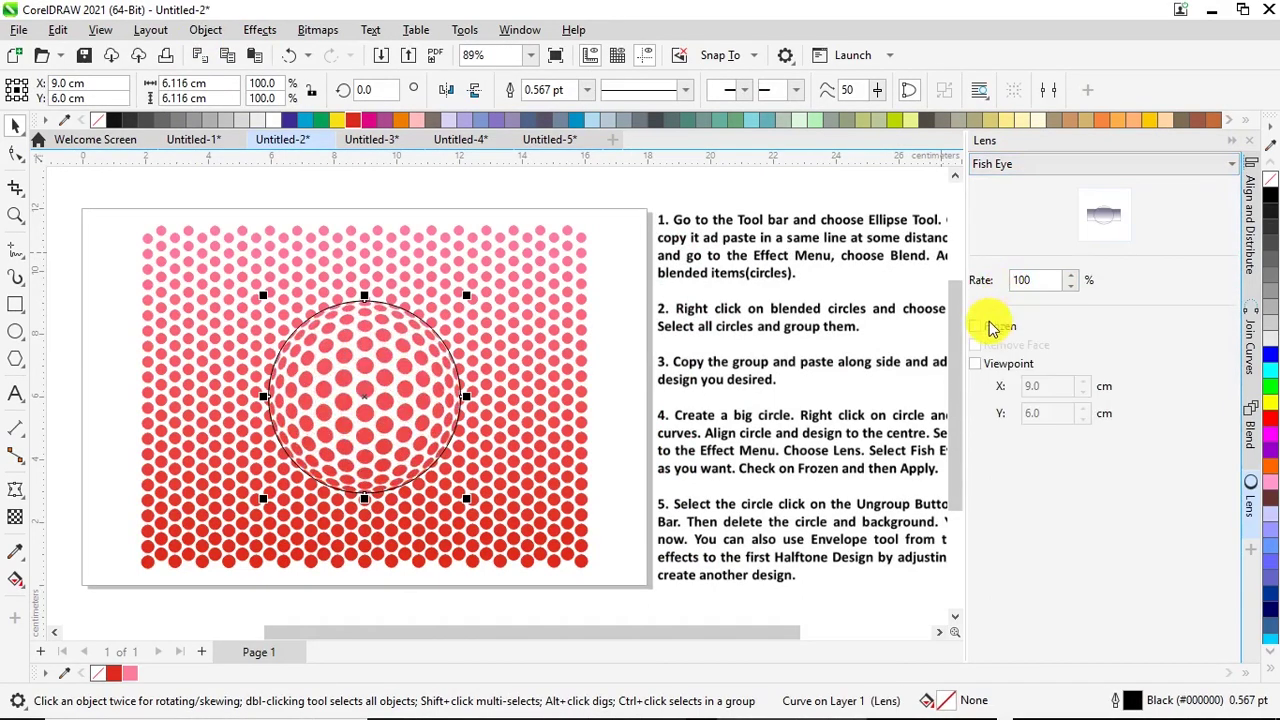
left_click(1069, 286)
left_click(1069, 286)
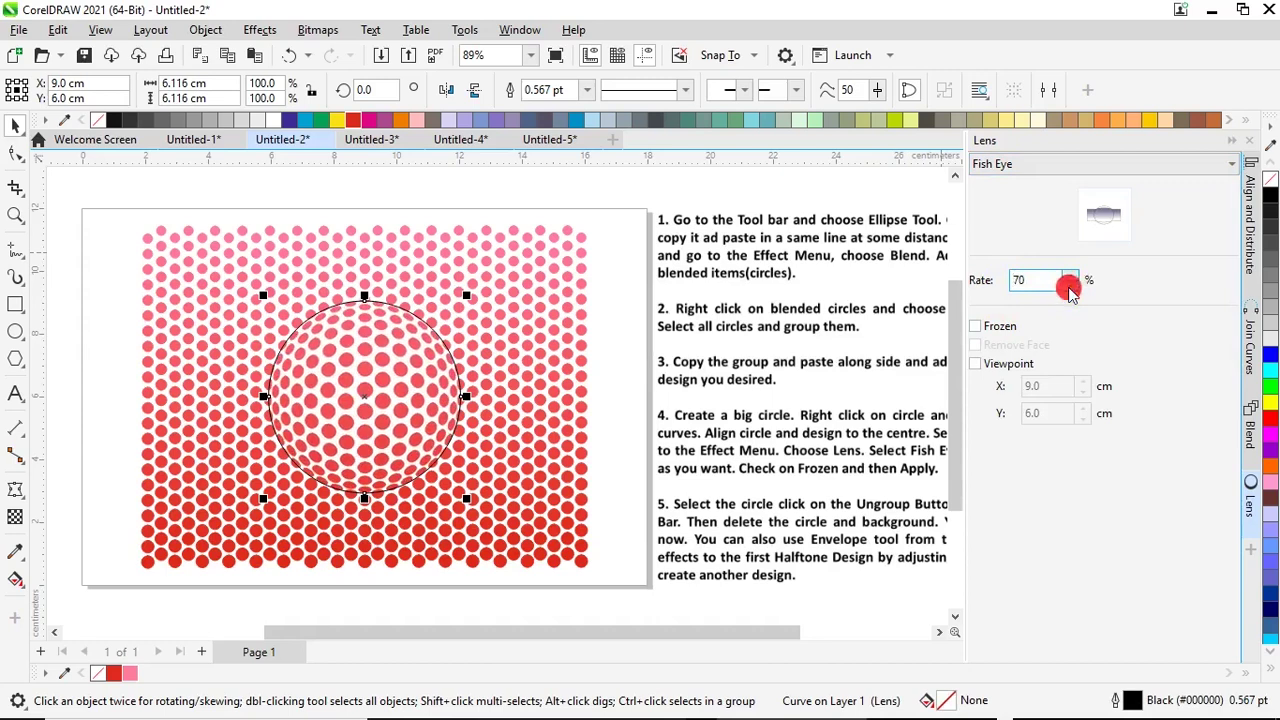
left_click(1071, 275)
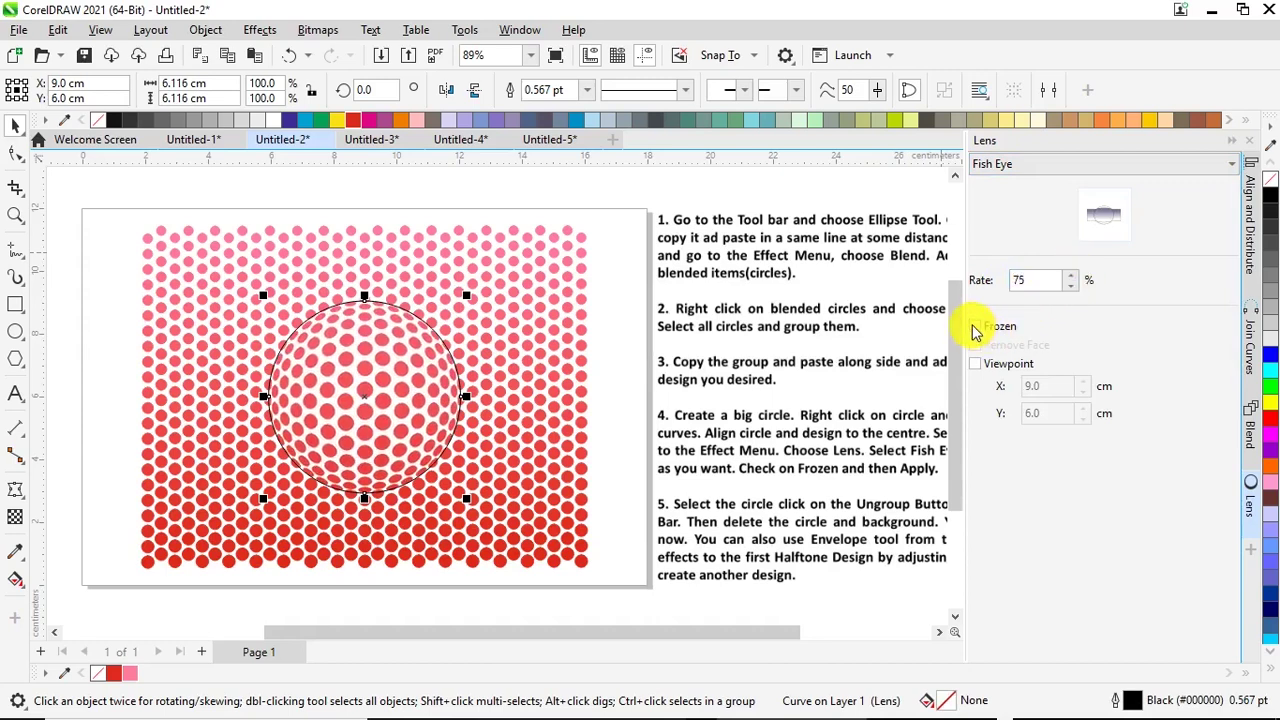
Step: Freeze the lens and move the resulting sphere off the pattern to about X -1.88 cm and Y 8.05 cm
left_click(975, 328)
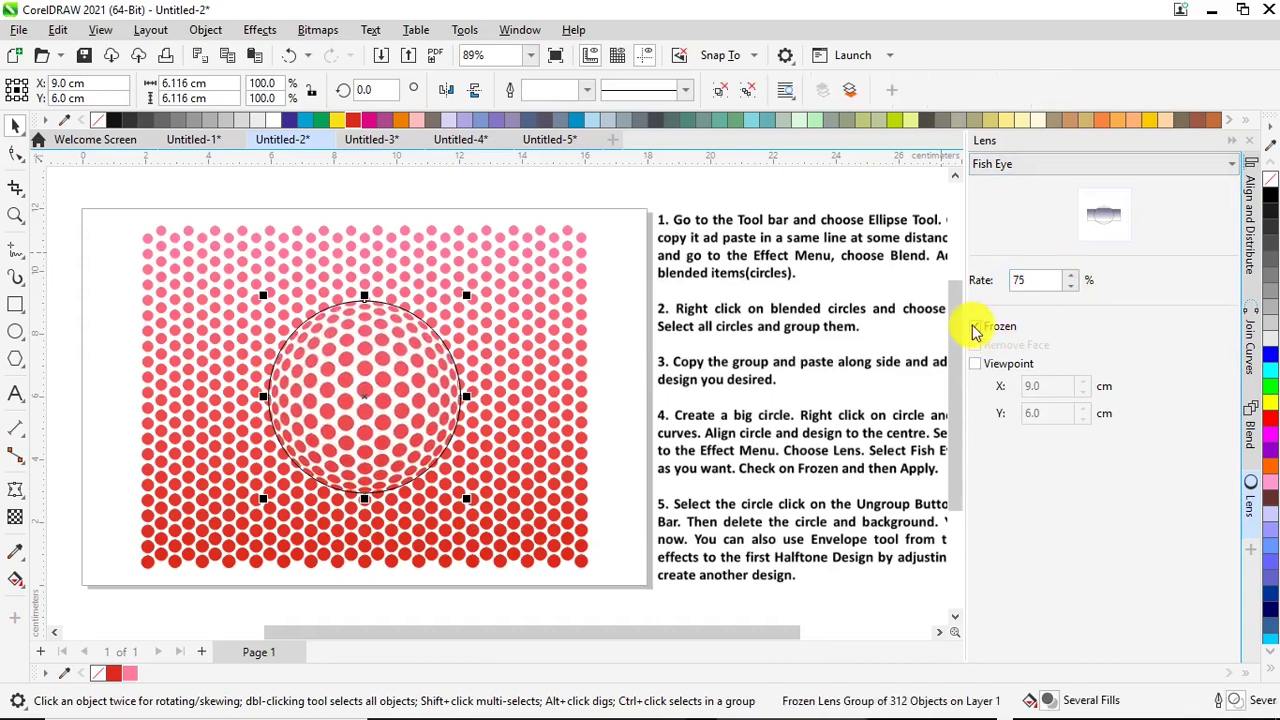
left_click(1238, 141)
left_click_drag(557, 371, 166, 320)
Step: Ungroup all objects of the frozen lens sphere
right_click(166, 320)
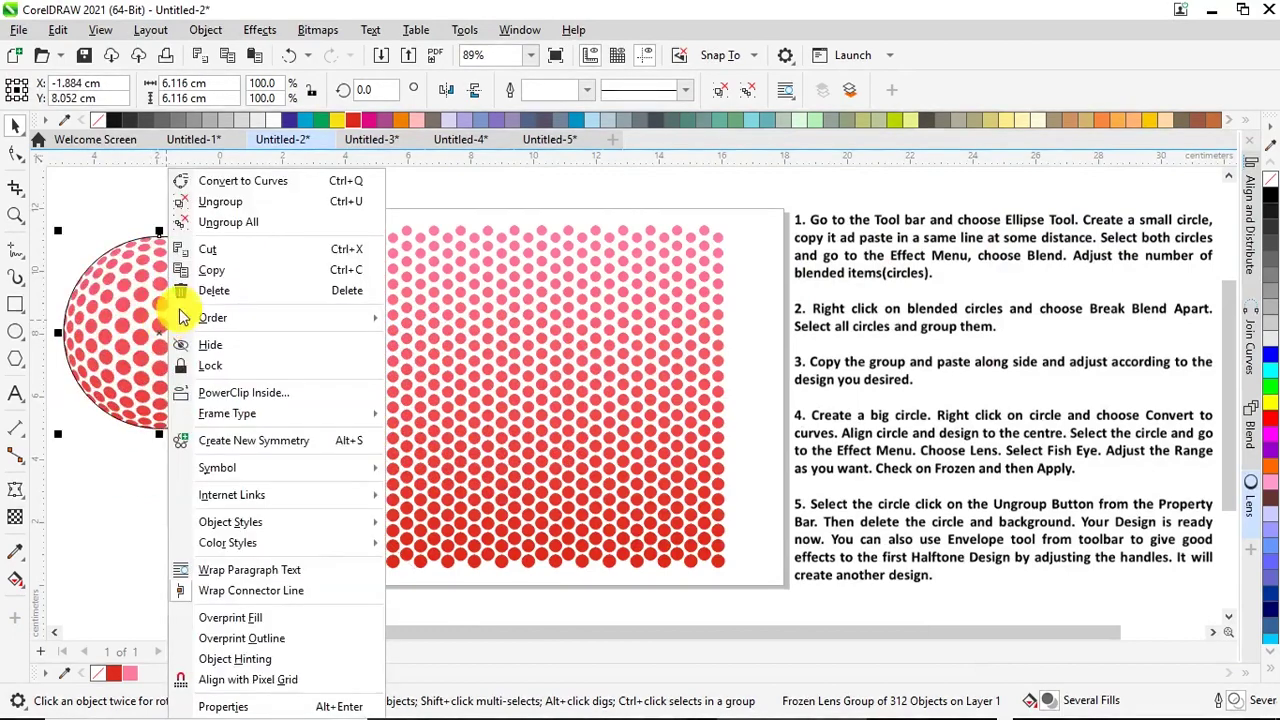
left_click(248, 221)
left_click(163, 486)
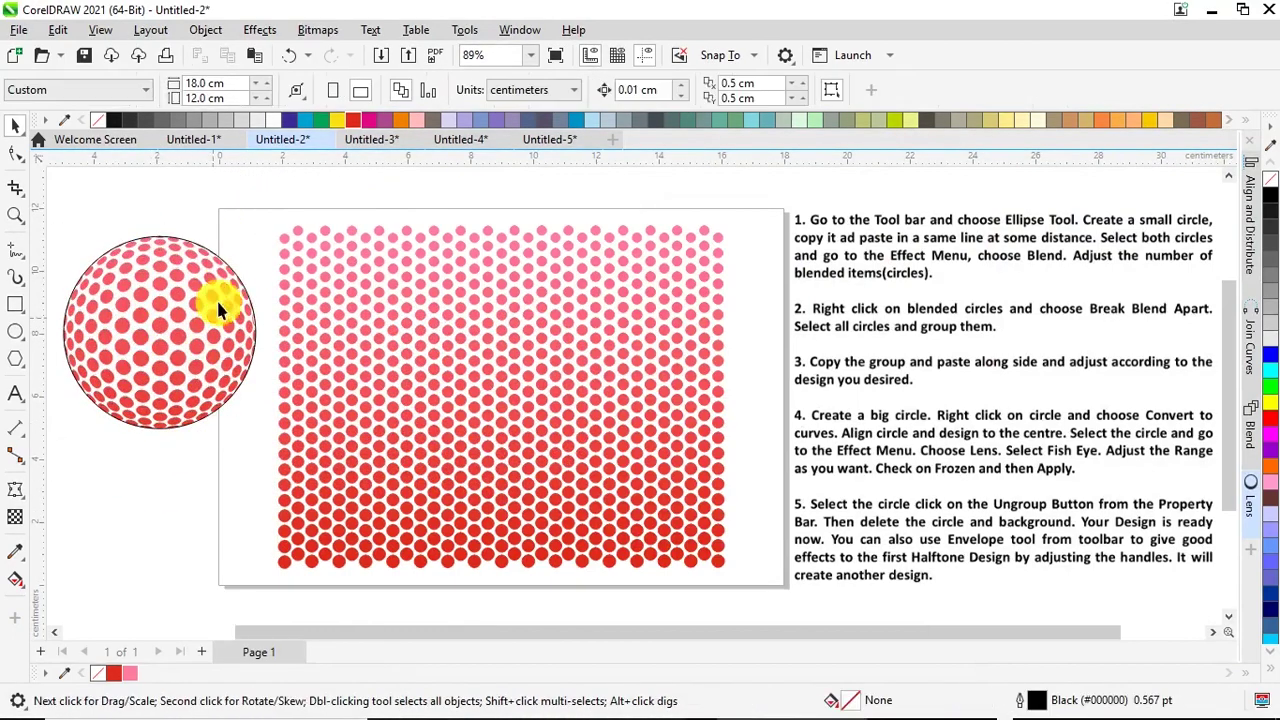
Step: Delete the black outline circle and the white background circle from the sphere
left_click_drag(224, 265, 306, 193)
key("Delete")
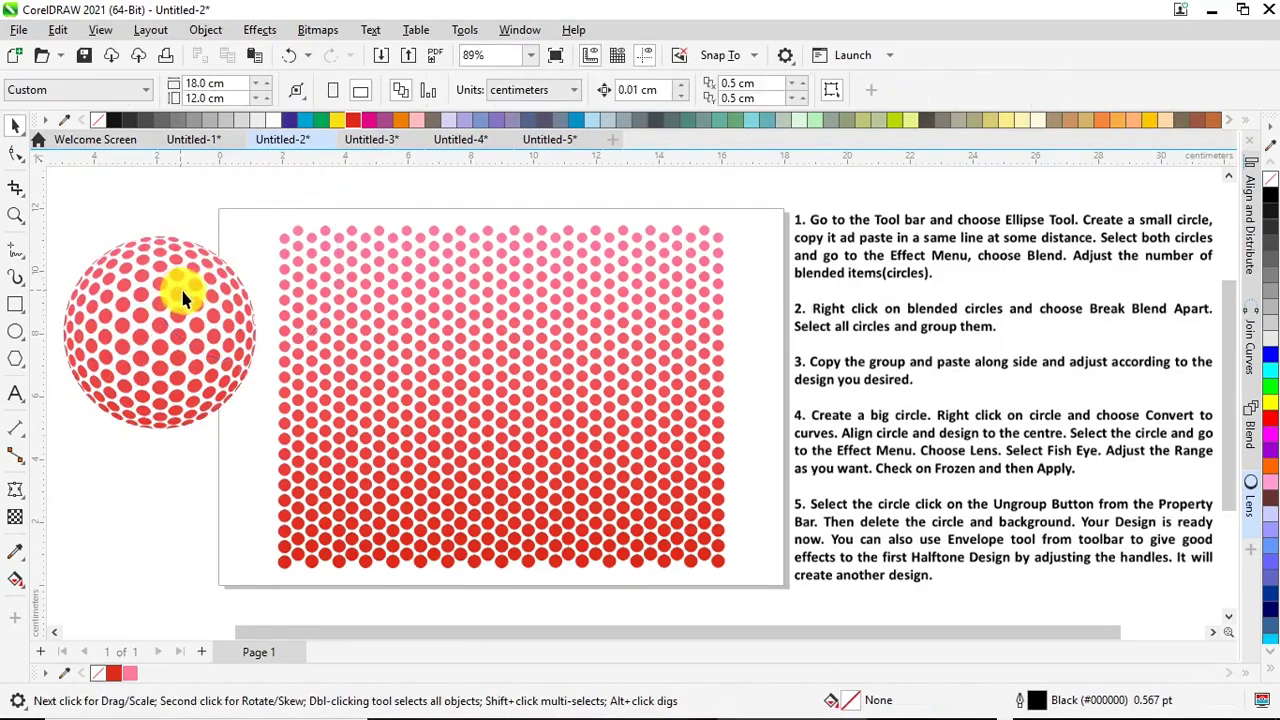
key("ctrl+z")
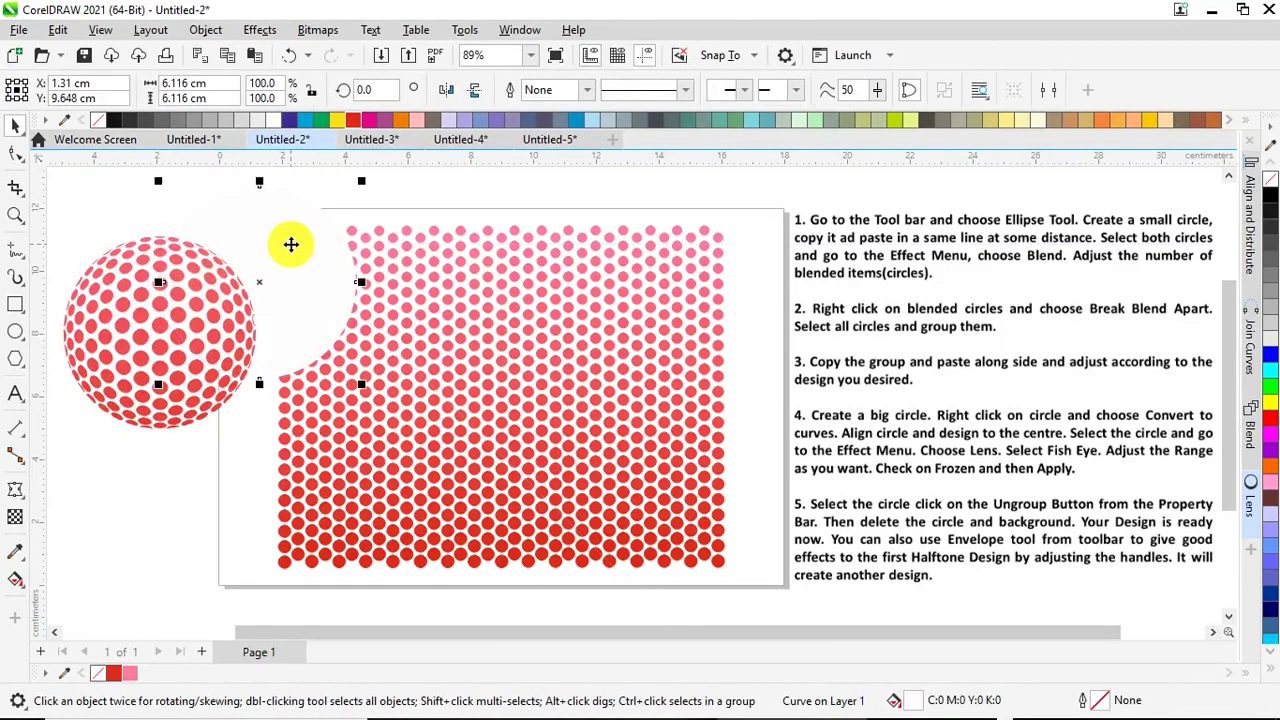
key("Delete")
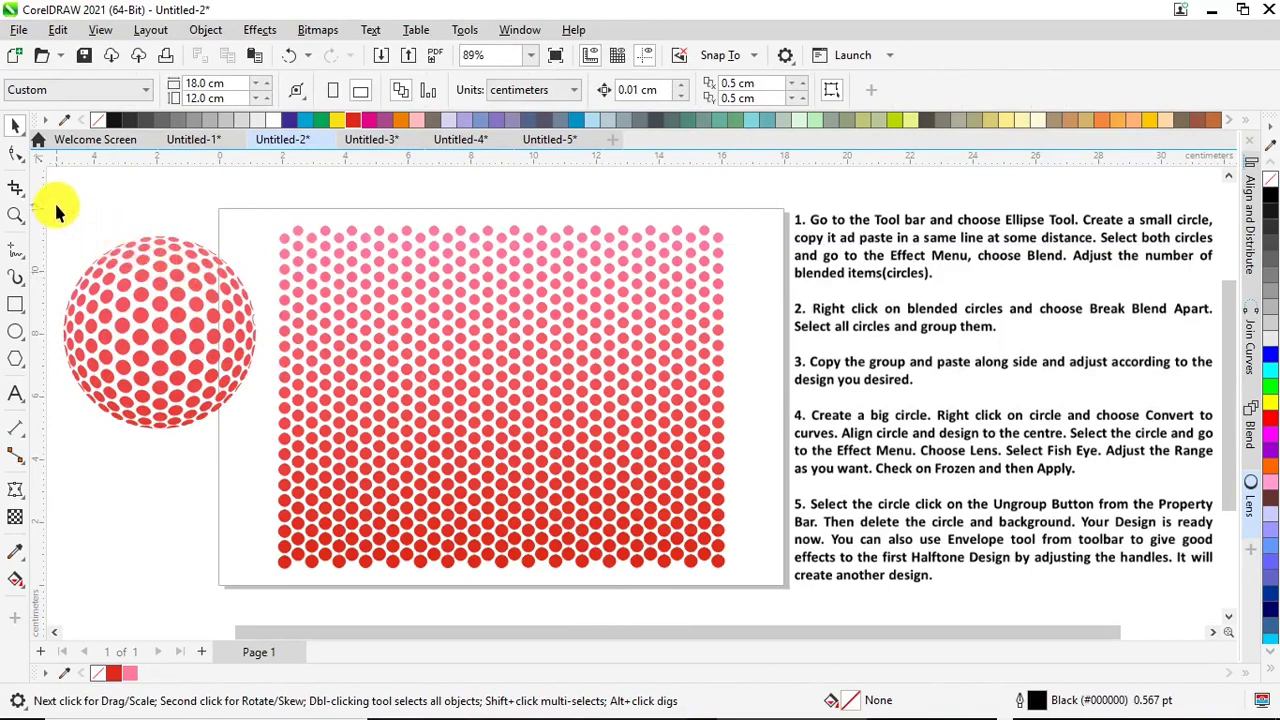
Step: Group the sphere's dots and move the sphere slightly upward beside the page
left_click_drag(159, 417, 263, 457)
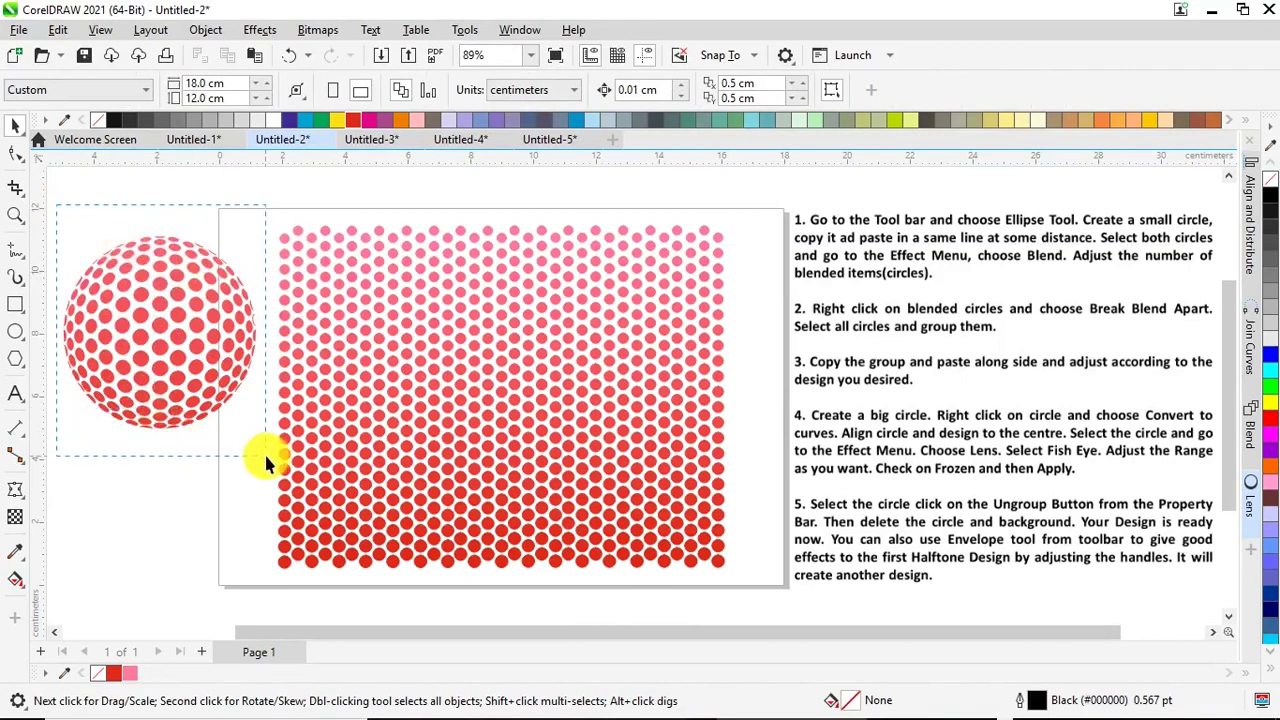
right_click(177, 314)
left_click(210, 268)
left_click(220, 243)
left_click_drag(194, 331, 186, 296)
Step: Apply an envelope to the flat dot pattern and bend its lower edge into a wave, raised at left and lowered at right
left_click(337, 306)
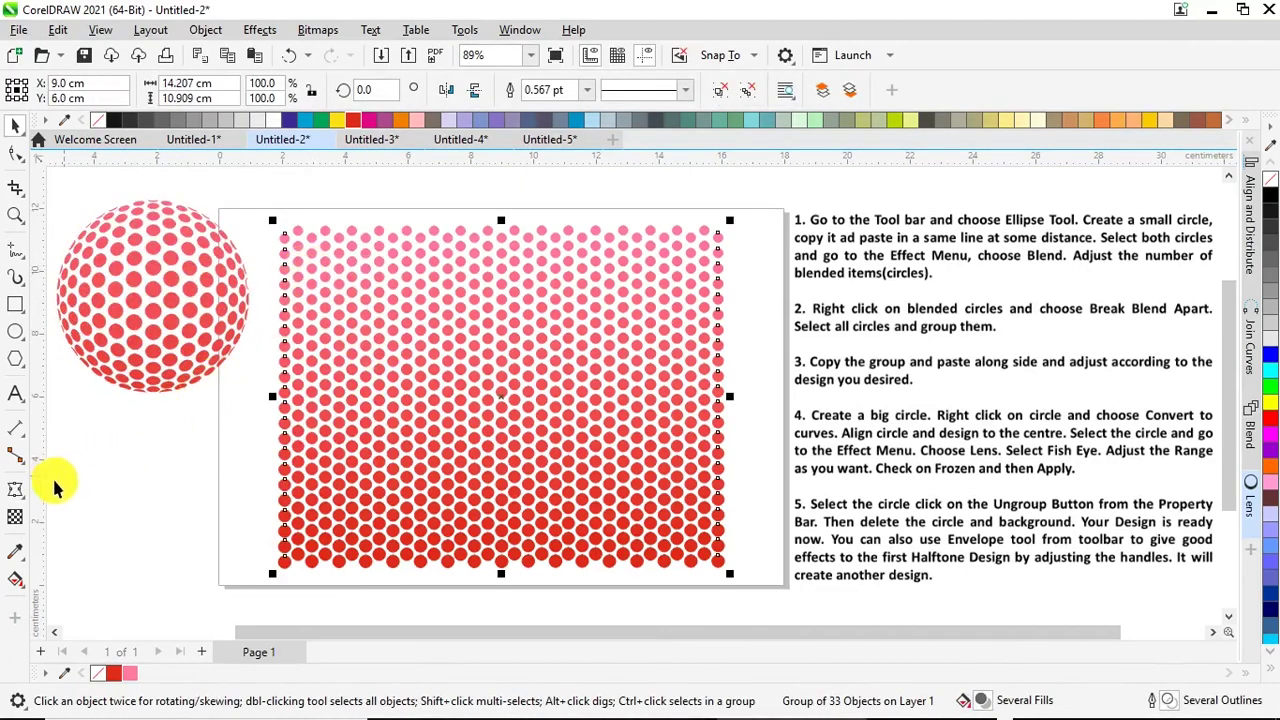
left_click(14, 495)
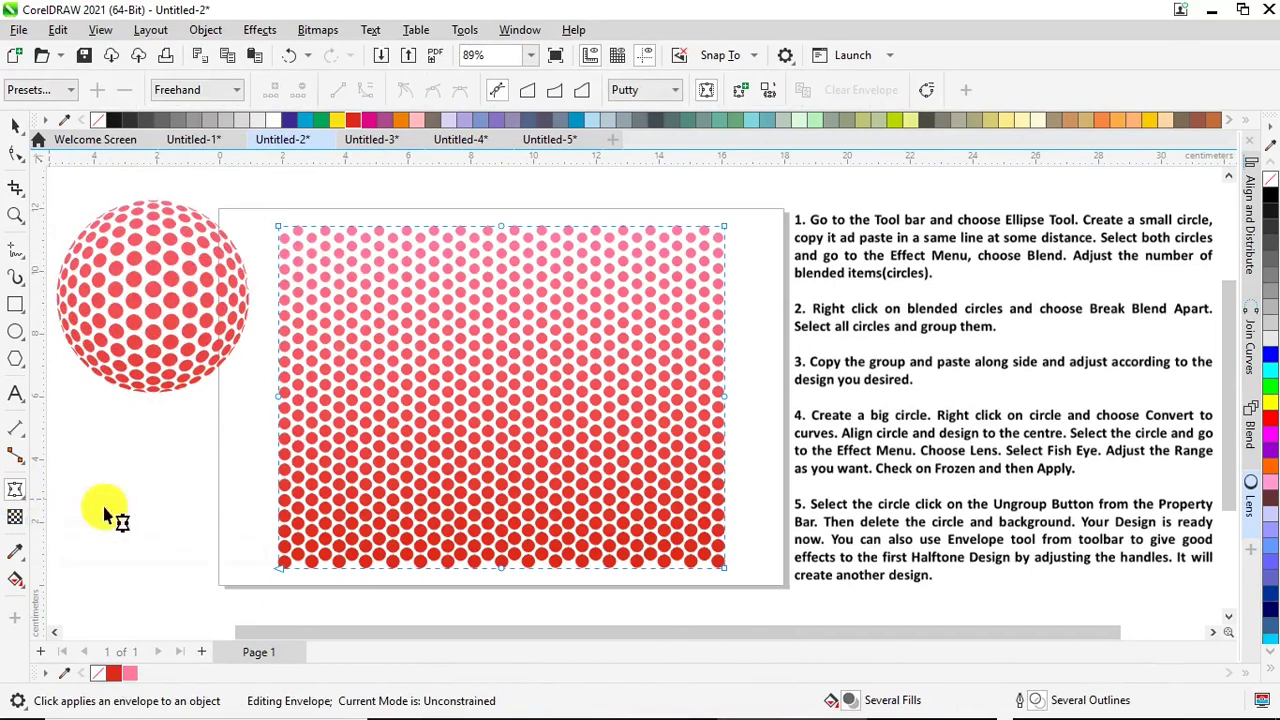
left_click(281, 568)
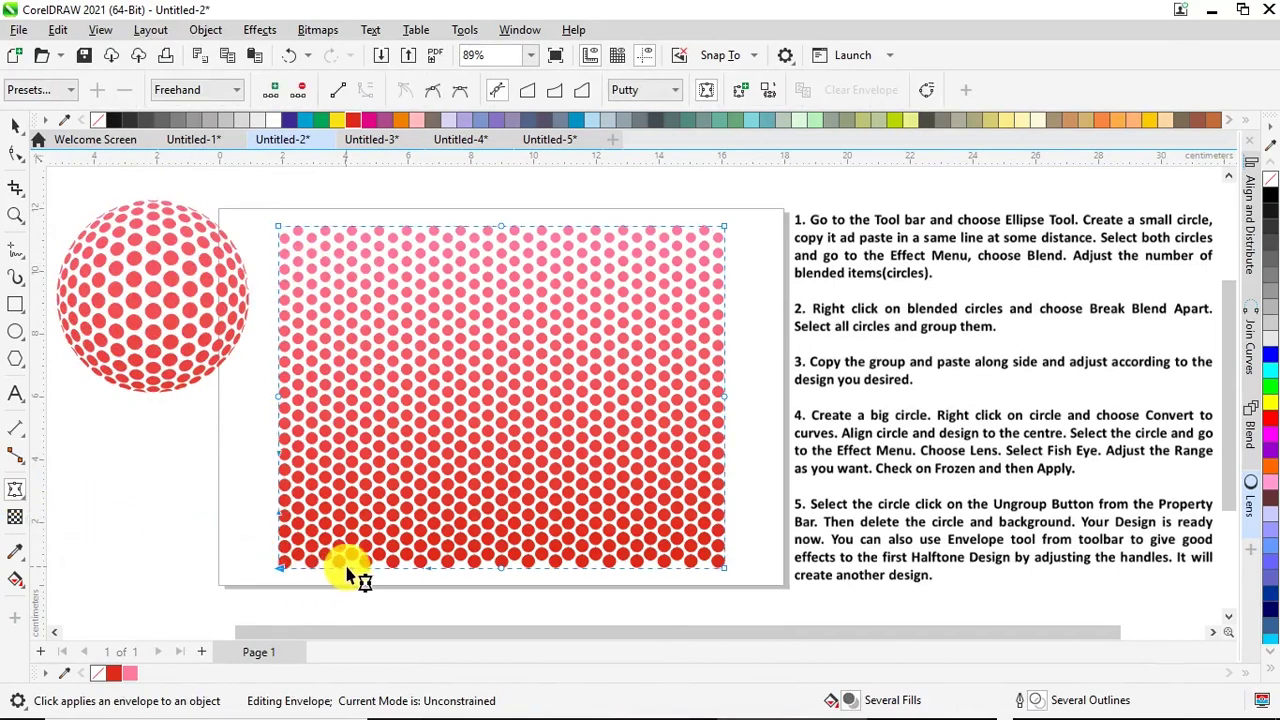
left_click_drag(434, 575, 425, 540)
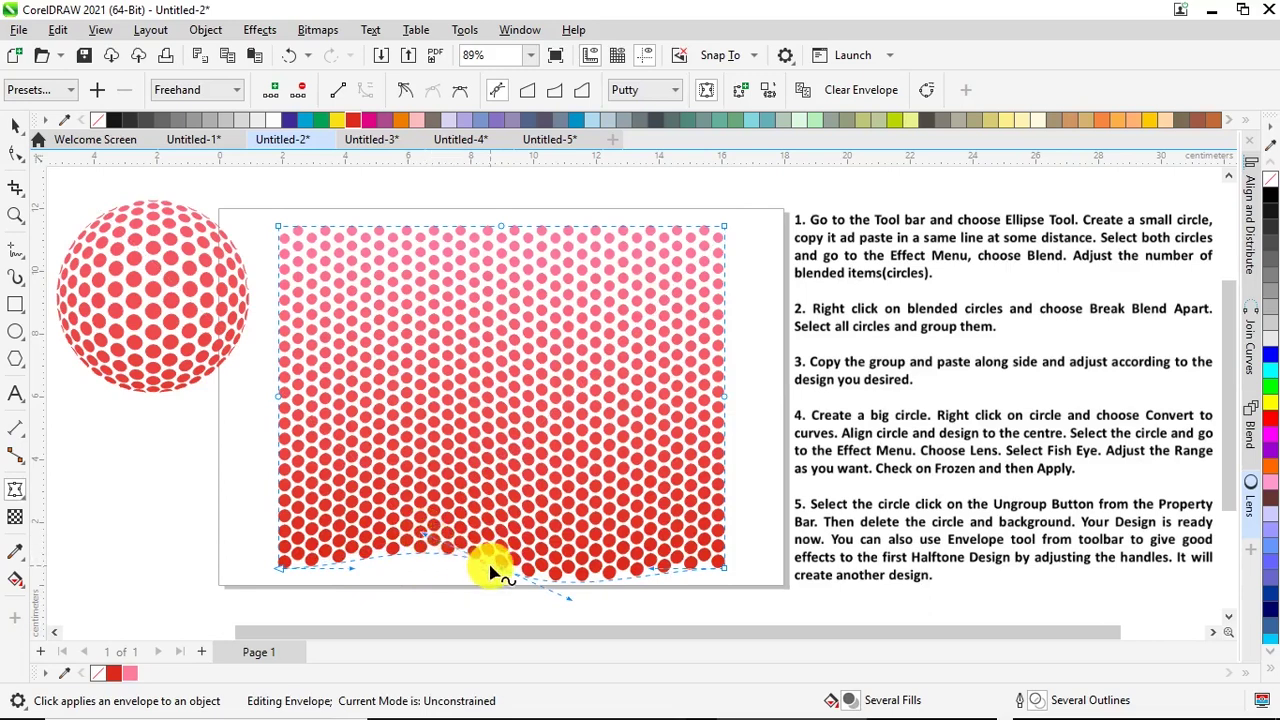
left_click_drag(564, 600, 588, 612)
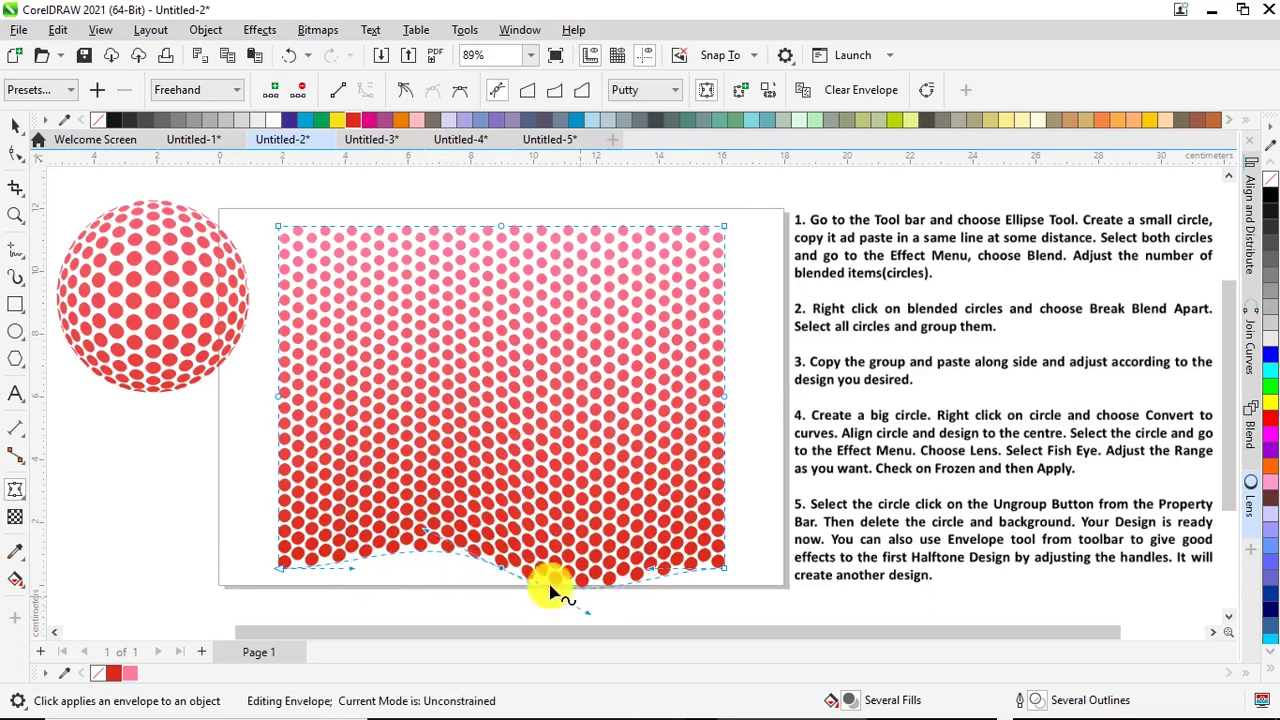
Step: Pull the envelope's upper edge down at its middle and curve its right half further downward
left_click(480, 229)
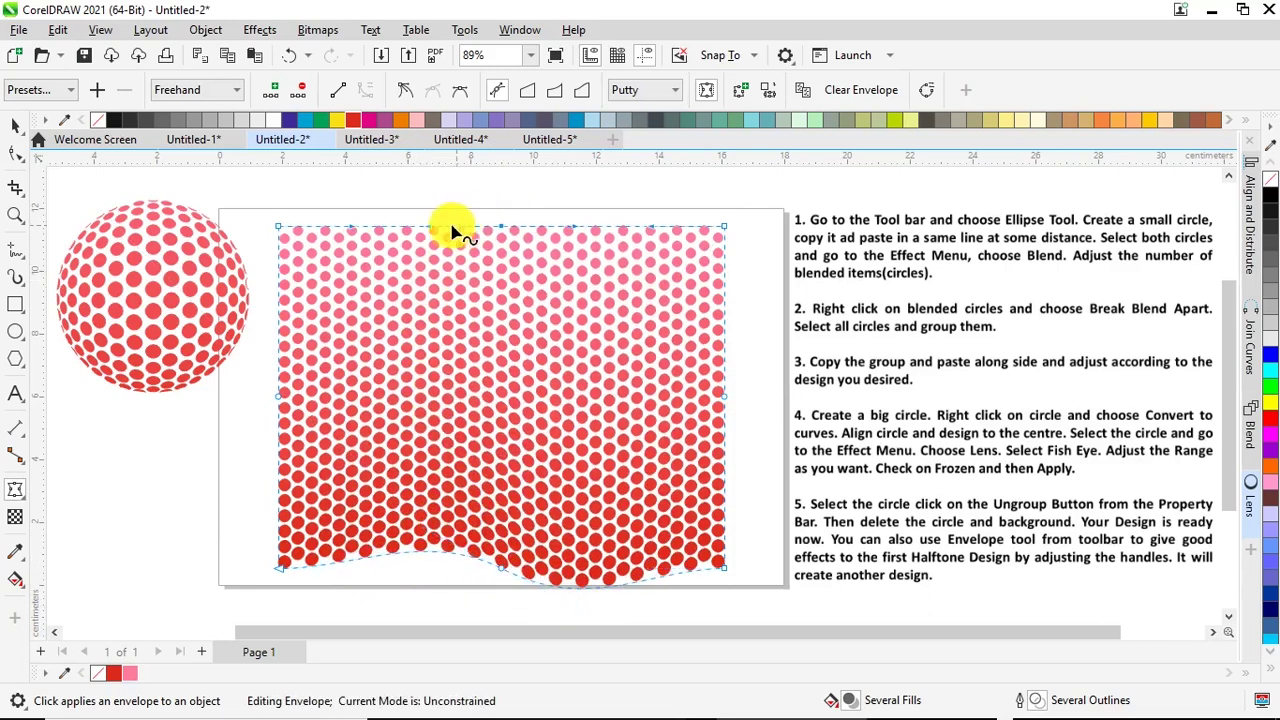
left_click_drag(503, 233, 510, 279)
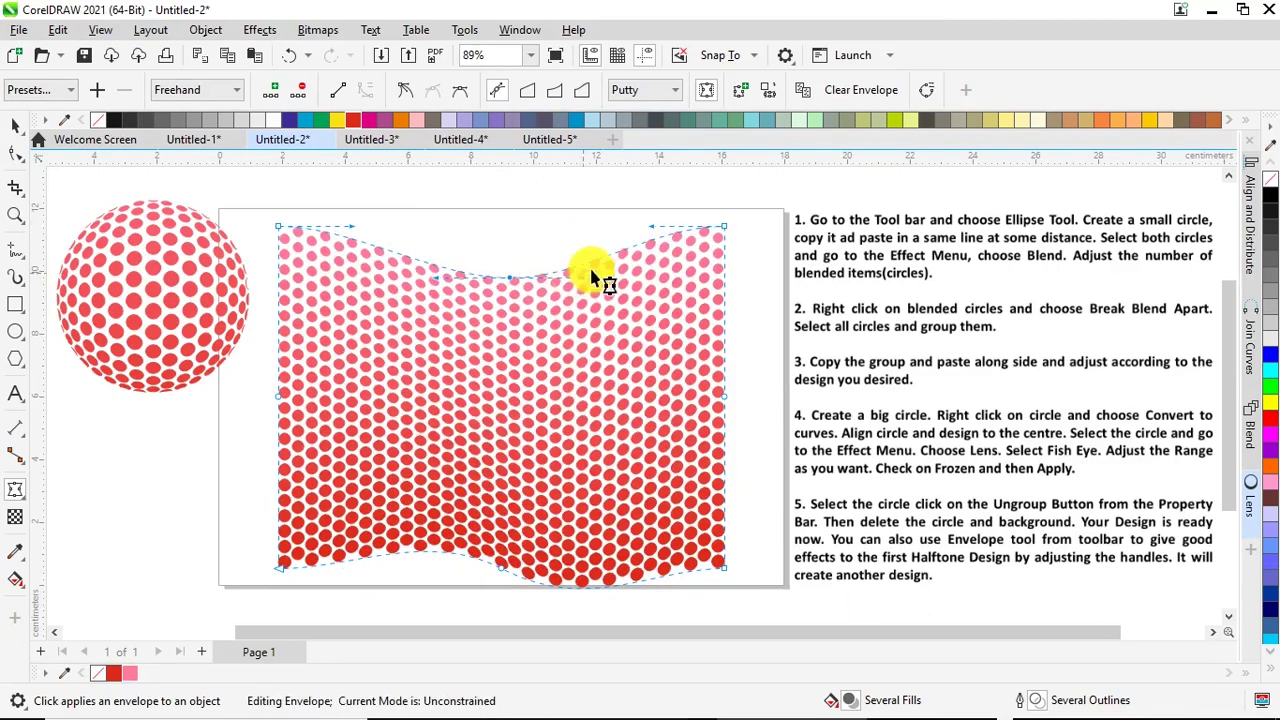
left_click_drag(651, 234, 668, 320)
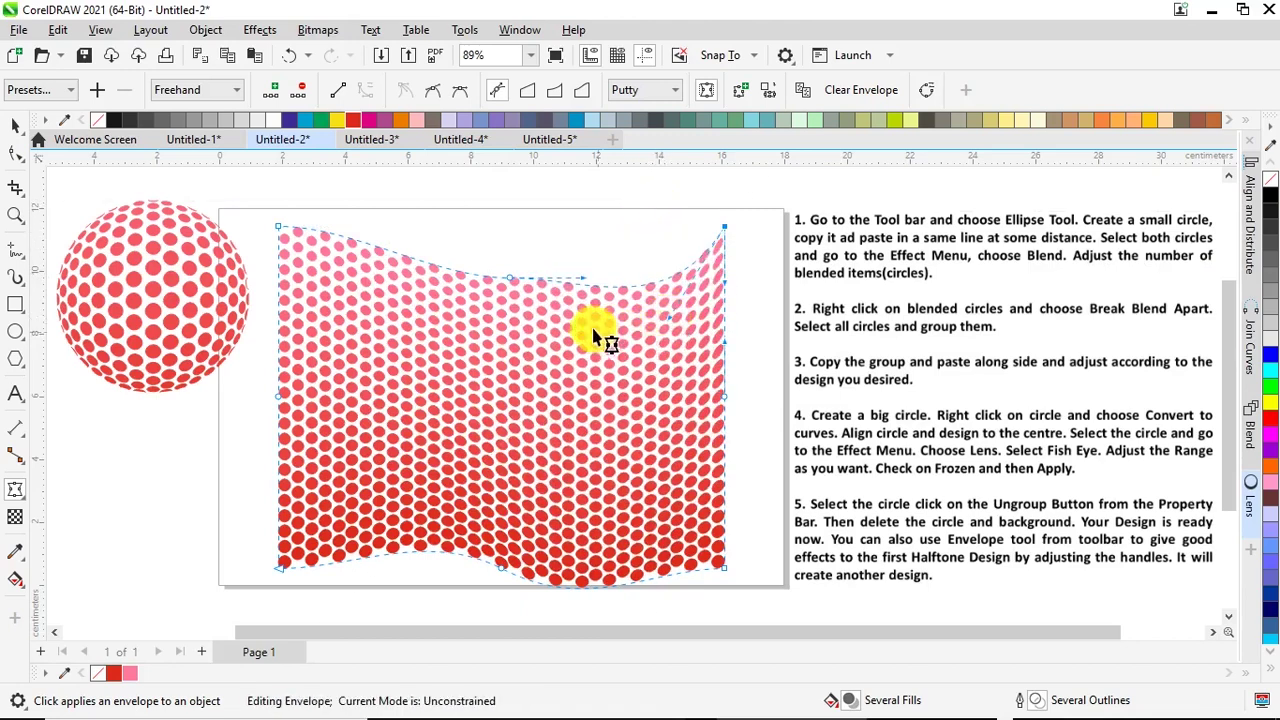
Step: Deepen the envelope's waves by raising the left half and lowering the right half of both its upper and lower edges
left_click_drag(508, 277, 447, 232)
left_click_drag(350, 227, 349, 200)
left_click_drag(513, 265, 505, 284)
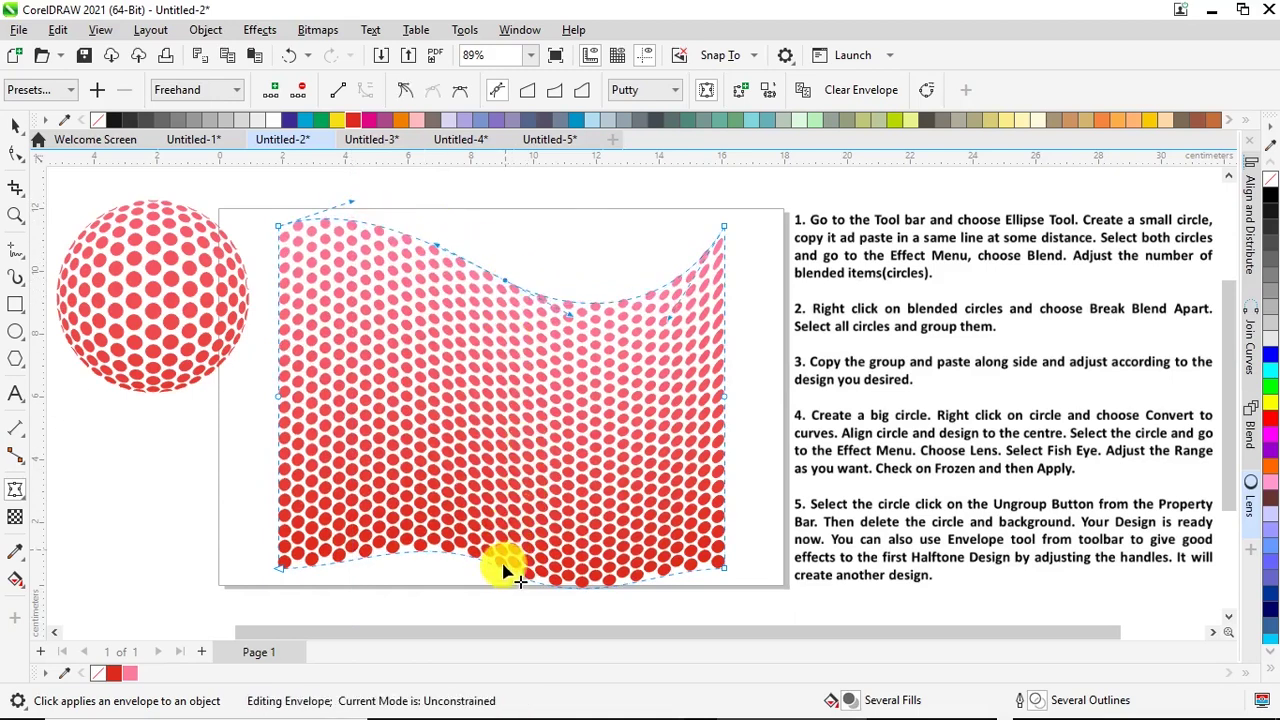
left_click_drag(428, 527, 423, 503)
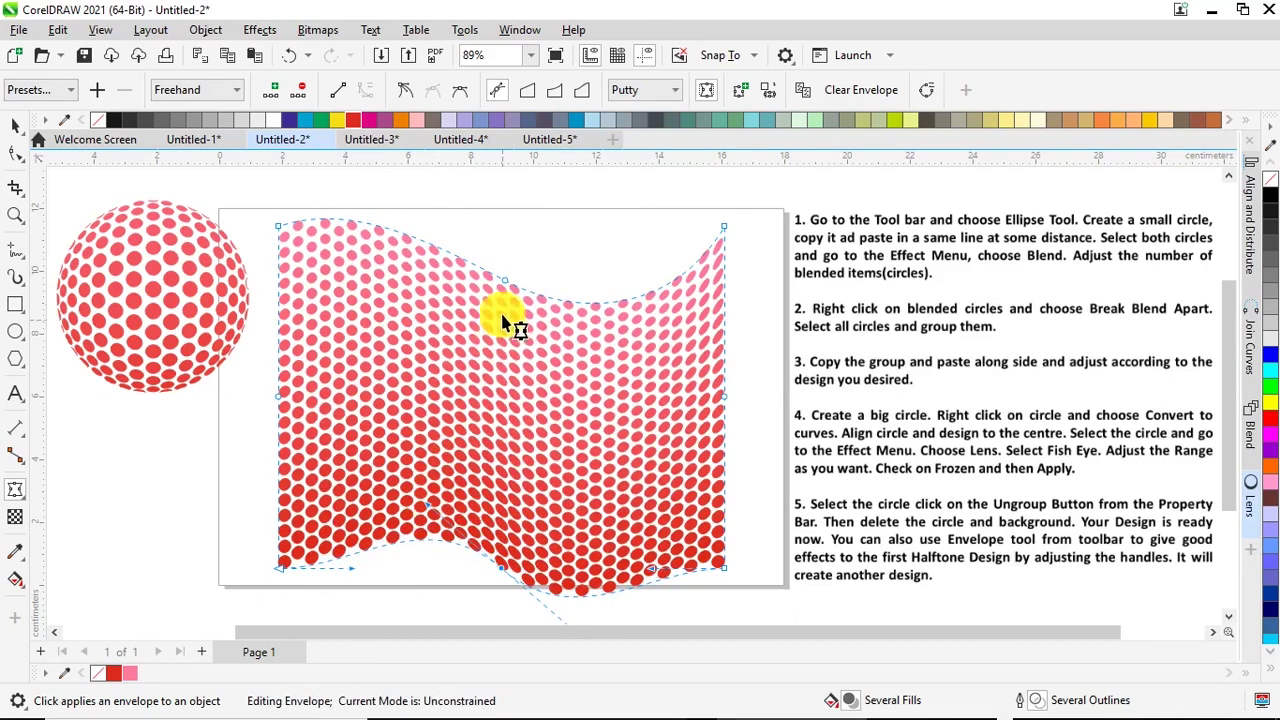
left_click(505, 281)
left_click_drag(568, 320, 571, 341)
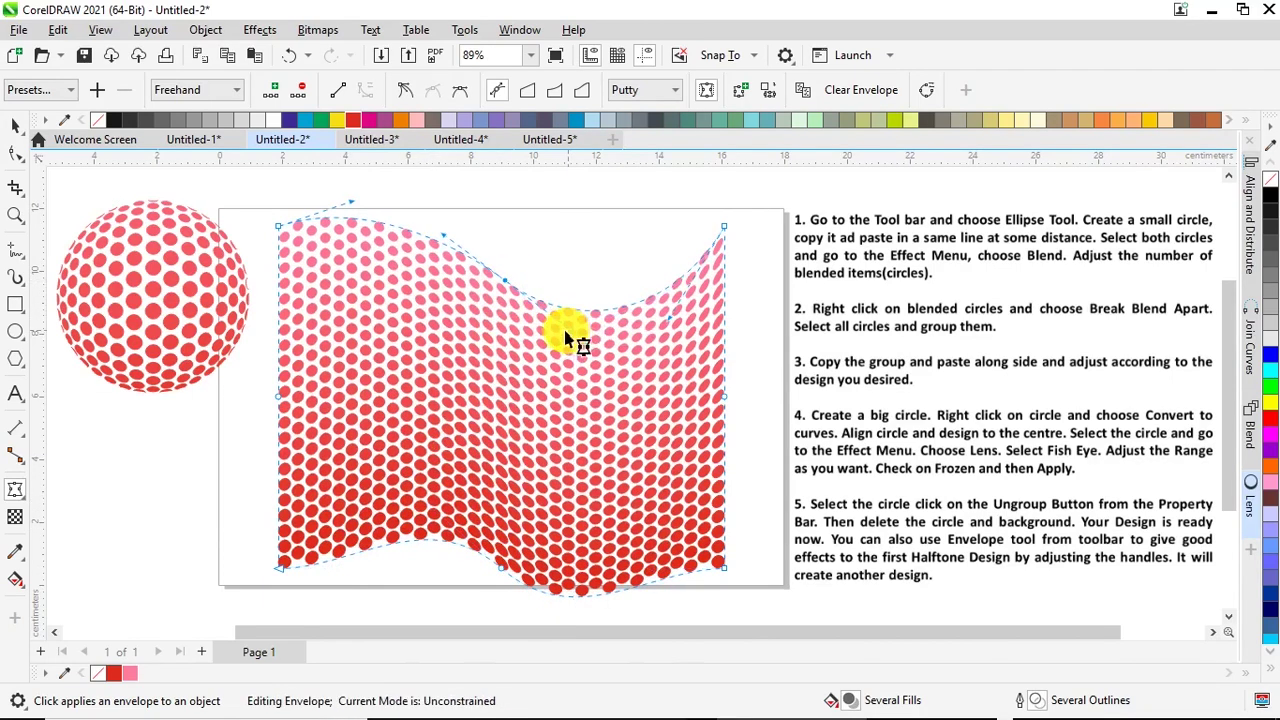
Step: Move the wavy dot pattern slightly up and to the right, and move the dot sphere down toward the page
left_click(15, 125)
left_click_drag(497, 409, 527, 385)
left_click_drag(186, 329, 223, 414)
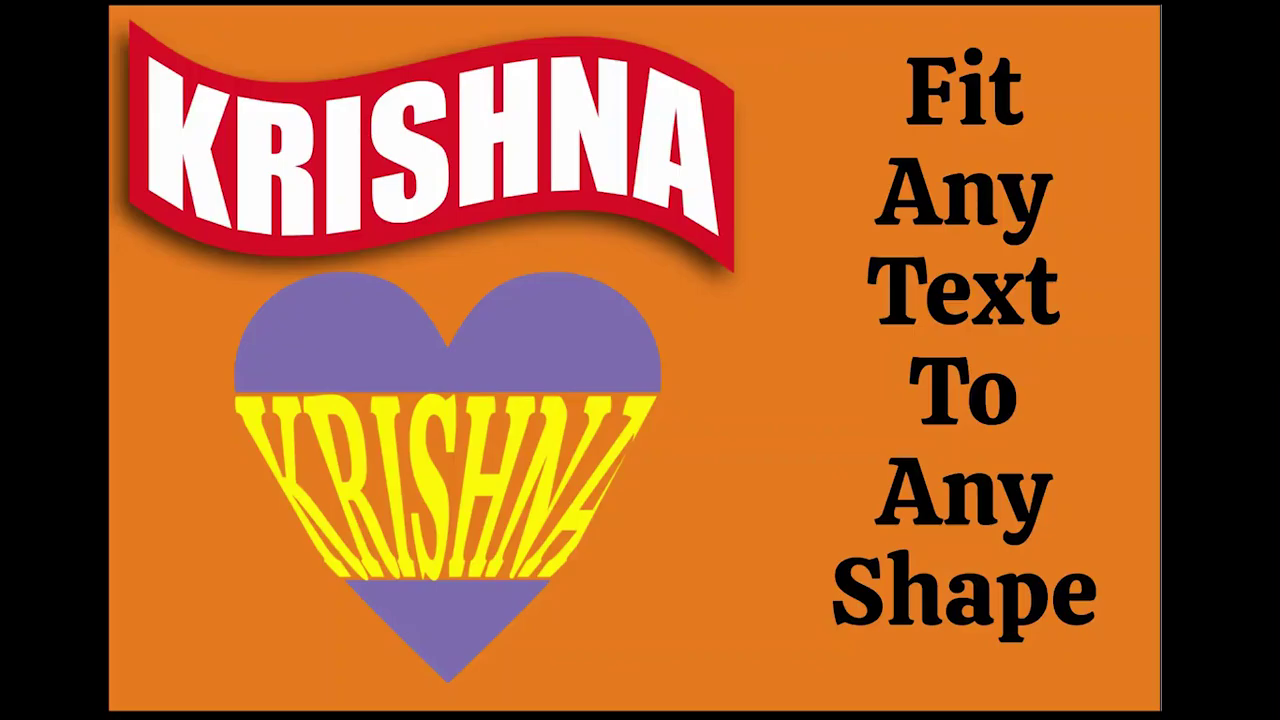
Step: Draw a wavy banner common shape about 12.8 × 4.2 cm across the upper page and convert it to curves
left_click_drag(230, 248, 582, 365)
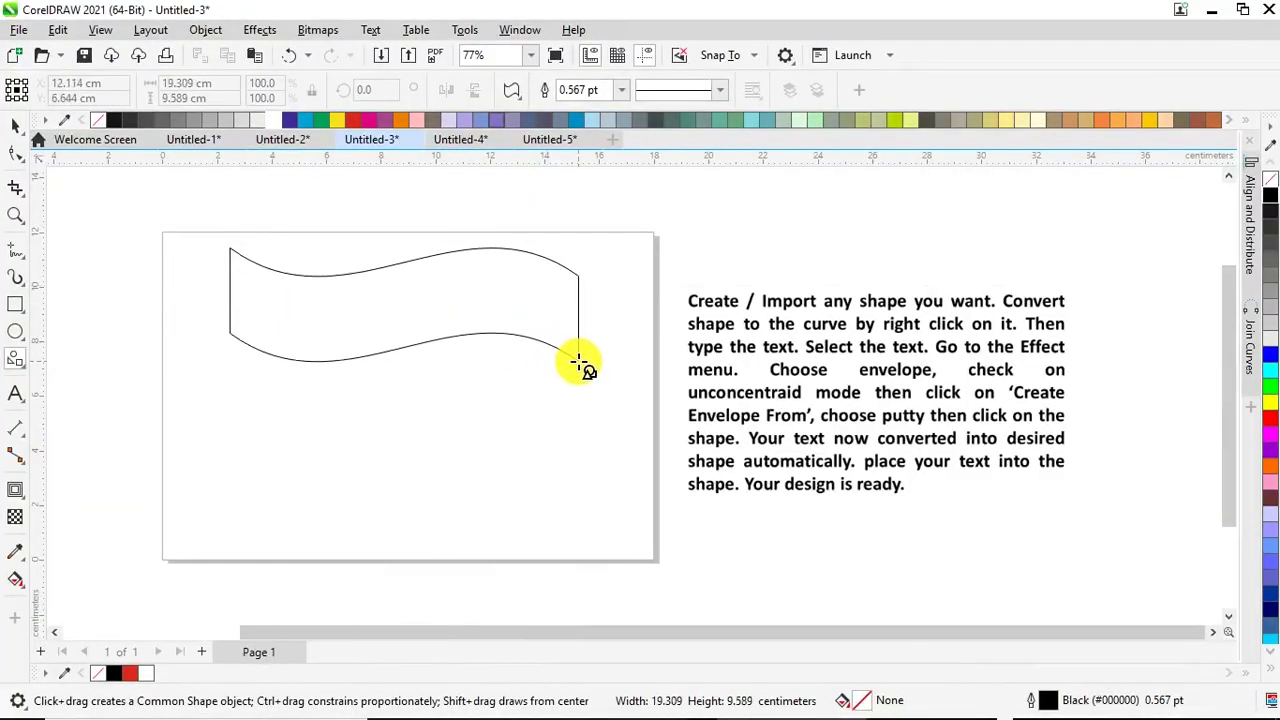
left_click(17, 130)
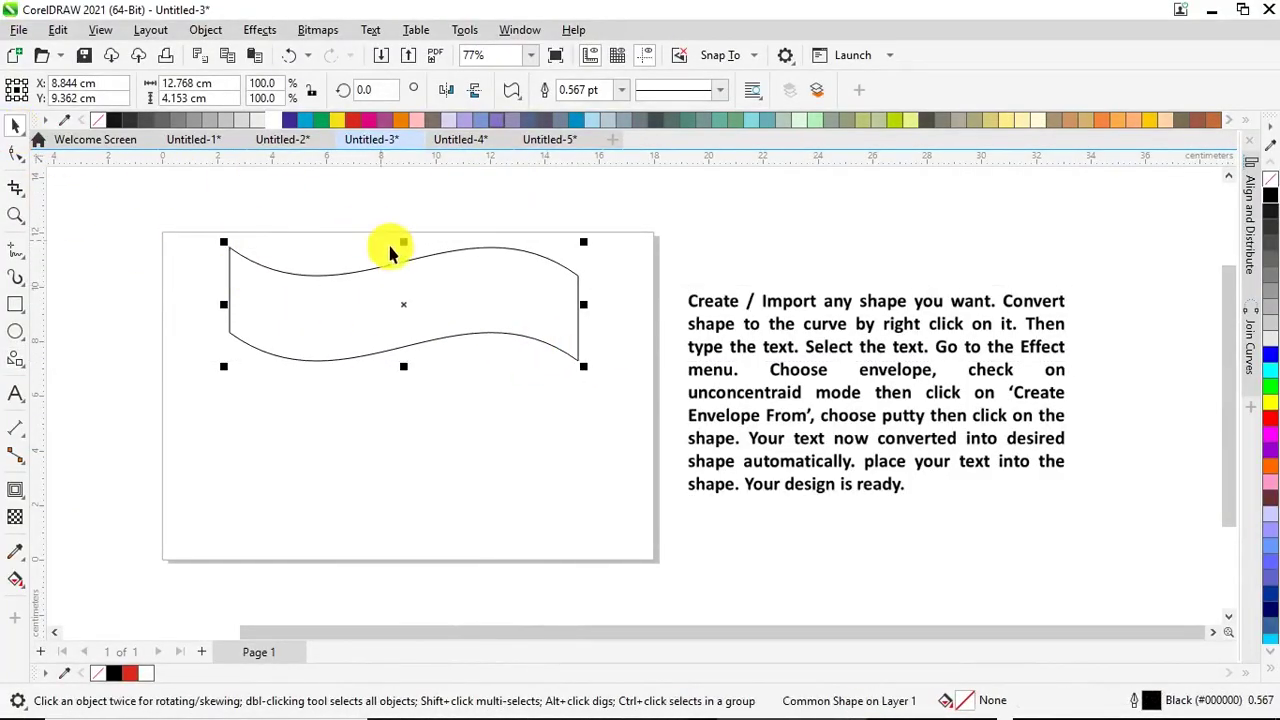
right_click(403, 261)
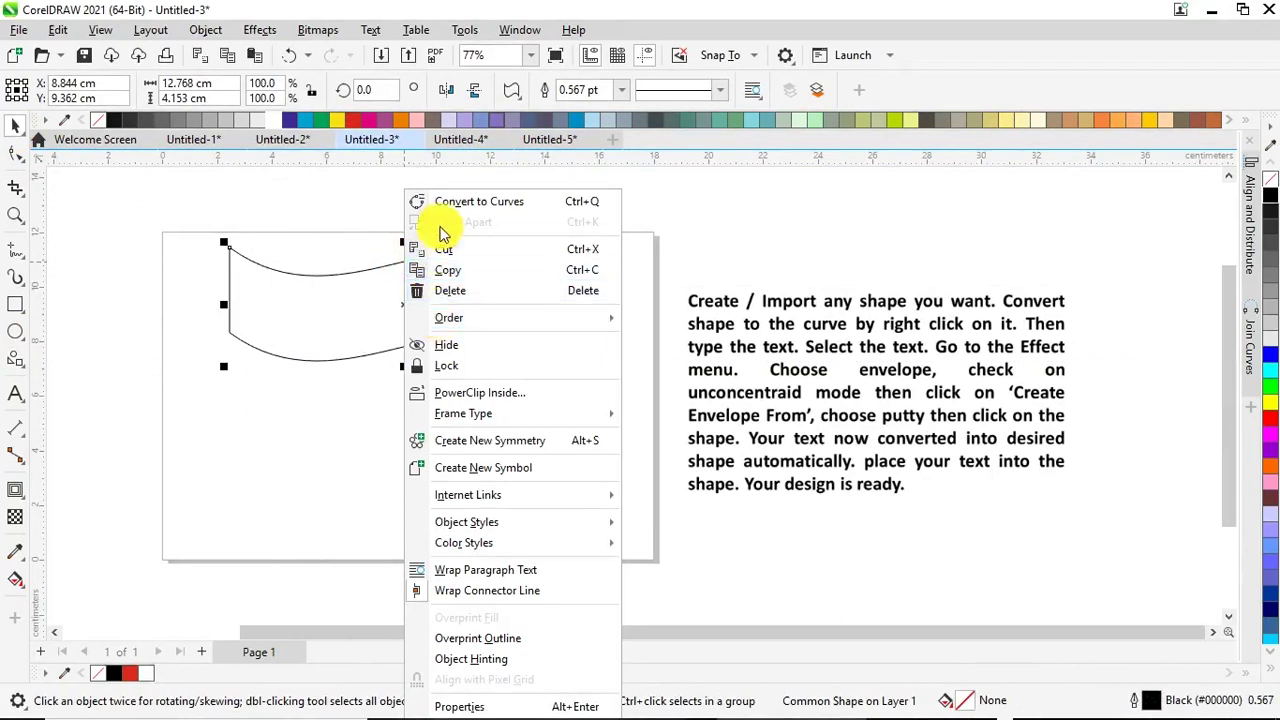
left_click(478, 201)
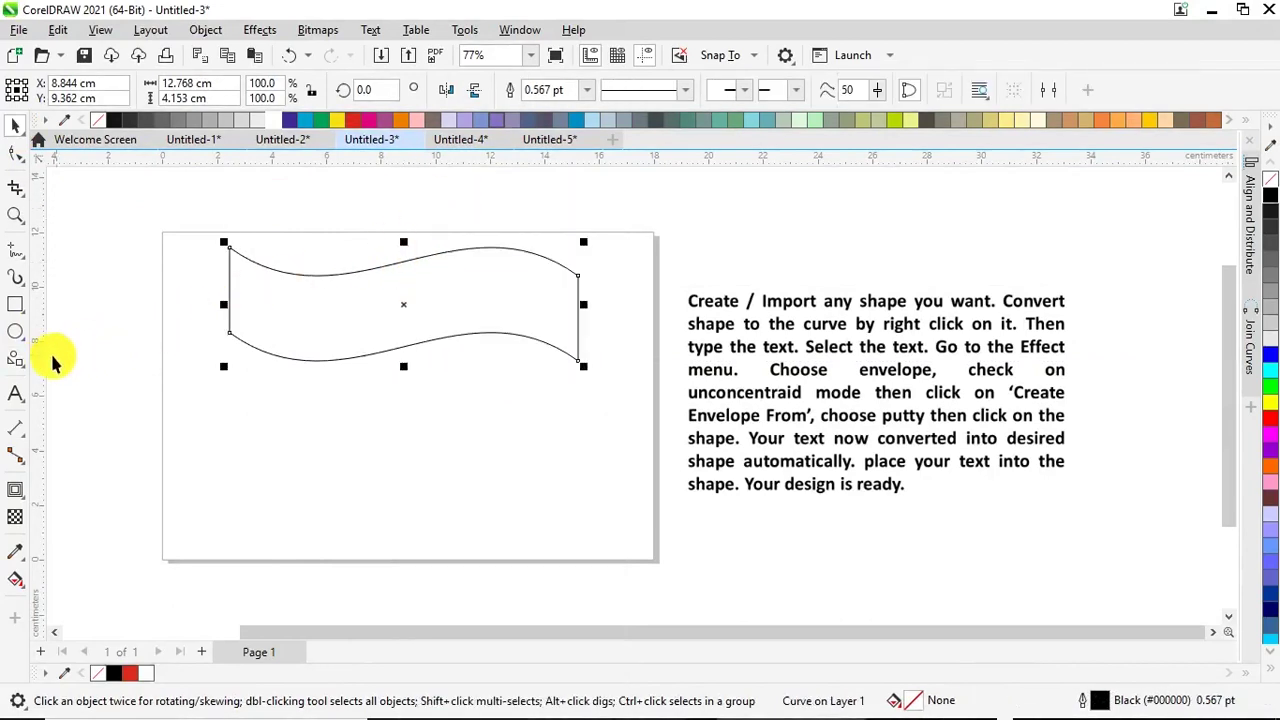
Step: Add the artistic text KRISHNA, enlarge it to about 77 pt and place it below the wavy banner
left_click(17, 400)
left_click(217, 458)
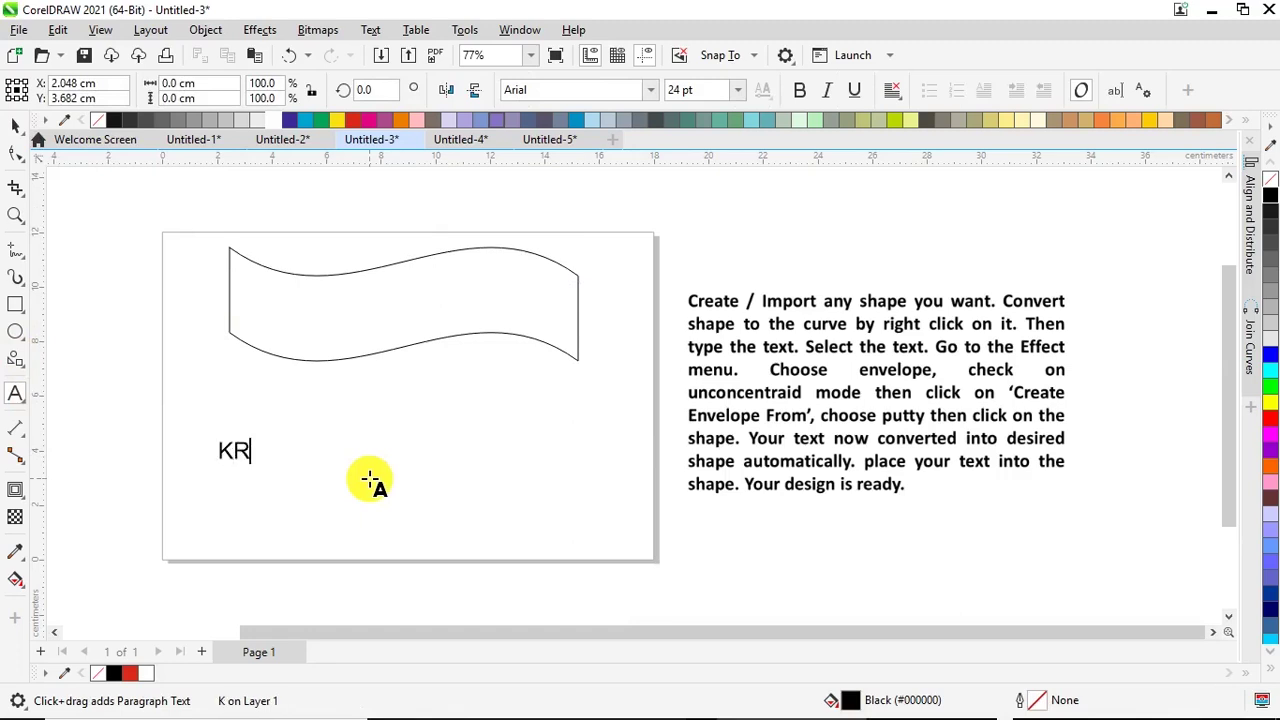
type("KRISHNA")
left_click(15, 126)
left_click_drag(331, 466, 556, 540)
left_click_drag(487, 488, 509, 461)
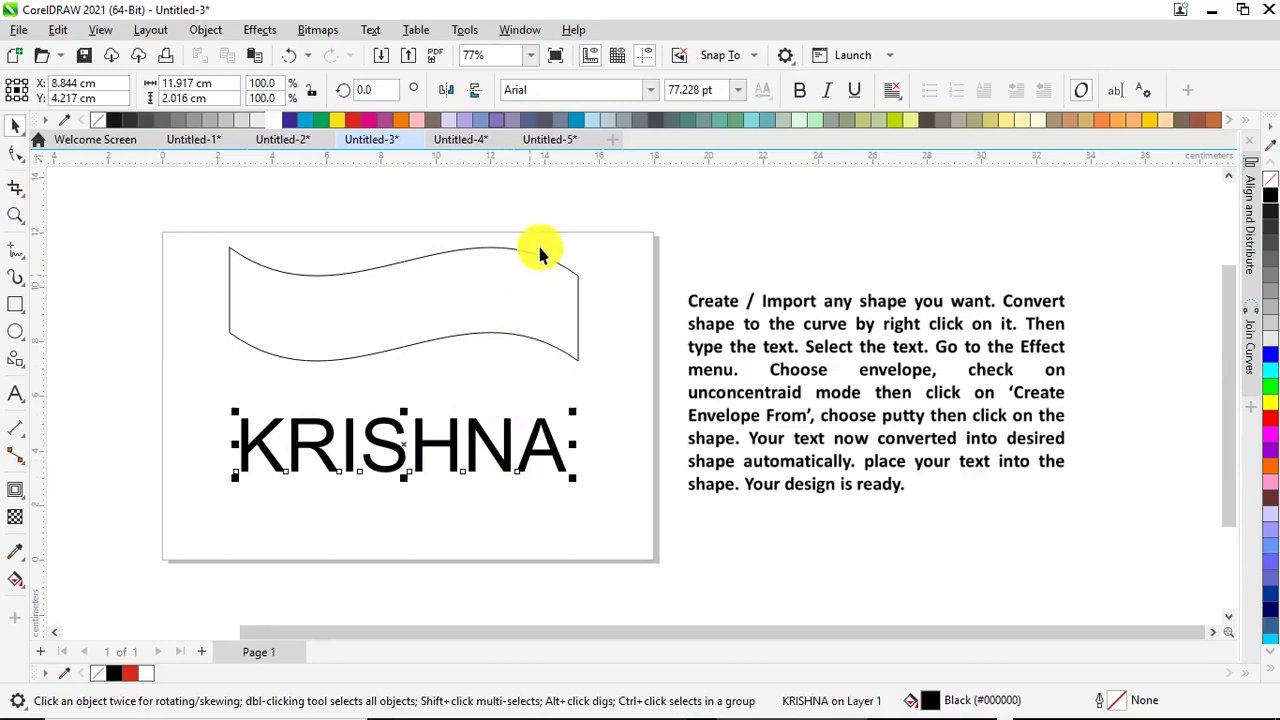
Step: Set the KRISHNA text in the Impact font and enlarge it to about 12.8 cm wide, similar to the banner
left_click(647, 95)
left_click(600, 145)
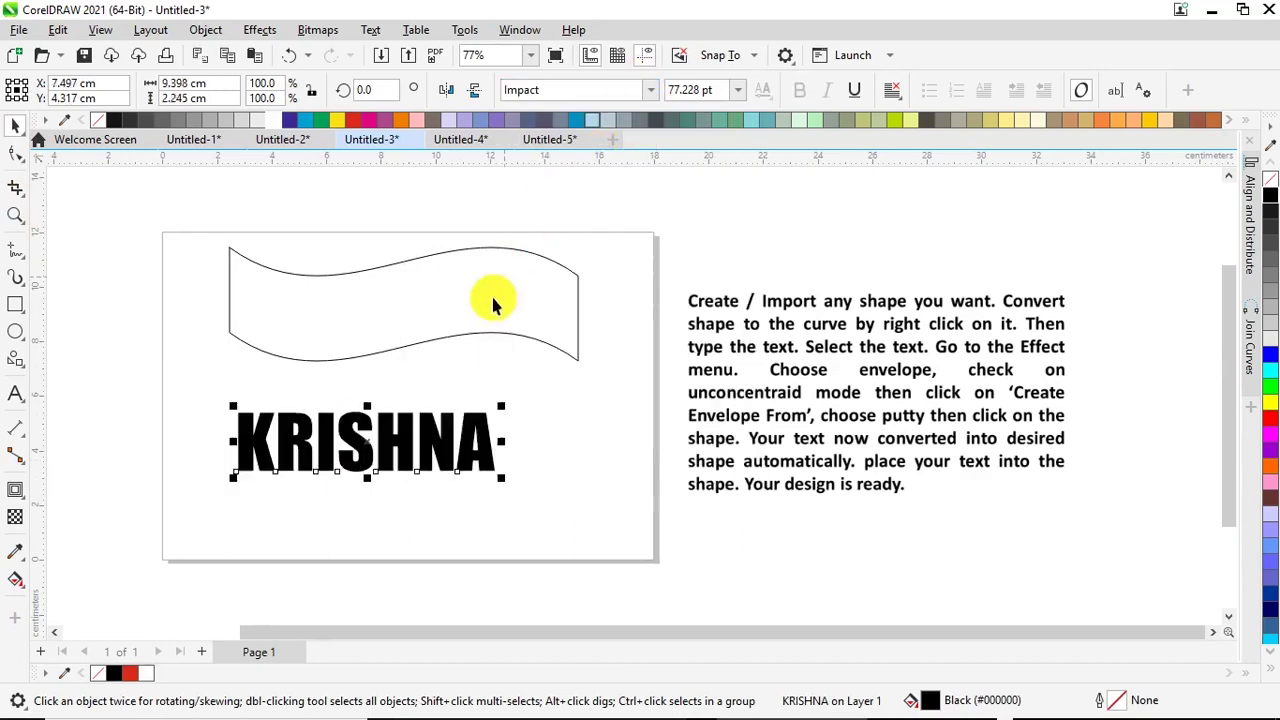
left_click_drag(495, 449, 594, 453)
left_click_drag(413, 480, 415, 500)
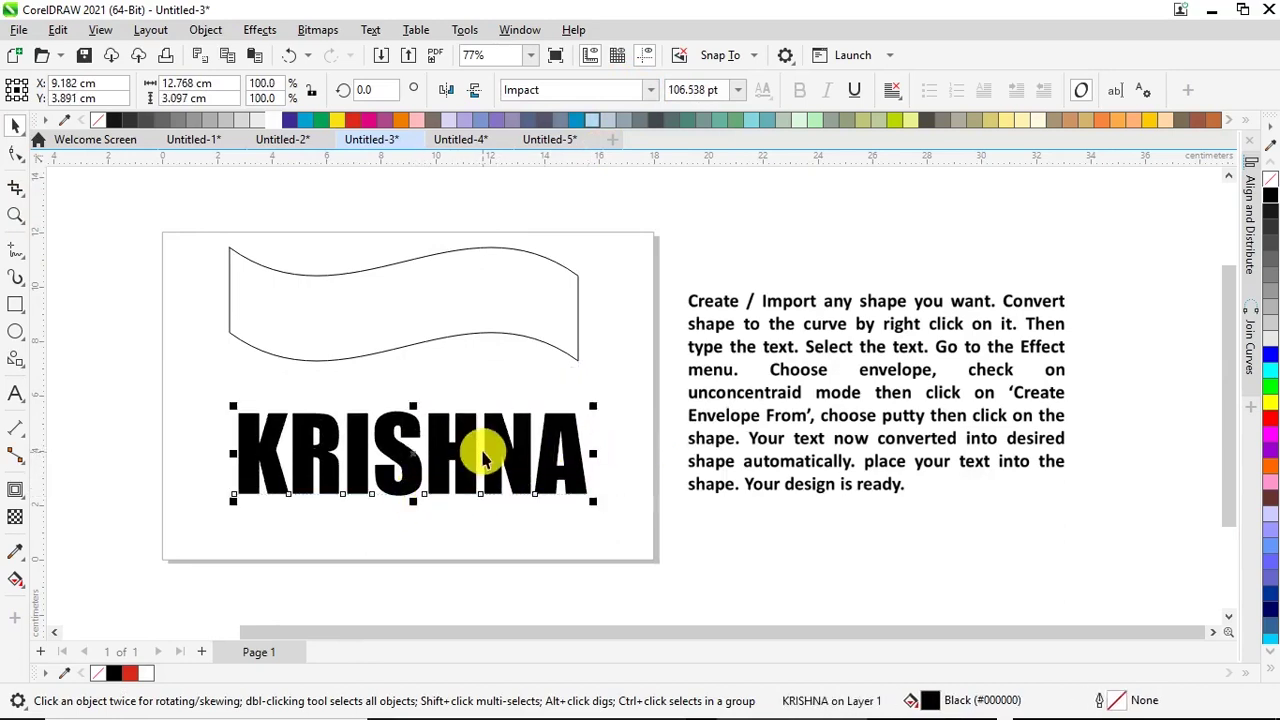
Step: Apply an unconstrained Putty envelope to the KRISHNA text, created from the wavy banner shape
left_click(259, 29)
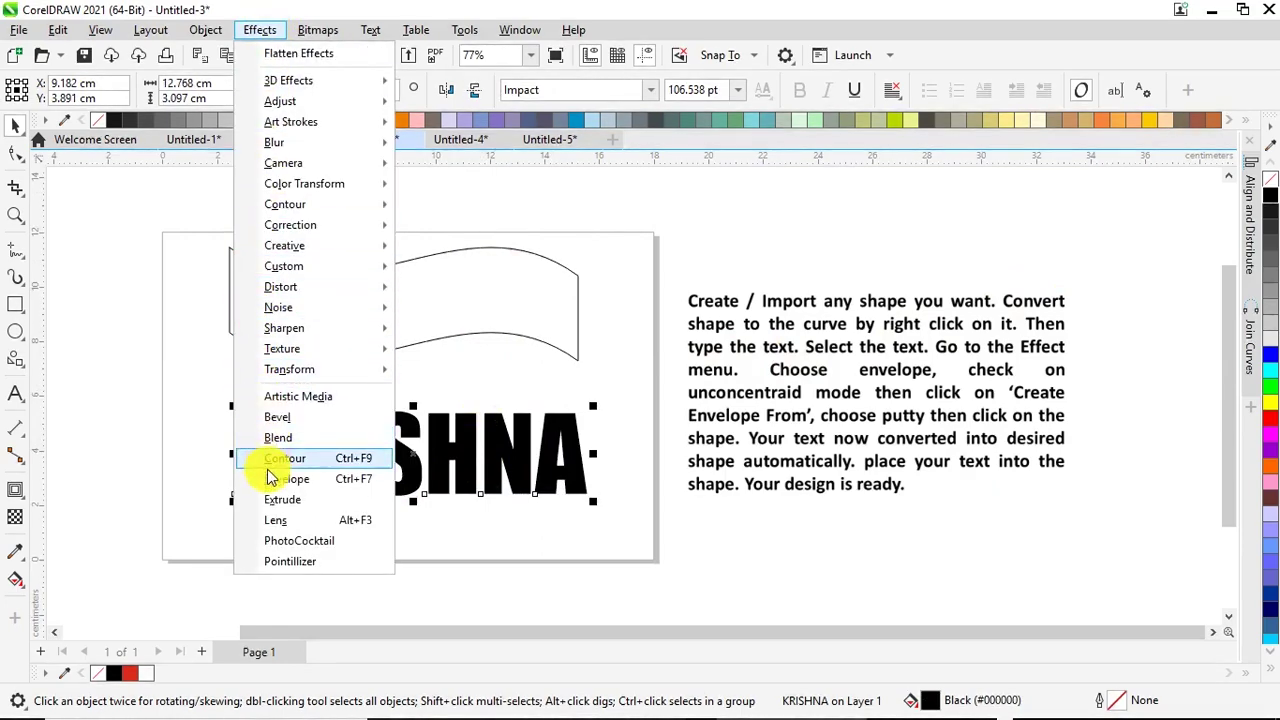
left_click(268, 479)
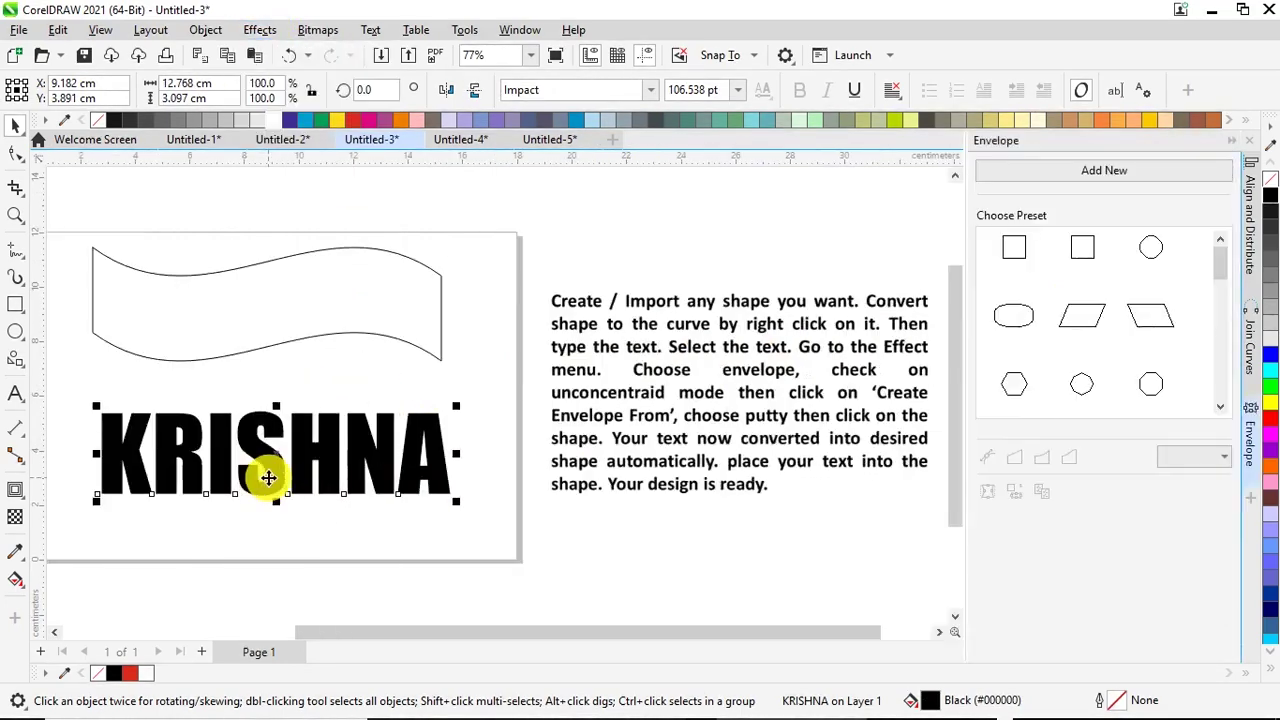
left_click(988, 457)
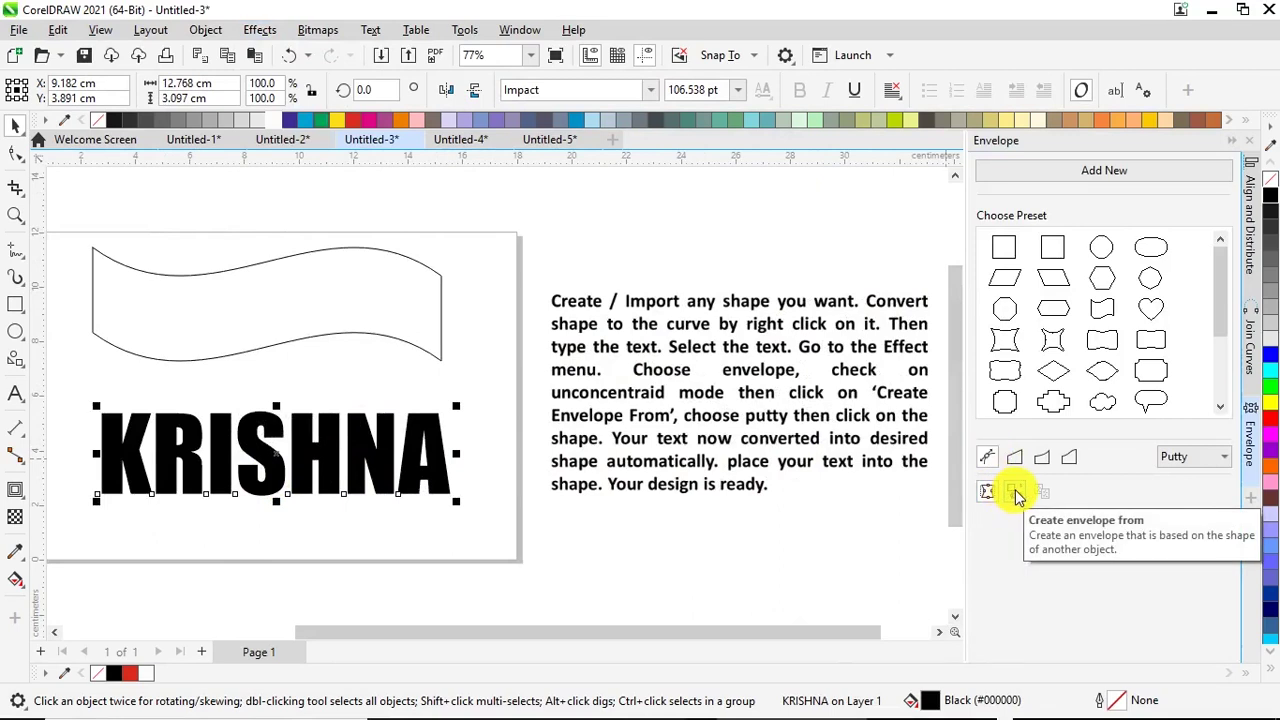
left_click(1015, 493)
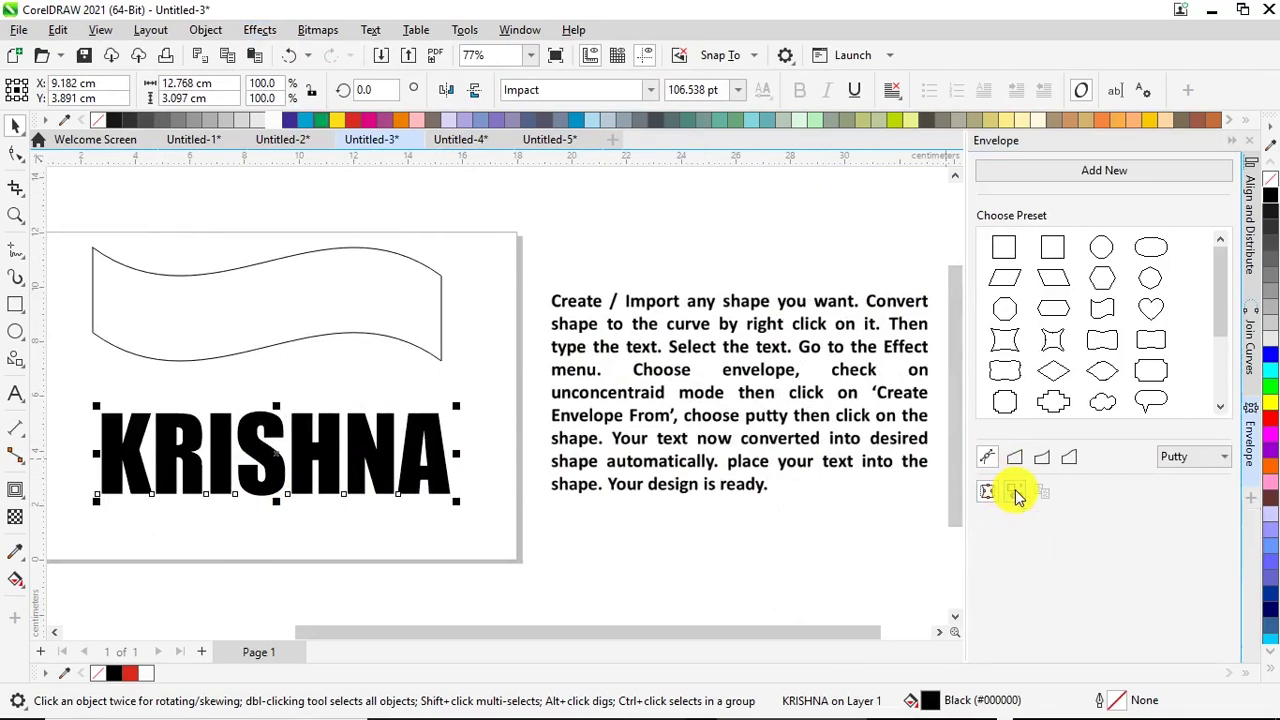
left_click(280, 328)
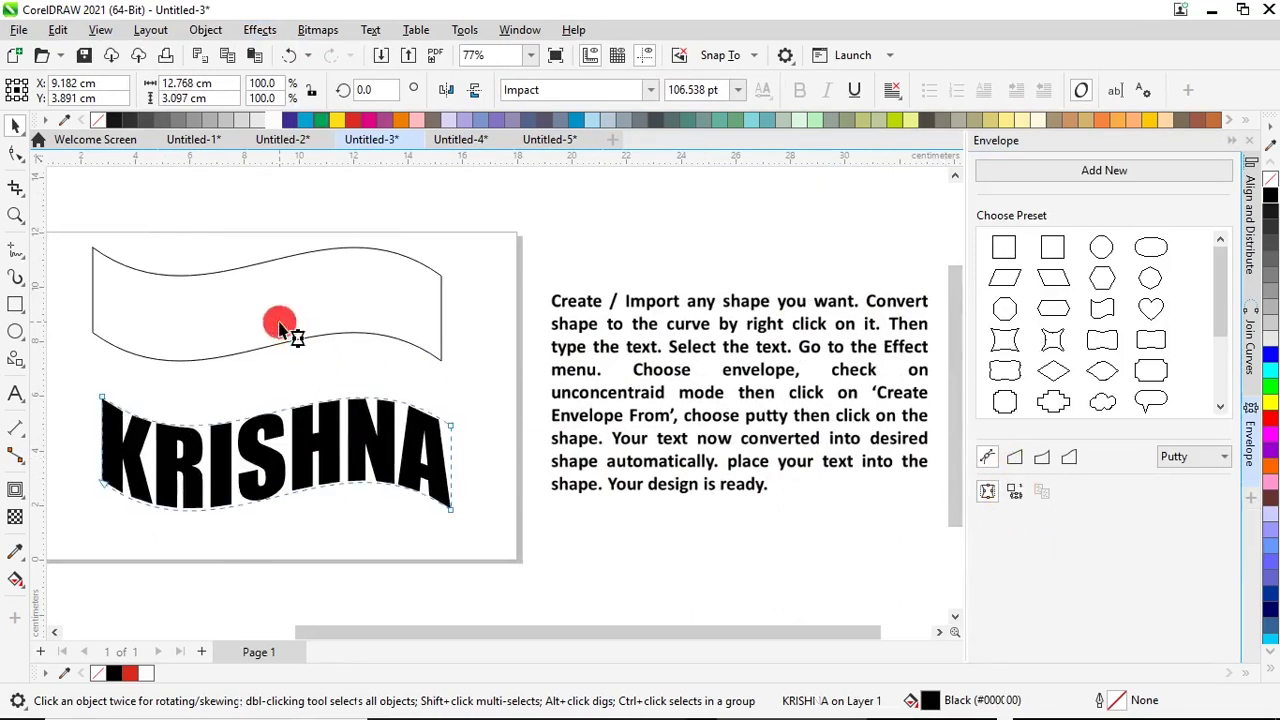
left_click(1249, 140)
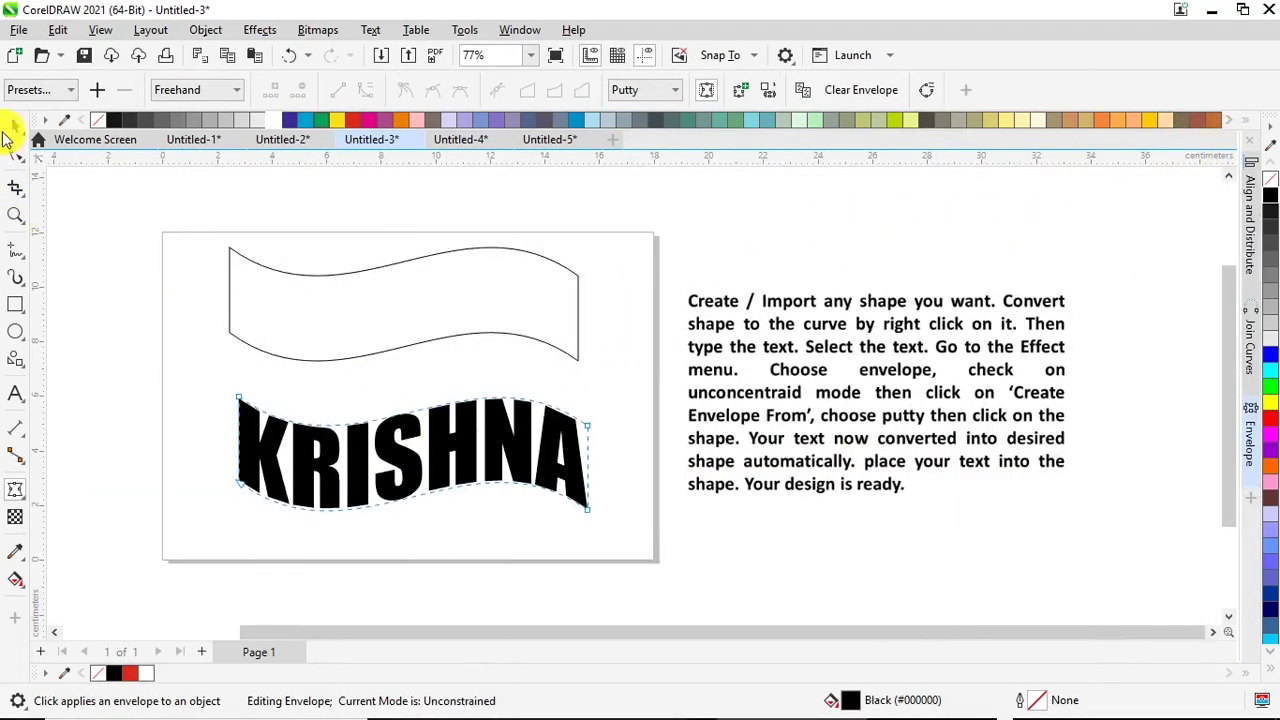
Step: Move the warped KRISHNA text into the wavy banner and nudge it up and left to fit inside the outline
left_click(14, 127)
left_click_drag(400, 450, 381, 300)
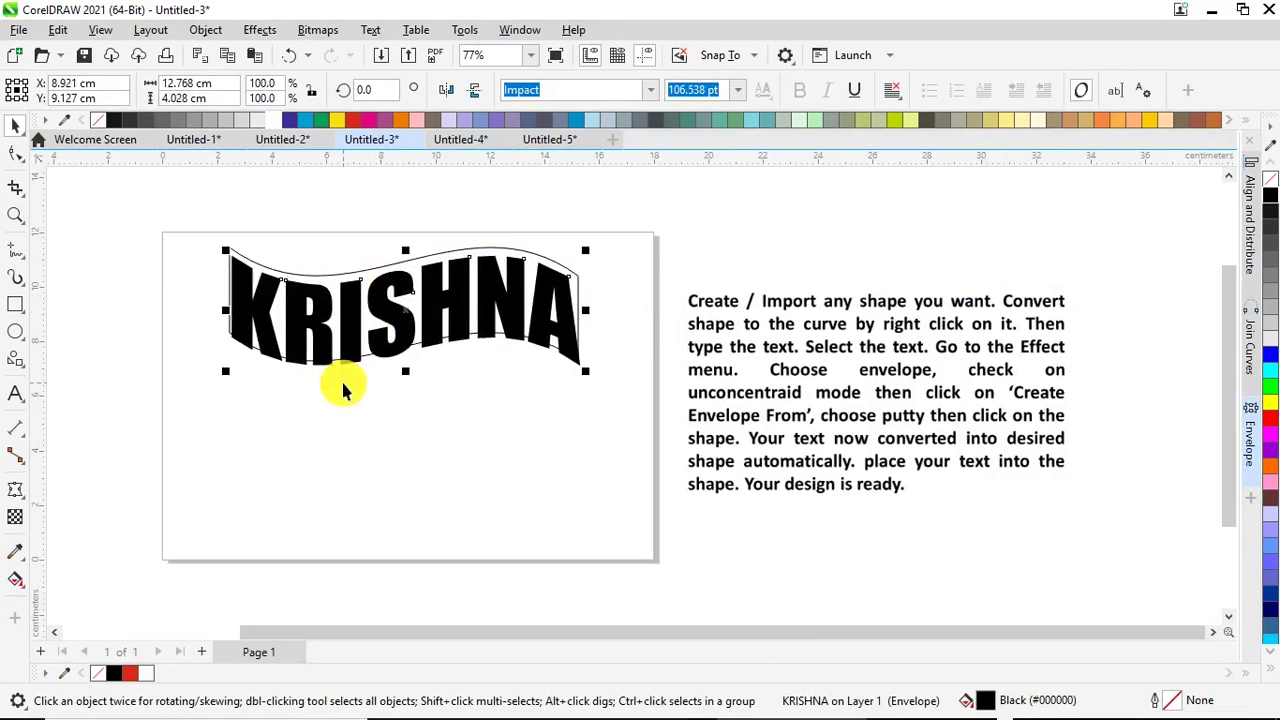
key("Up")
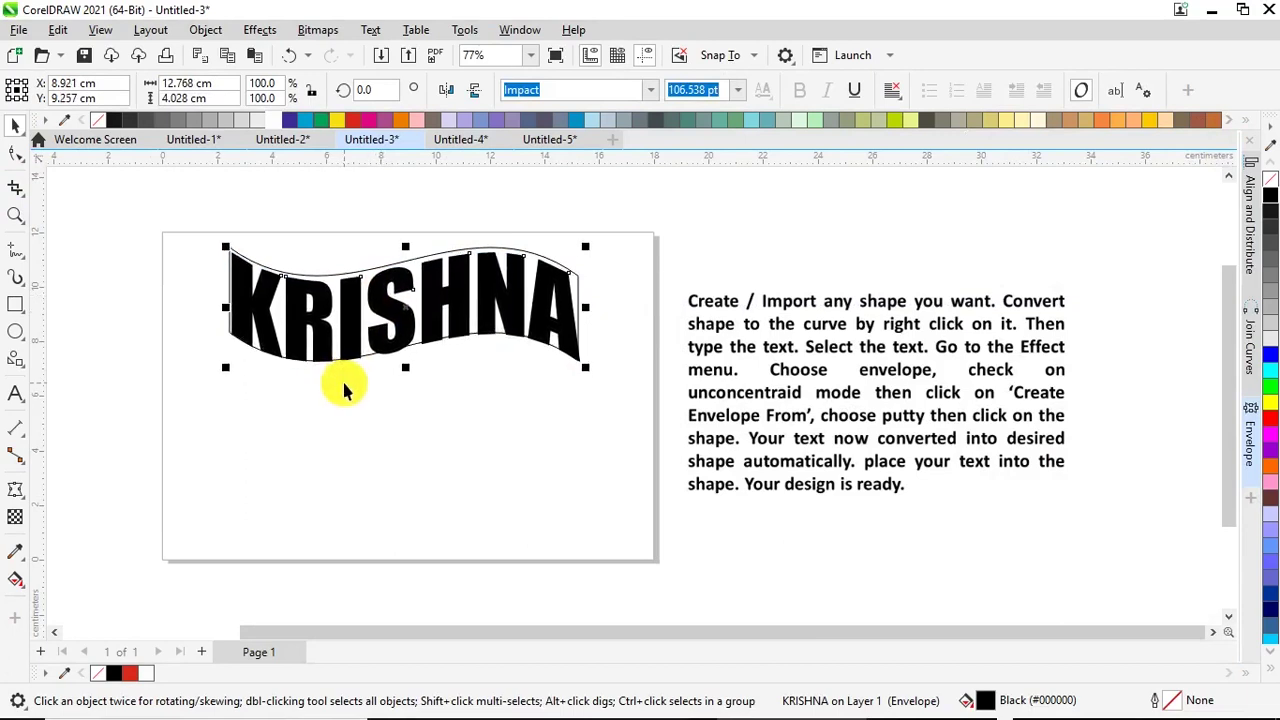
key("Up")
key("Left")
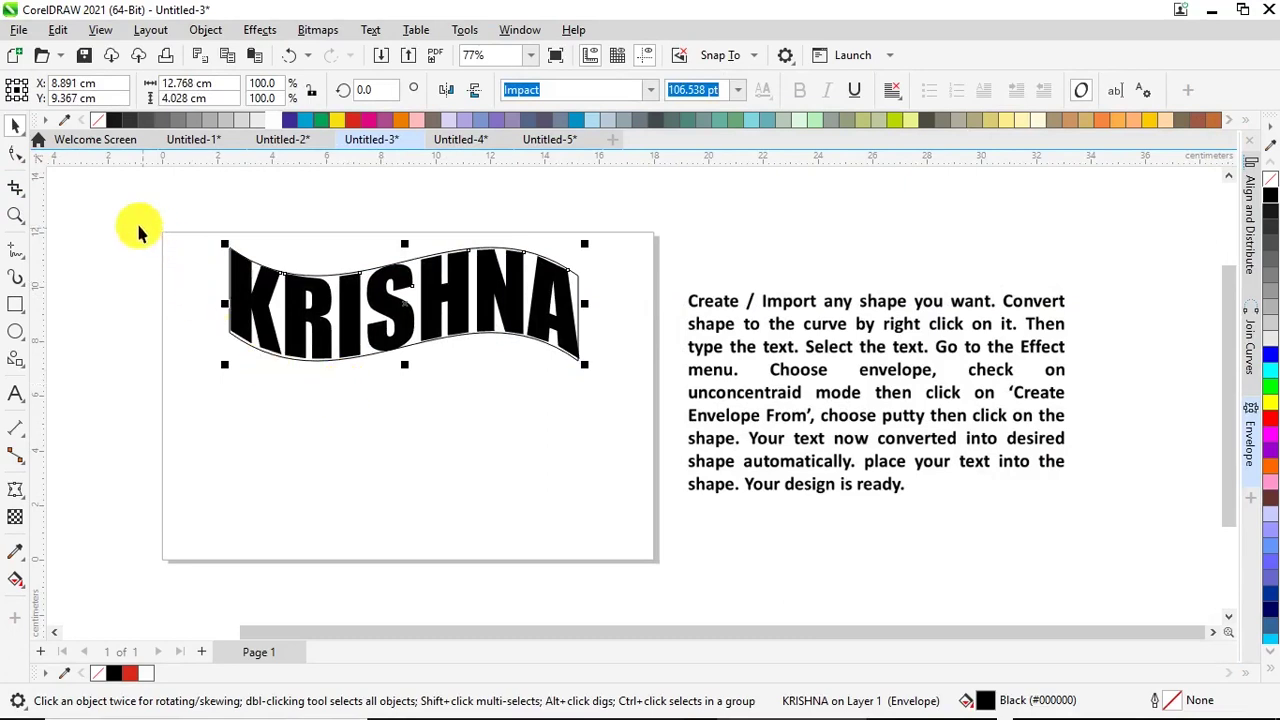
left_click(15, 126)
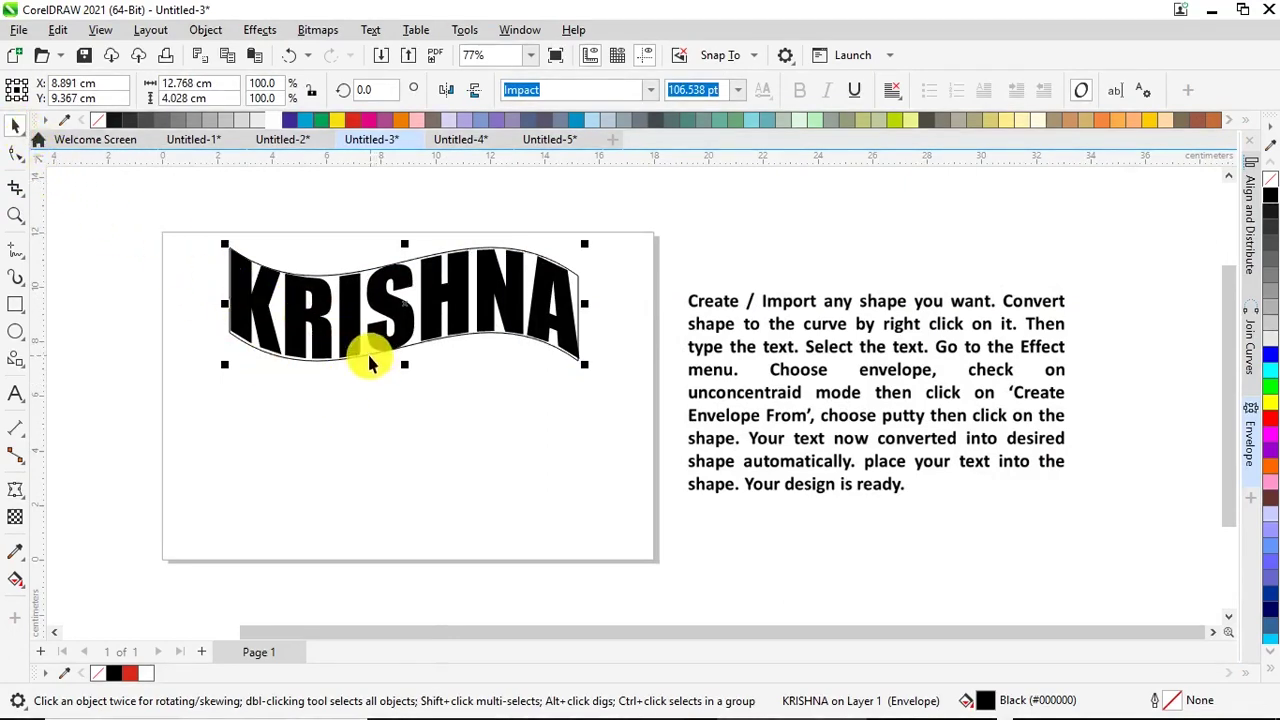
left_click(375, 378)
left_click(366, 356)
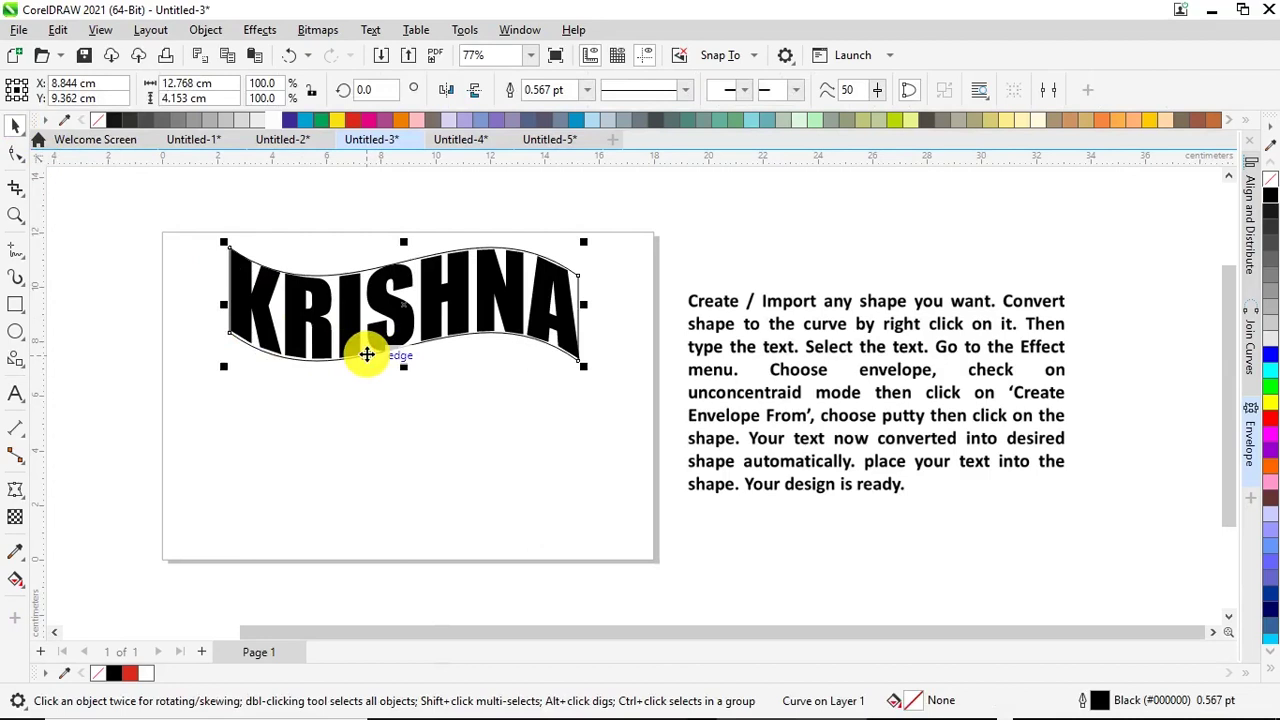
left_click(367, 354)
double_click(396, 314)
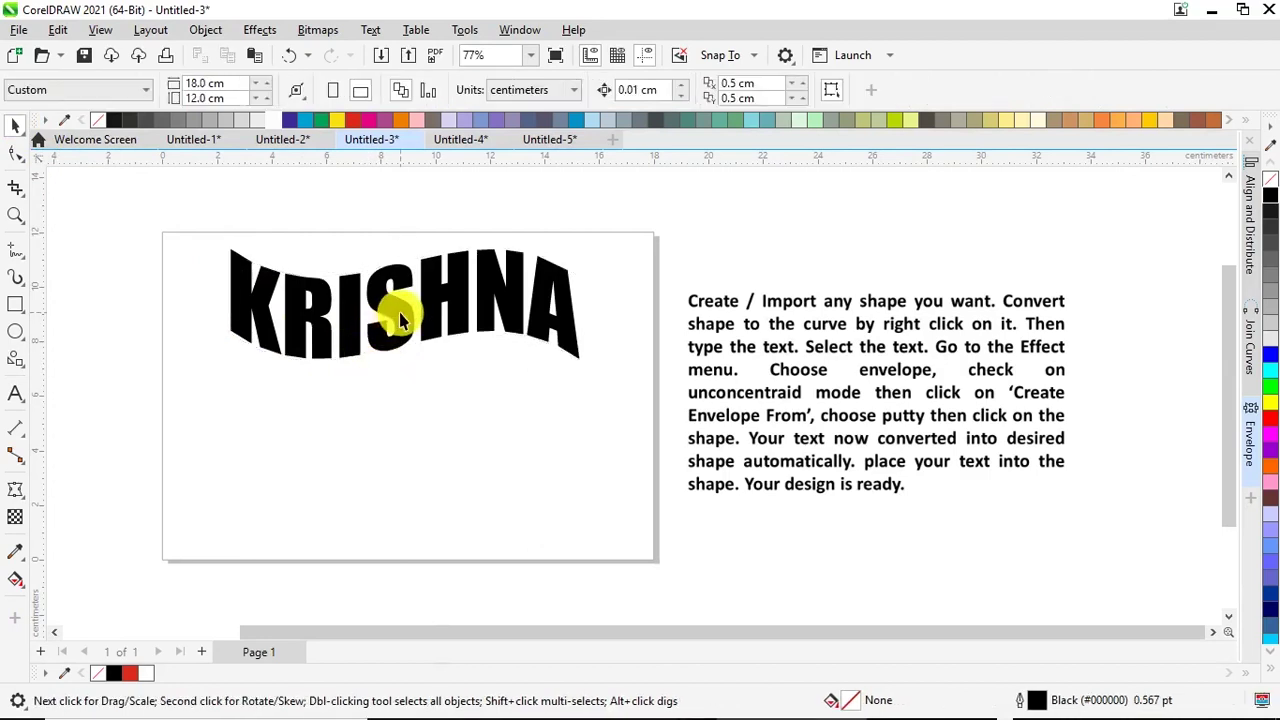
left_click(390, 394)
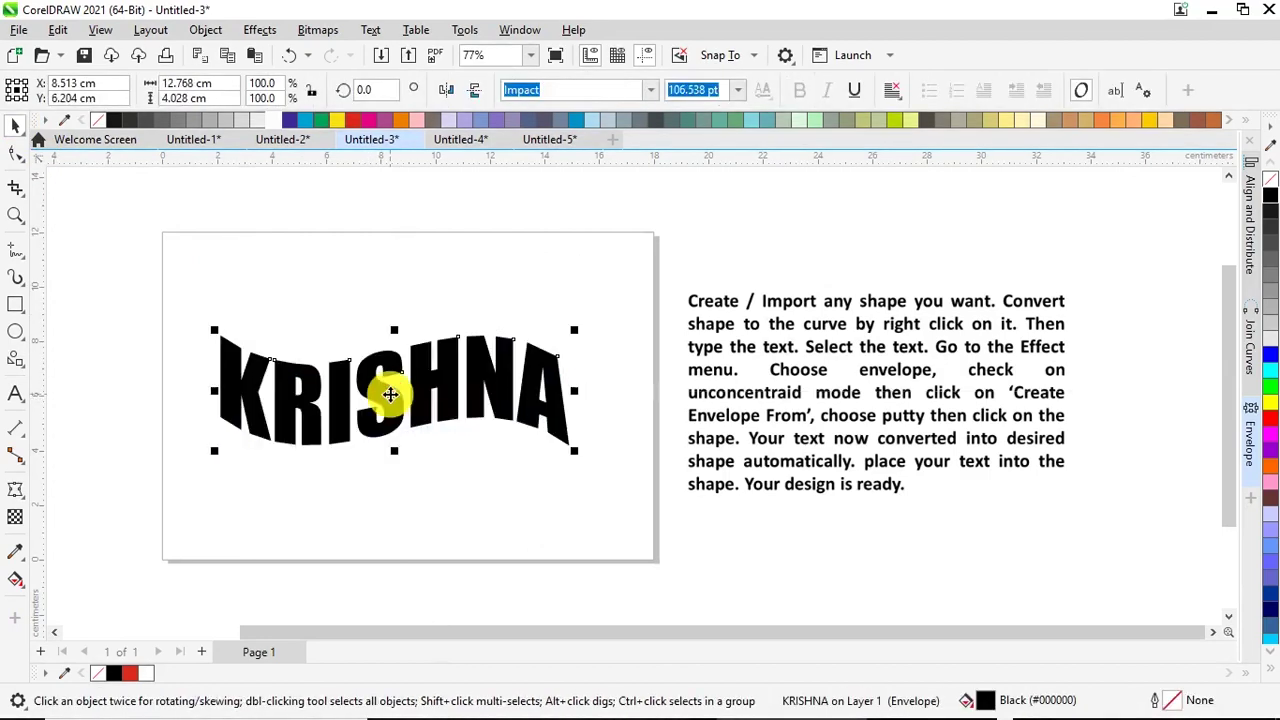
left_click_drag(390, 394, 400, 307)
Step: Add a single-step outside contour with an offset of about 0.38 cm to the wavy banner and break the contour apart
left_click(390, 364)
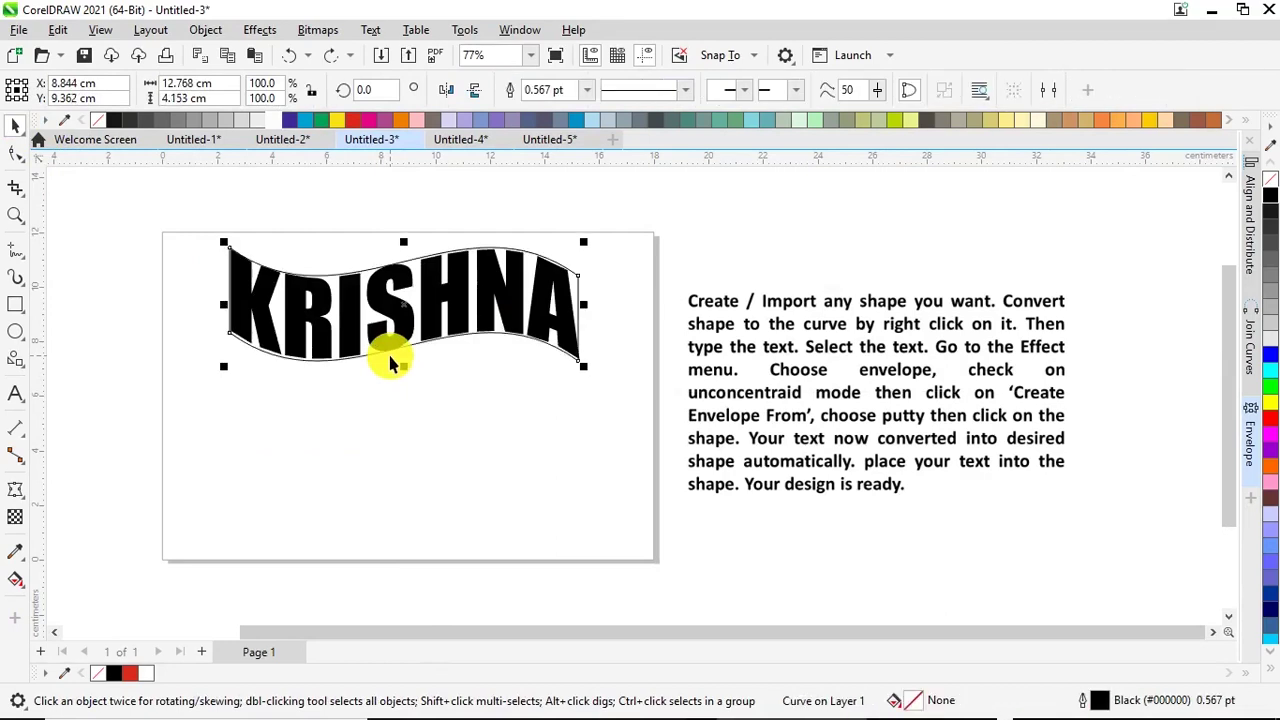
left_click(18, 497)
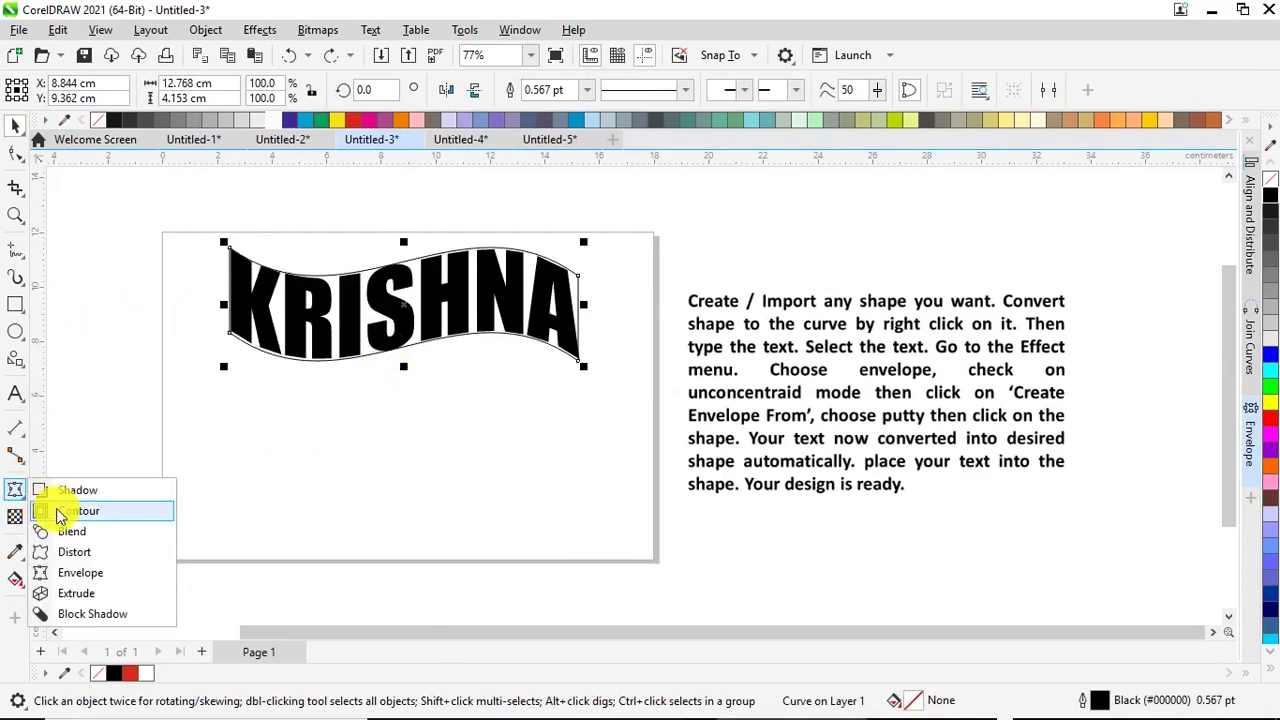
left_click(40, 512)
left_click_drag(578, 278, 590, 270)
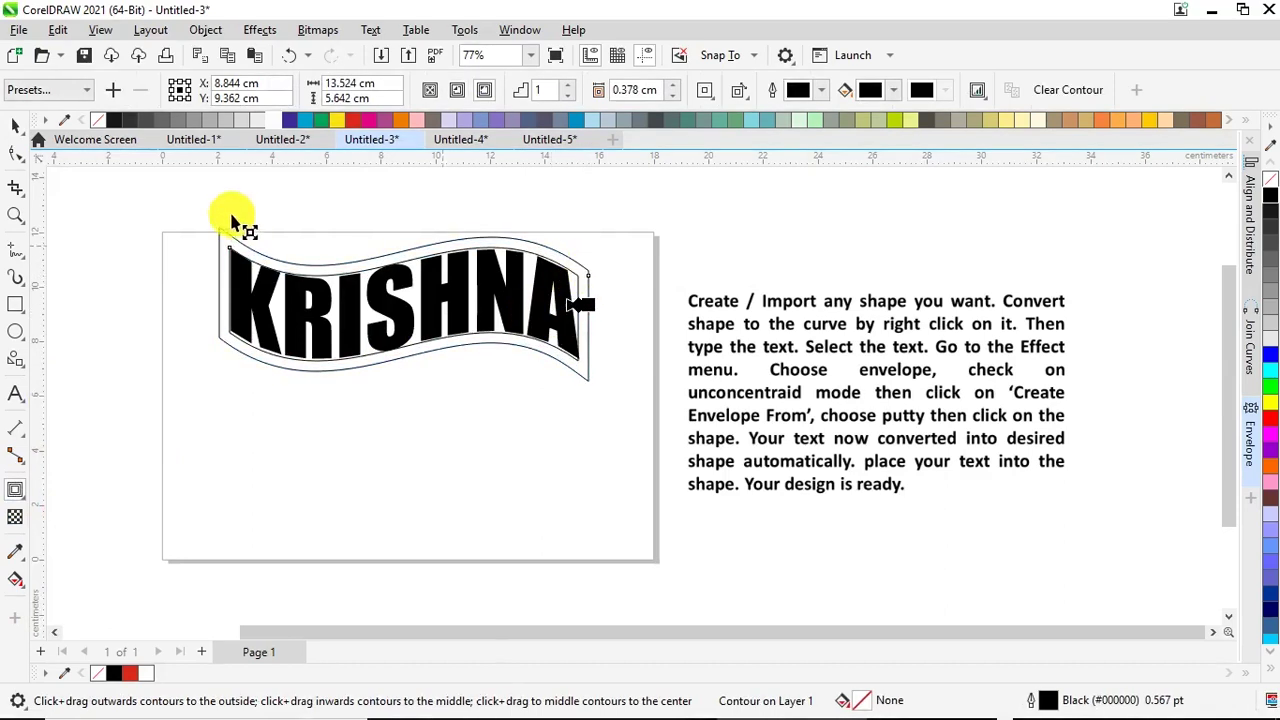
left_click(14, 128)
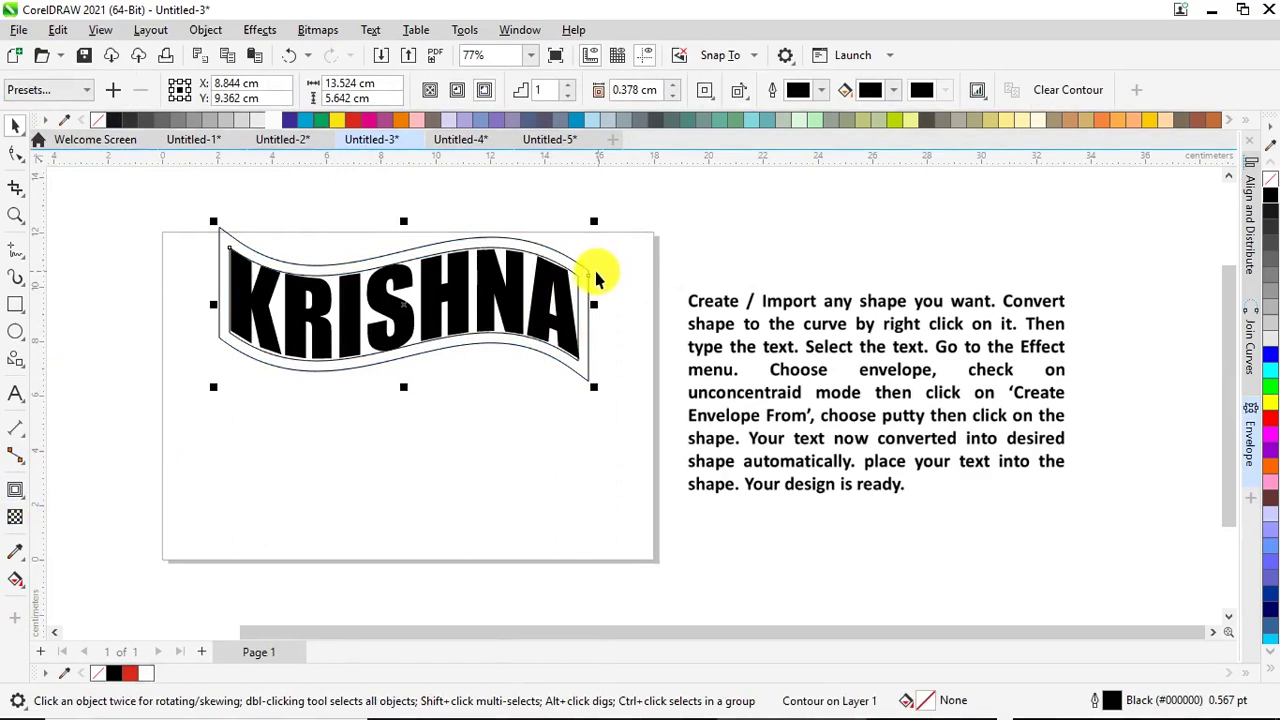
right_click(586, 270)
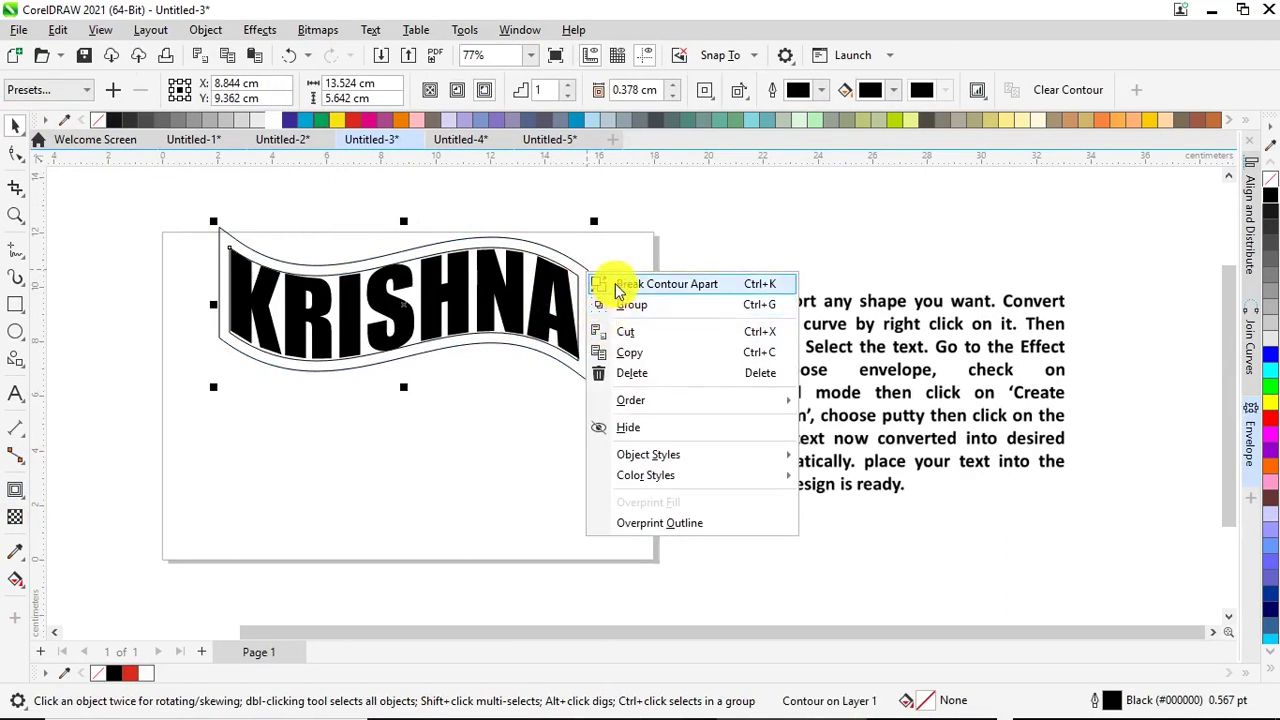
left_click(612, 283)
left_click(561, 404)
left_click(574, 357)
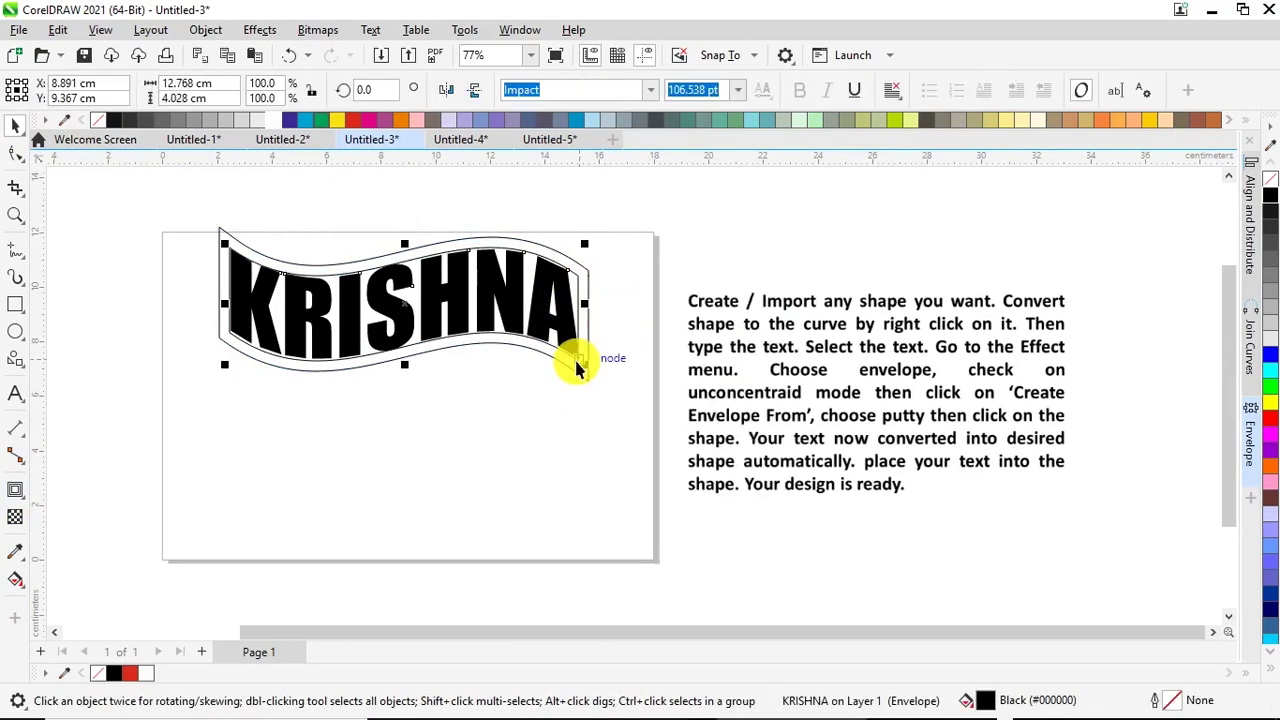
key("Delete")
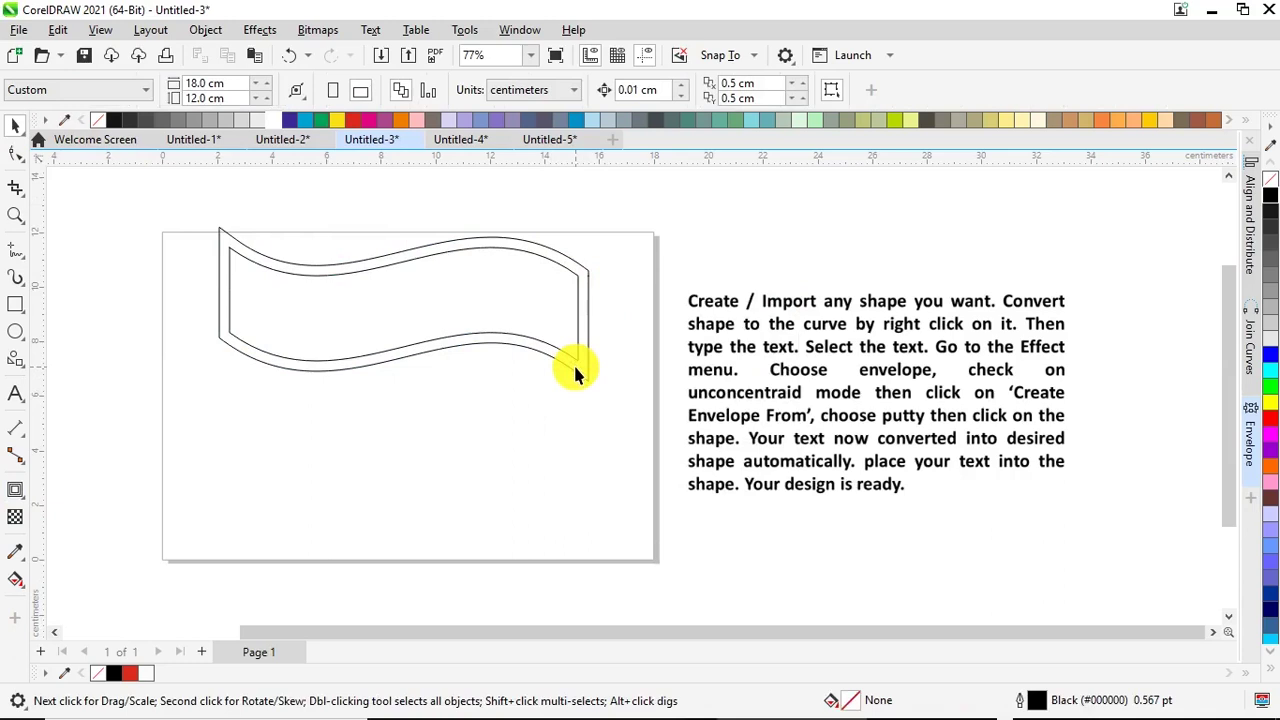
key("ctrl+z")
left_click(570, 388)
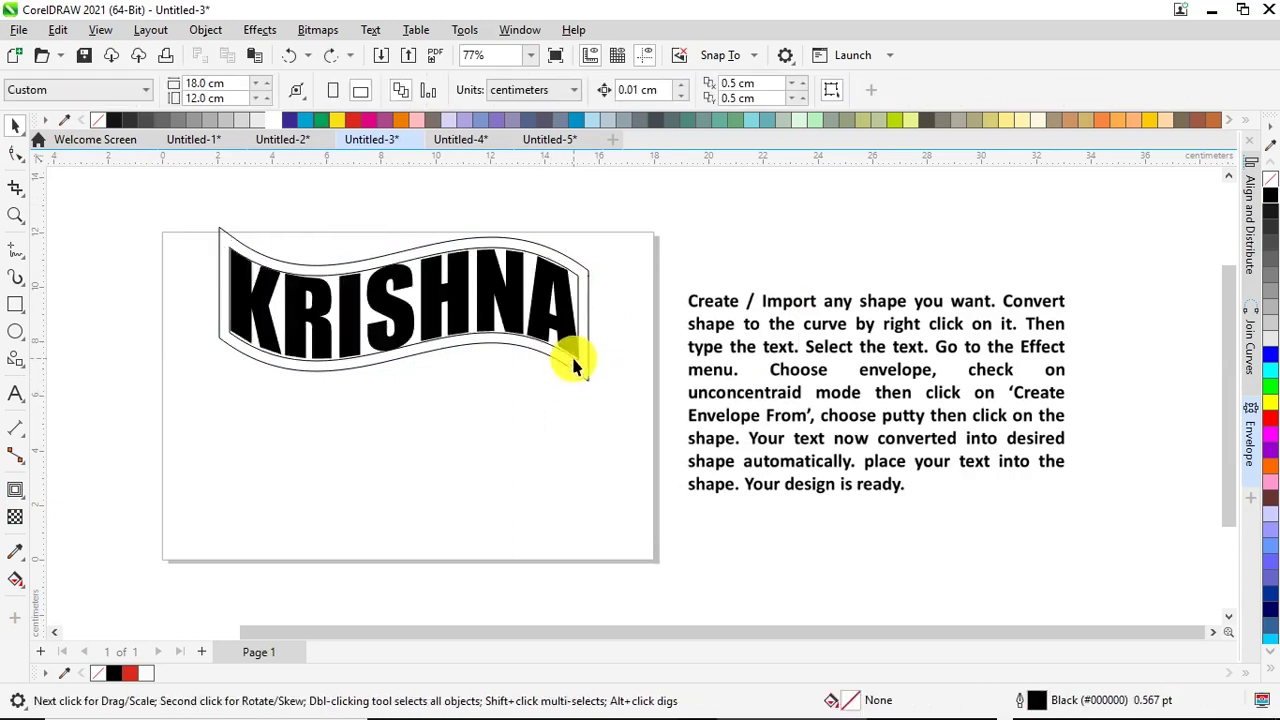
left_click(575, 358)
key("Delete")
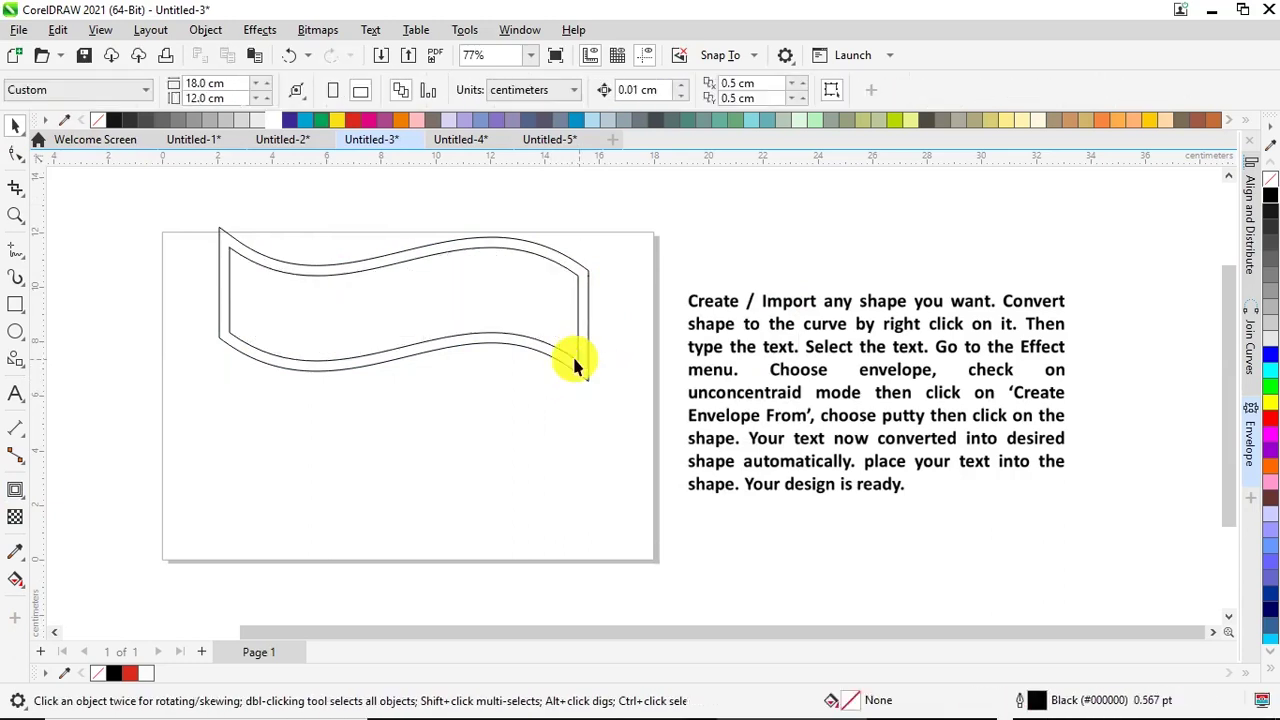
key("ctrl+z")
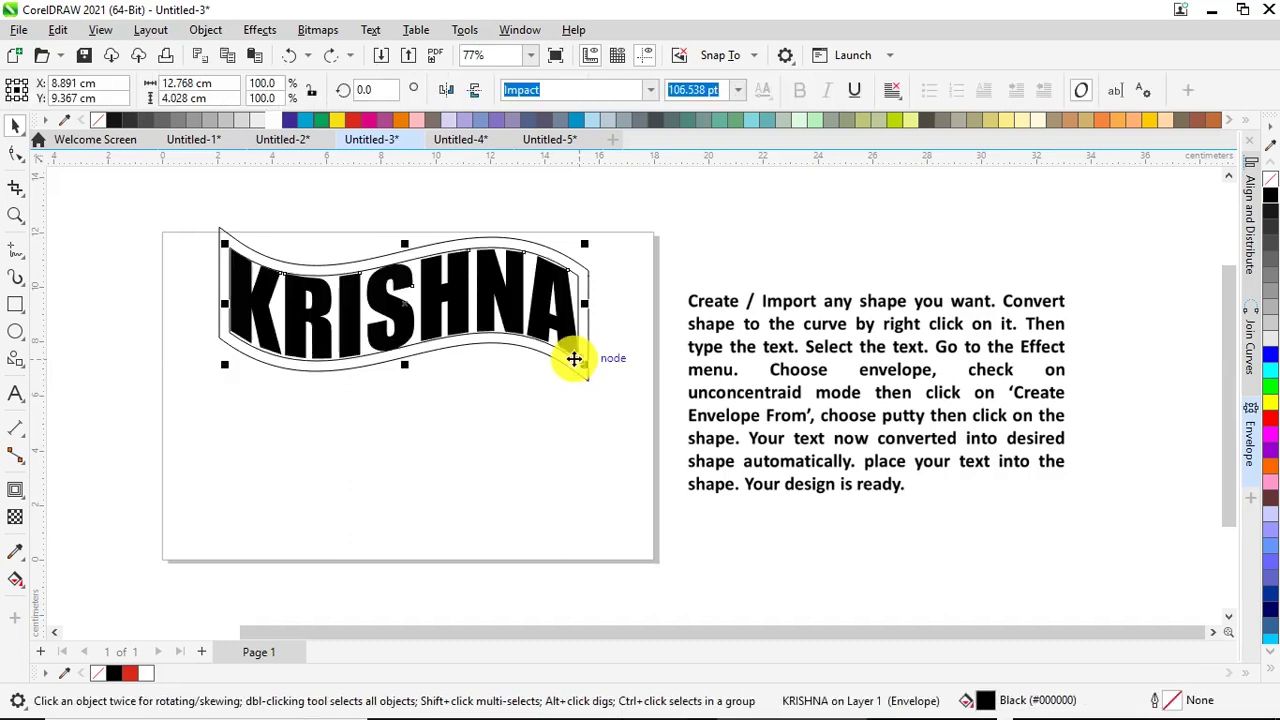
Step: Delete the inner wavy outline around the KRISHNA text, keeping the outer contour
left_click(592, 287)
left_click(579, 278)
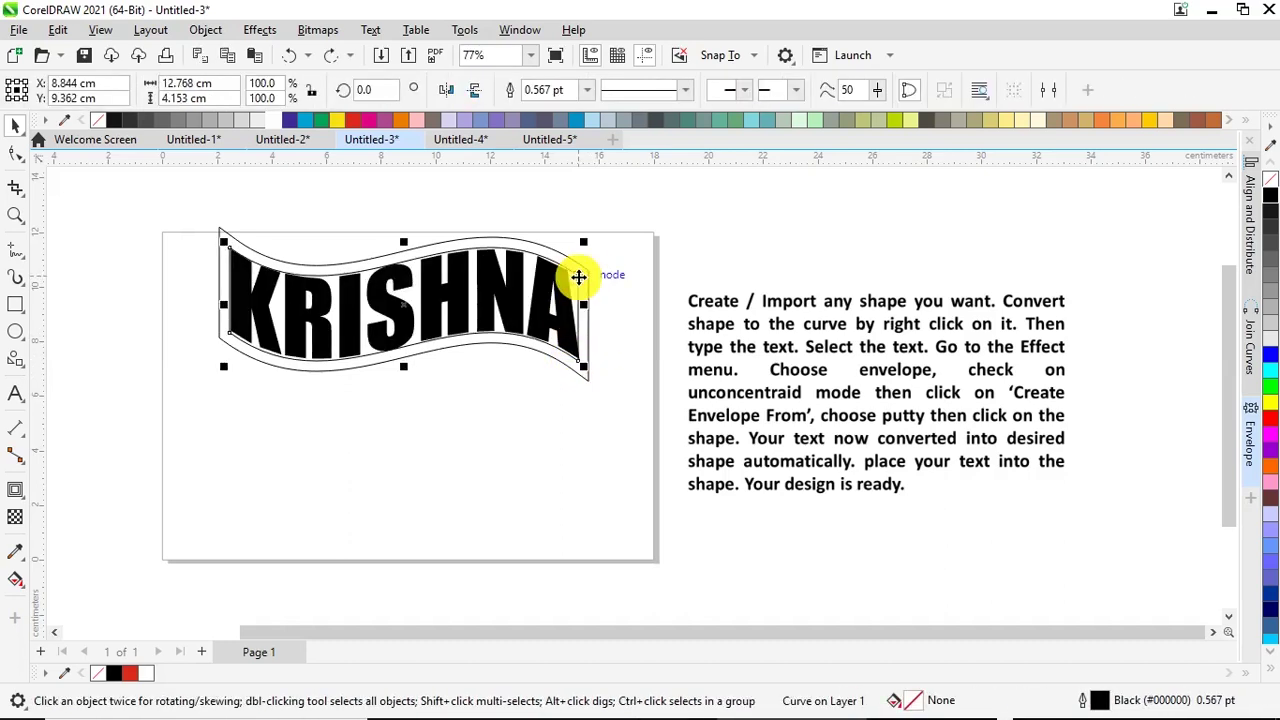
left_click(581, 286)
Step: Fill the outer wavy banner with red and the KRISHNA text with white
left_click(579, 284)
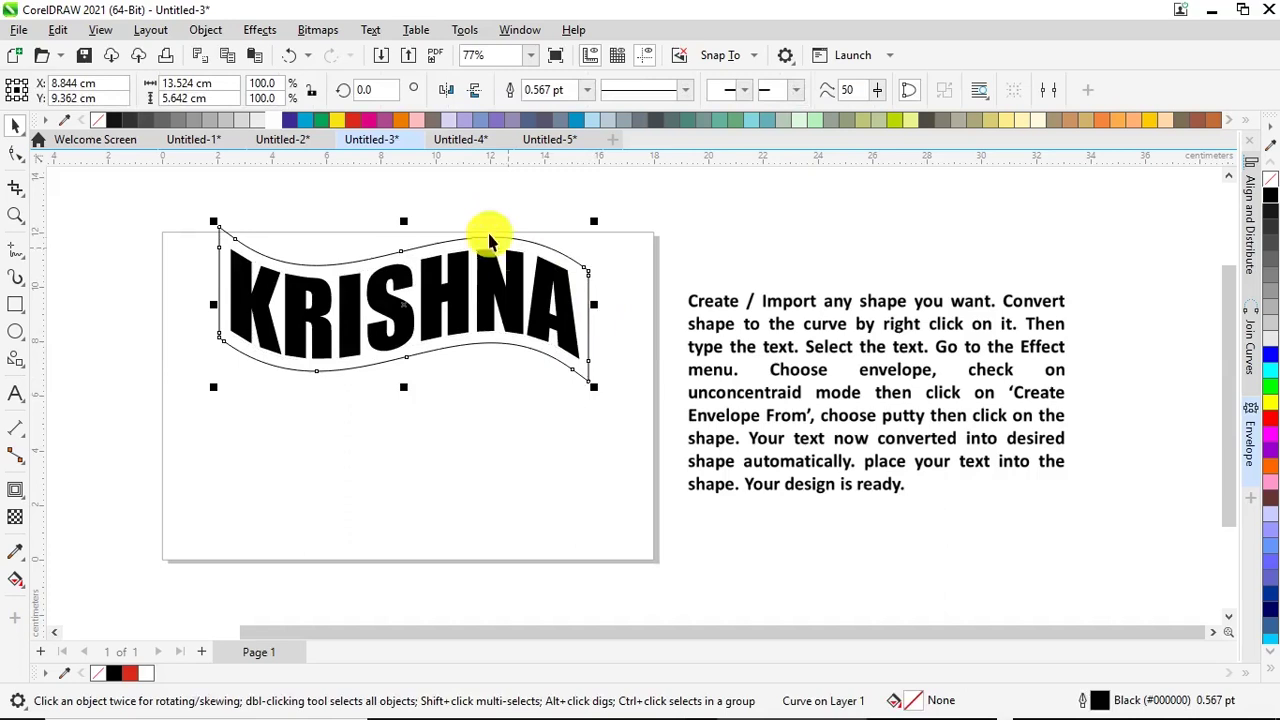
left_click(352, 121)
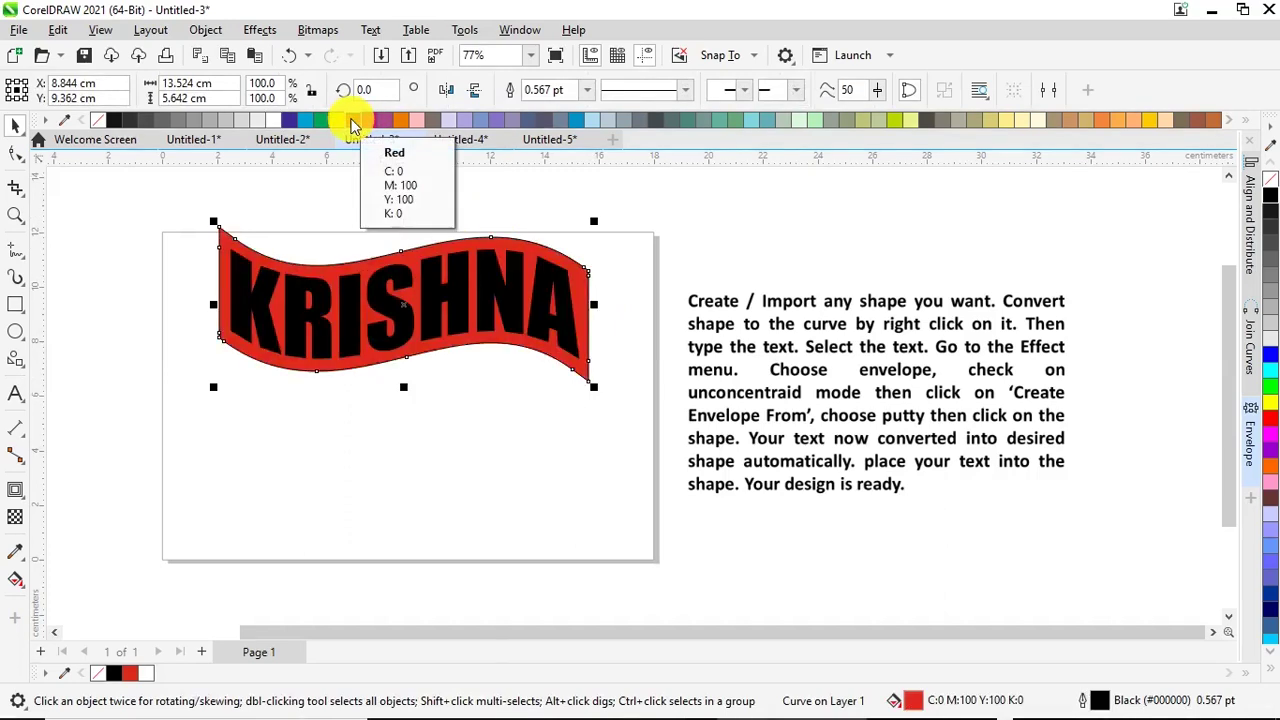
left_click(349, 291)
left_click(278, 121)
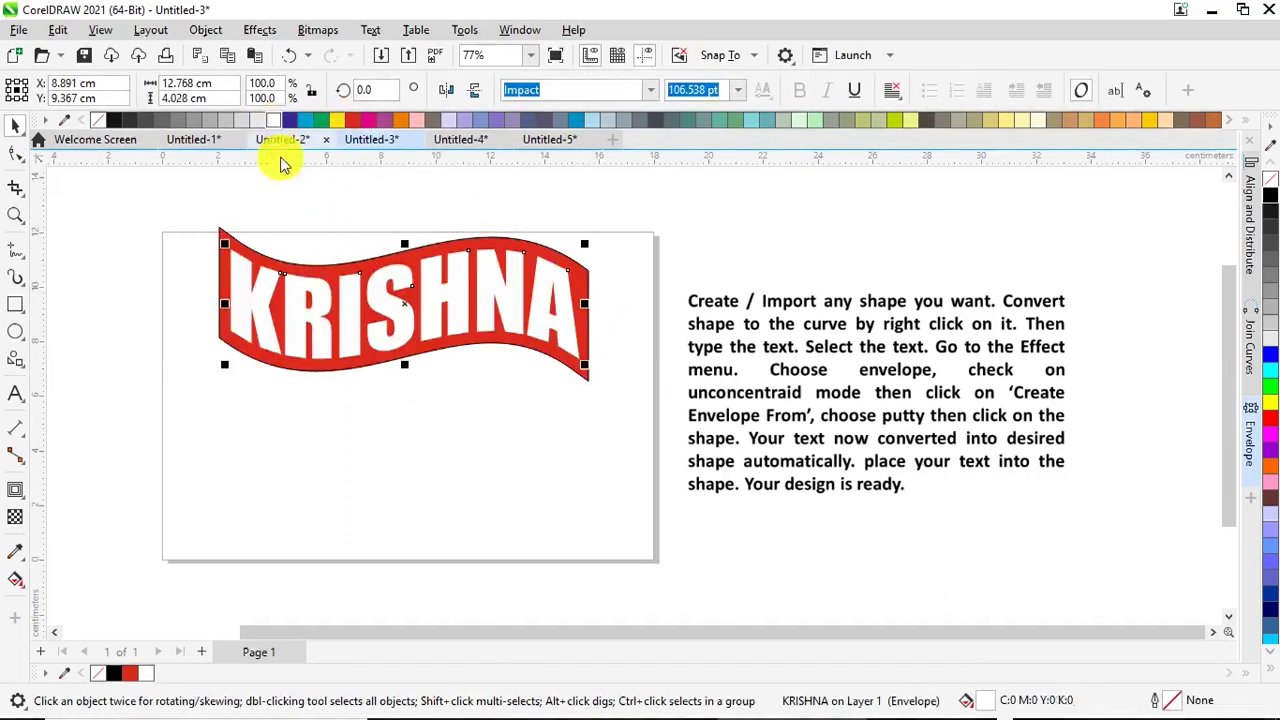
Step: Move the banner and the KRISHNA text together down to the middle of the page
left_click_drag(185, 200, 598, 438)
left_click_drag(466, 294, 478, 380)
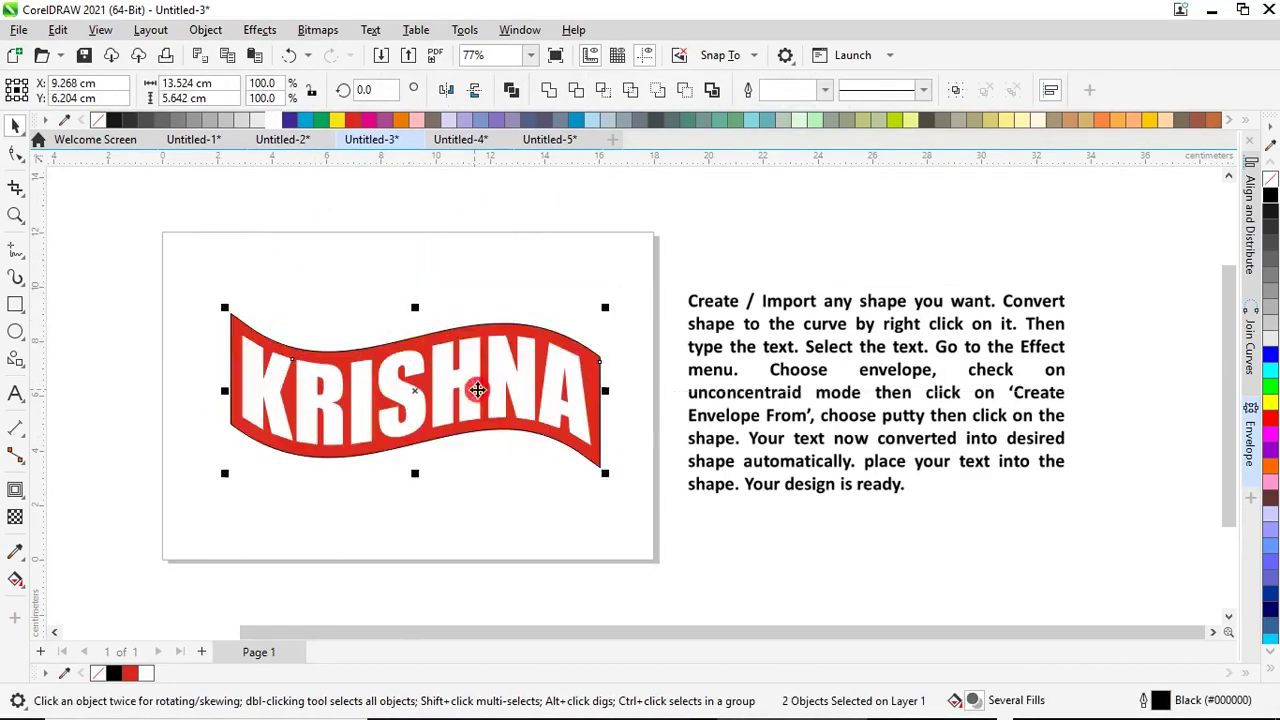
left_click(452, 255)
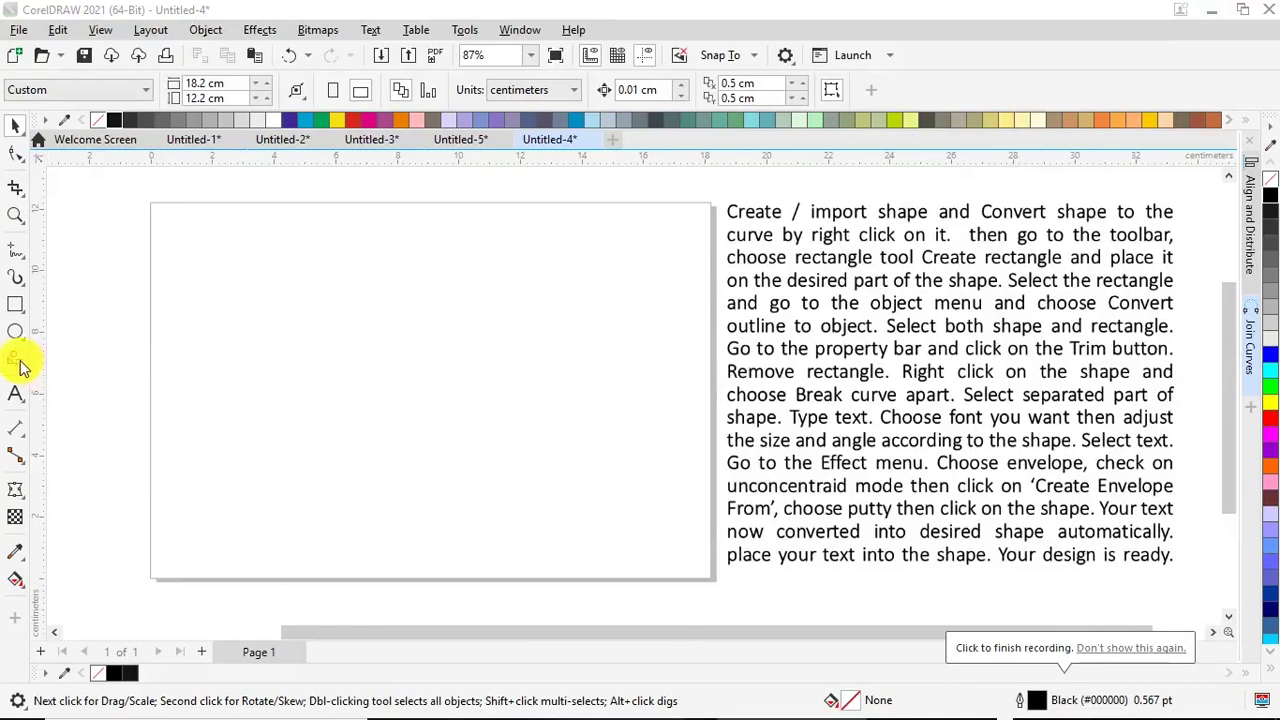
Step: Draw a heart common shape about 10 cm wide and 9.6 cm high on the page and fill it with black
left_click(15, 358)
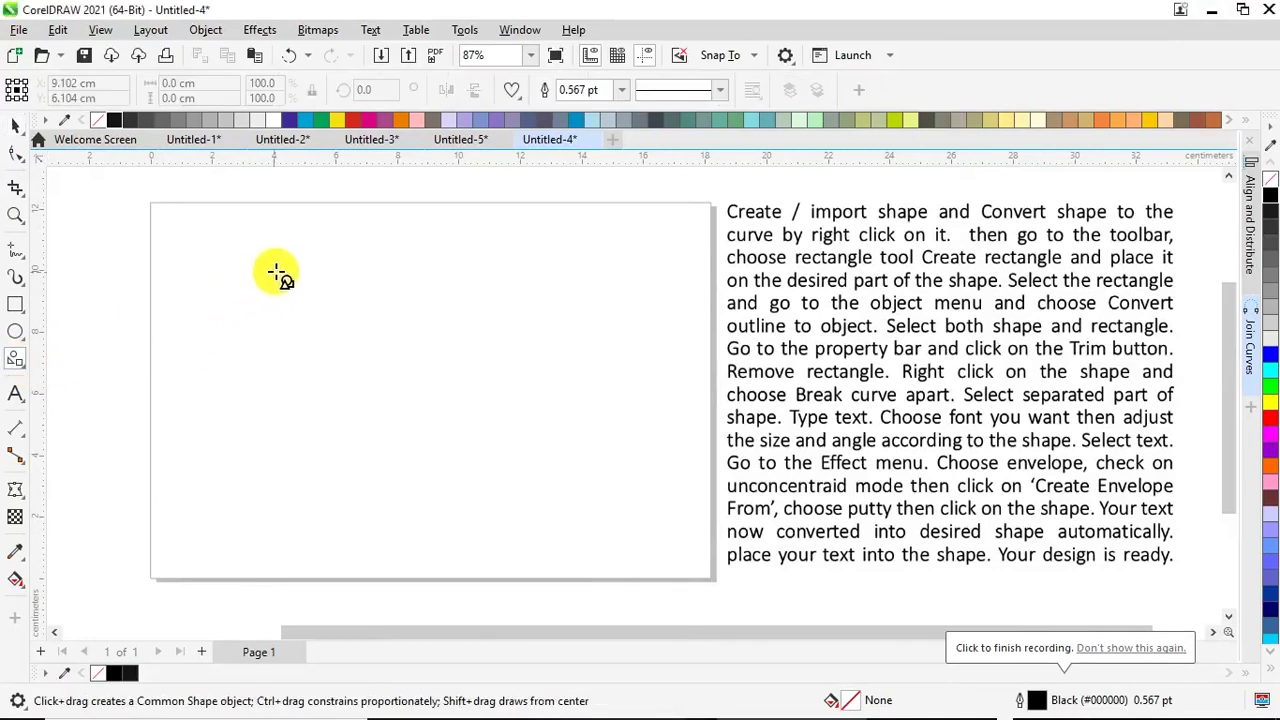
left_click_drag(297, 250, 608, 546)
left_click(1268, 200)
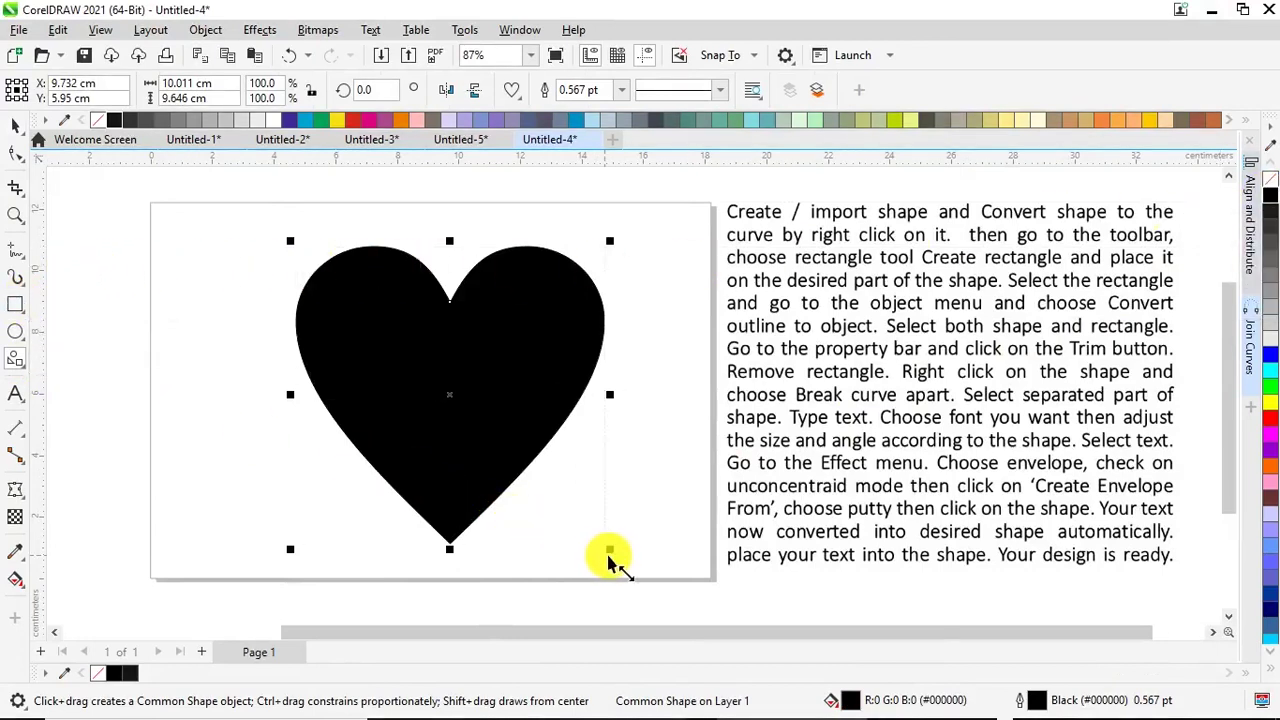
Step: Scale the black heart down to about 8 cm wide and shift it slightly right on the page
left_click_drag(612, 556, 549, 490)
left_click(15, 126)
left_click_drag(369, 360, 437, 371)
Step: Draw a horizontal rectangle about 12.3 by 3.5 cm across the middle of the heart
left_click(15, 305)
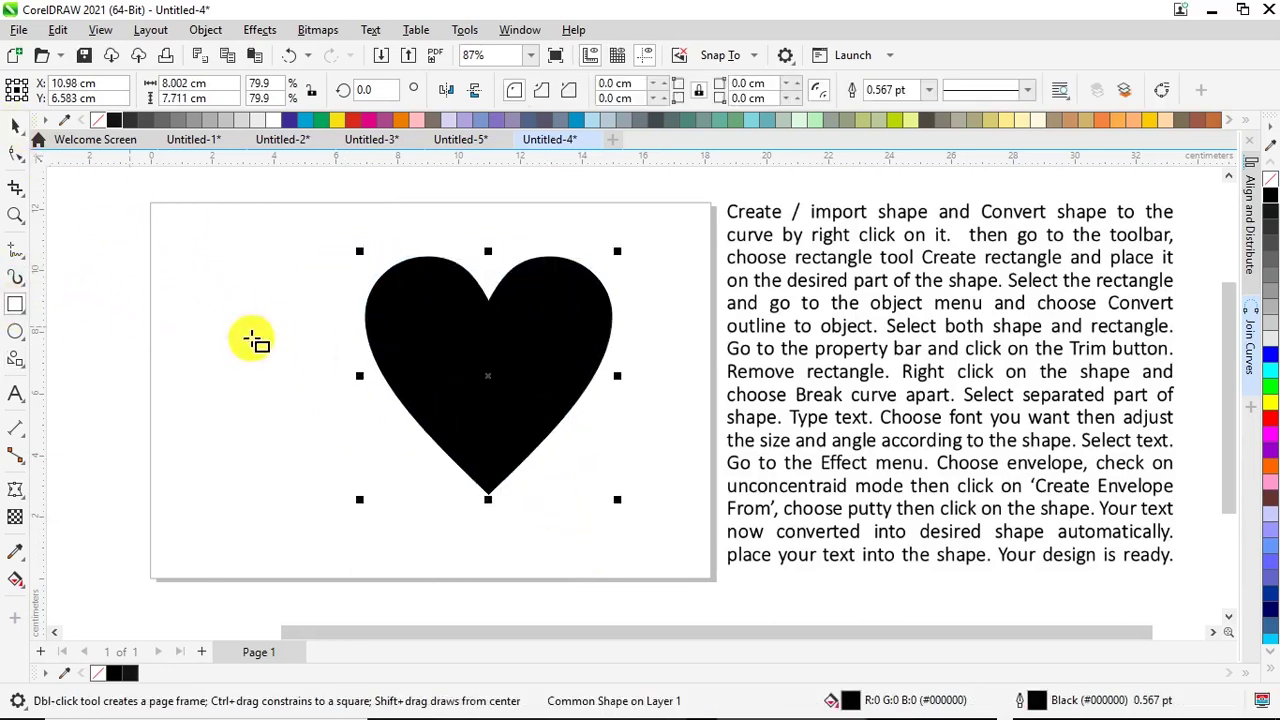
mouse_move(295, 326)
left_mouse_down()
mouse_move(457, 386)
mouse_move(677, 440)
left_mouse_up()
left_click(15, 126)
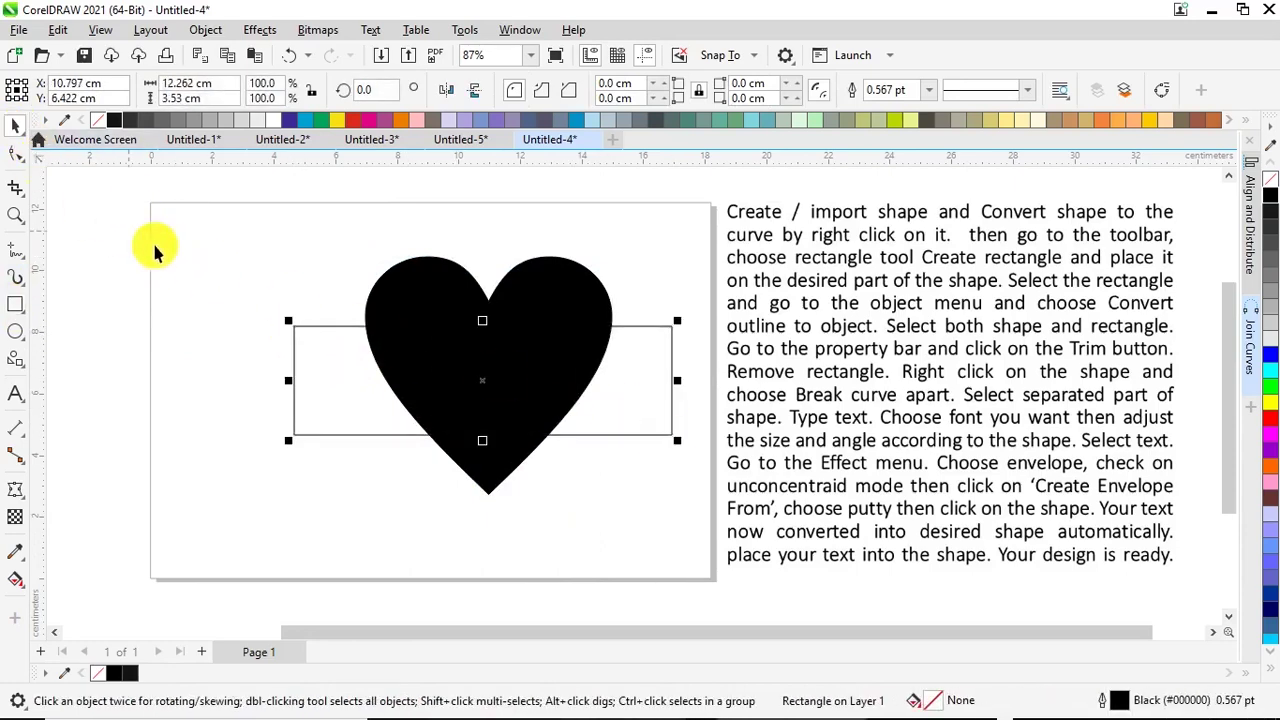
Step: Convert the black heart to curves
left_click(157, 249)
left_click(417, 276)
right_click(420, 278)
left_click(466, 206)
Step: Convert the outline of the rectangle across the heart to an object
left_click(328, 341)
left_click(323, 327)
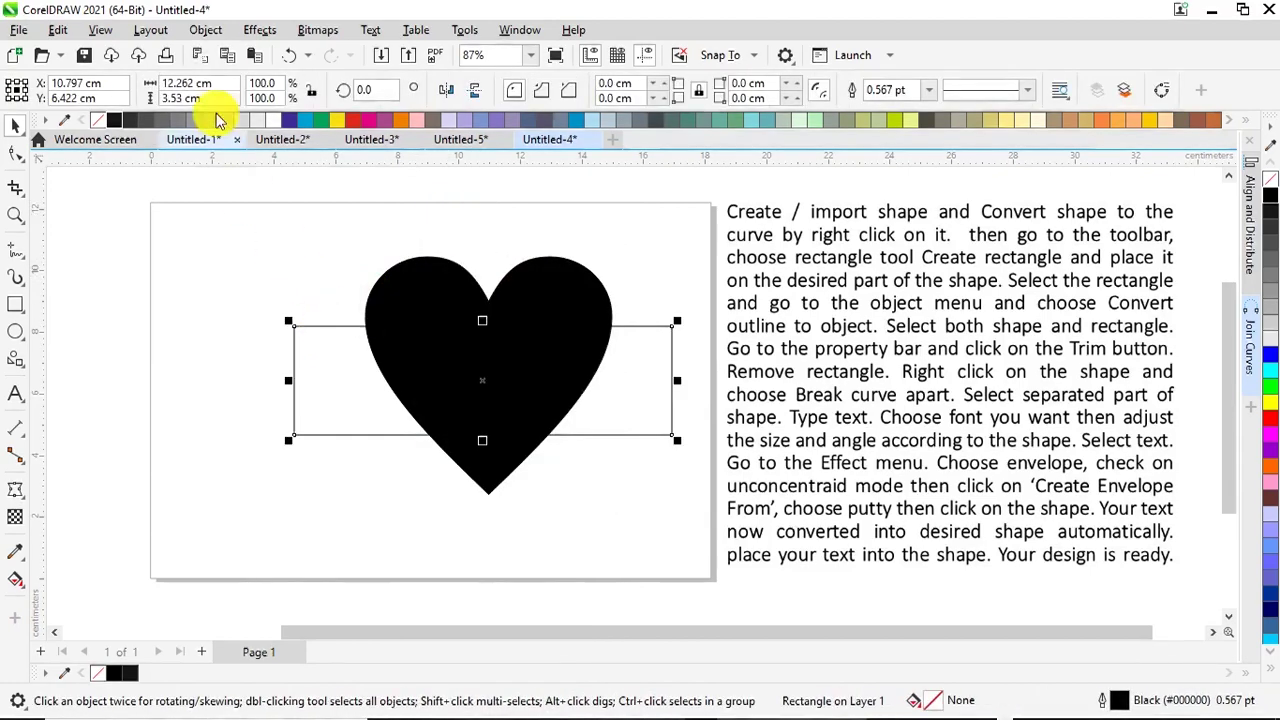
left_click(205, 29)
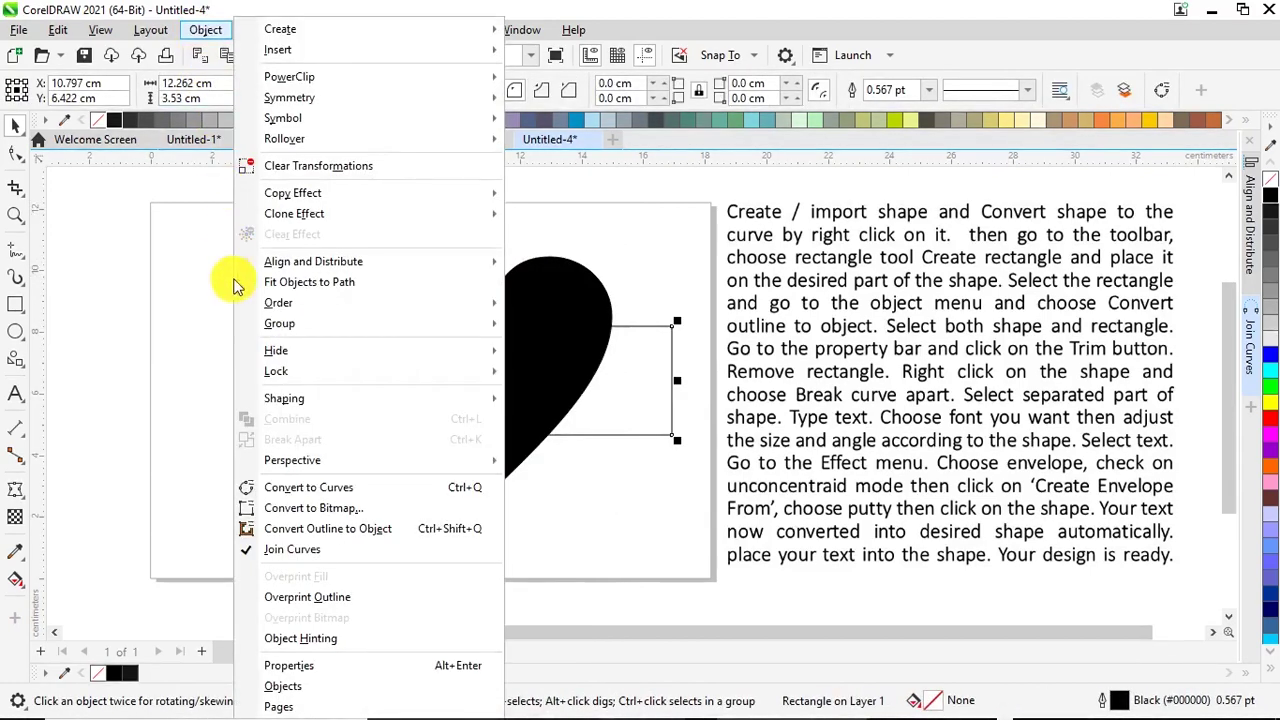
left_click(302, 528)
left_click(259, 467)
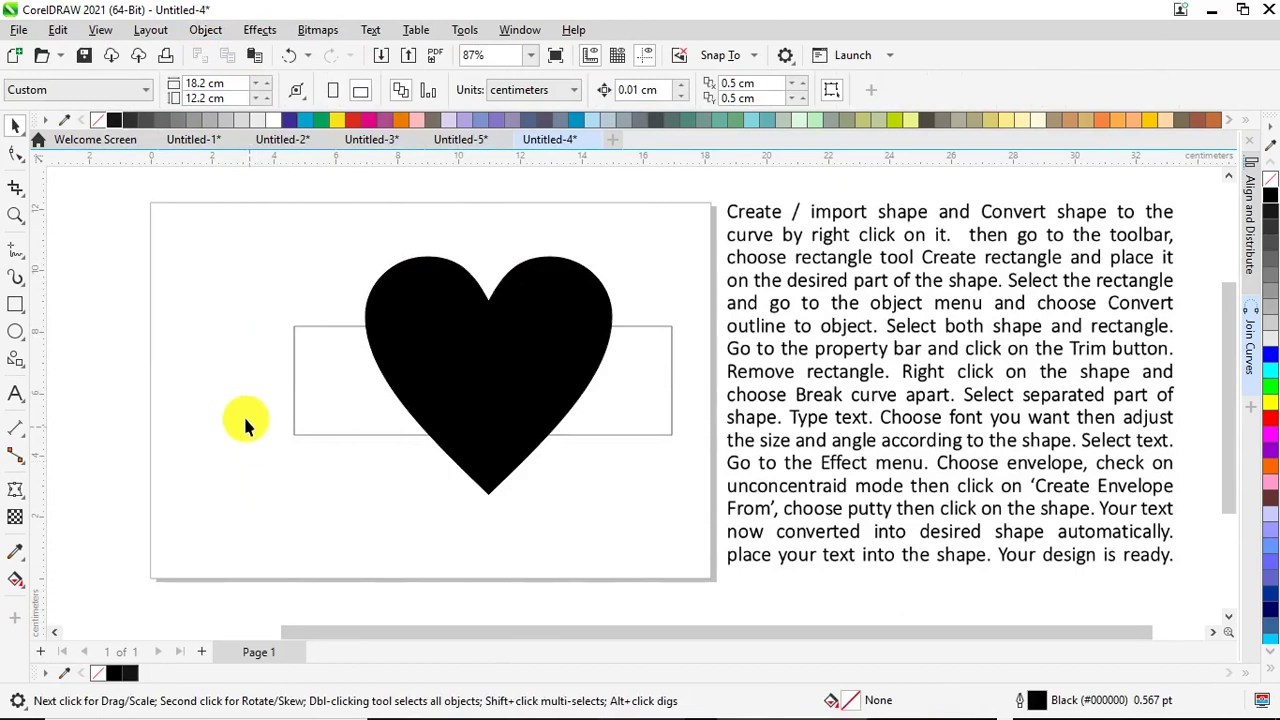
Step: Trim the heart with the rectangle outline and delete the rectangle
left_click_drag(690, 553, 690, 553)
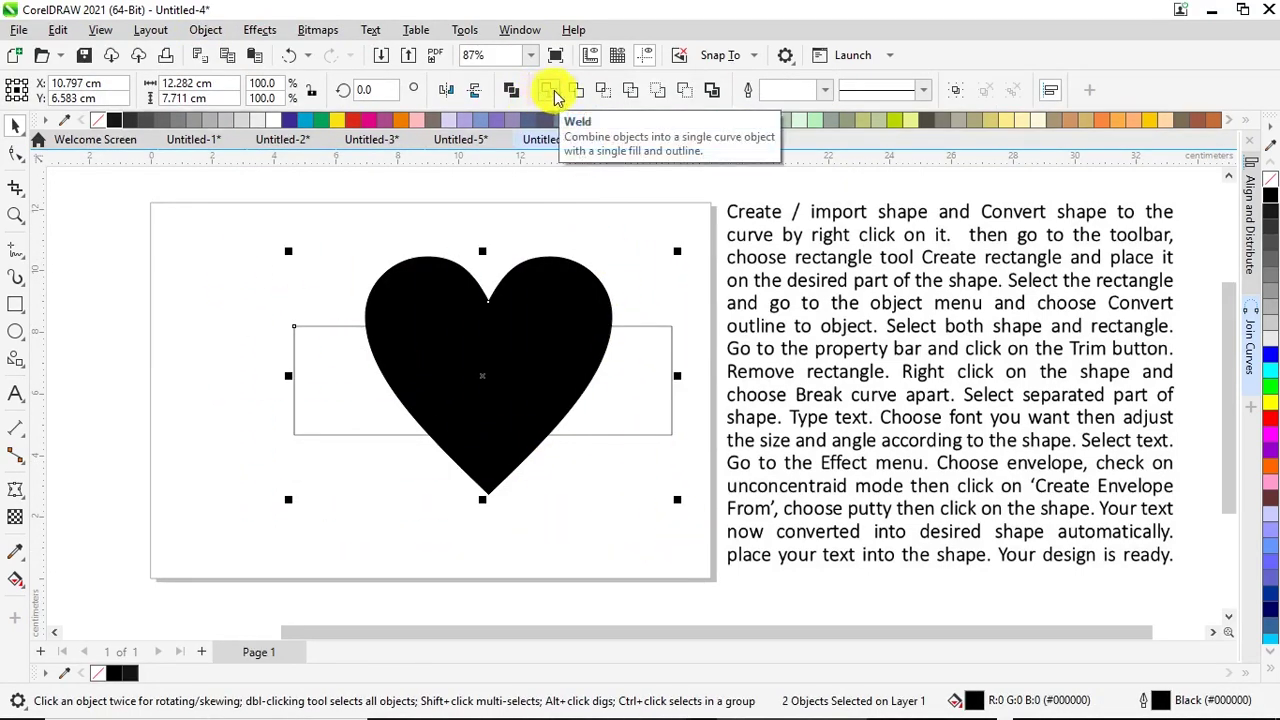
left_click(578, 90)
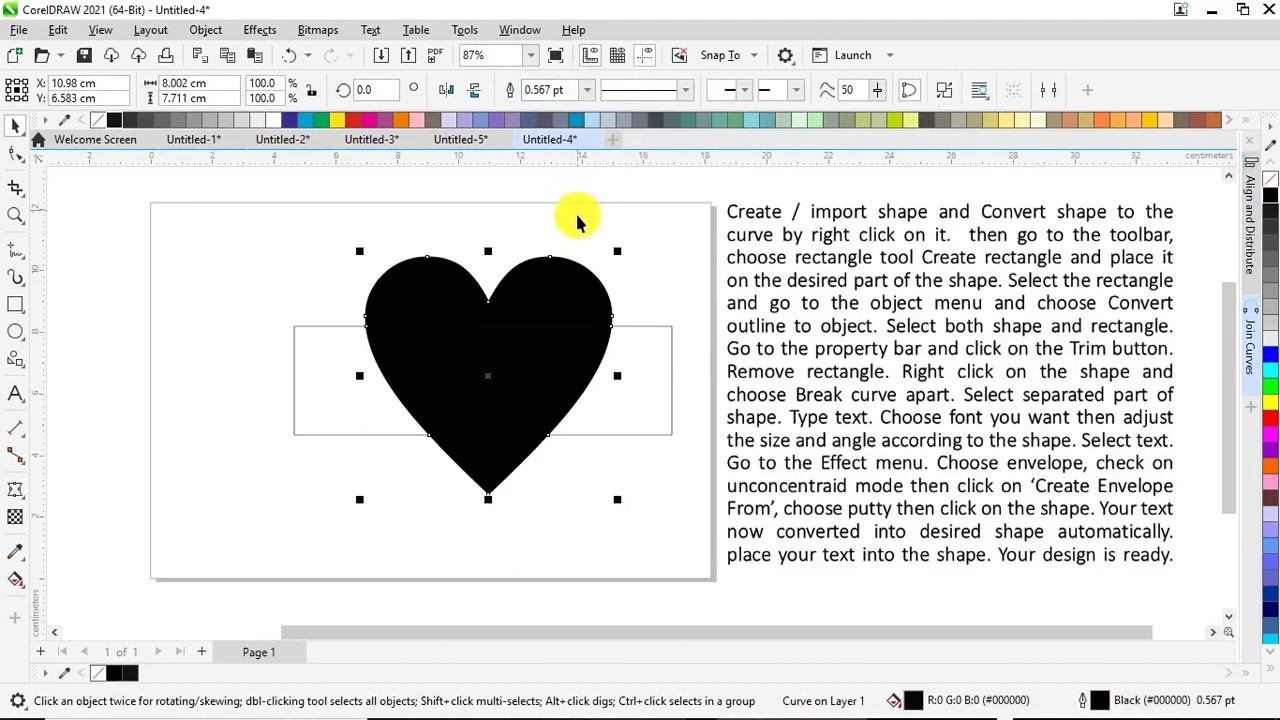
left_click(623, 320)
left_click(635, 326)
key("Delete")
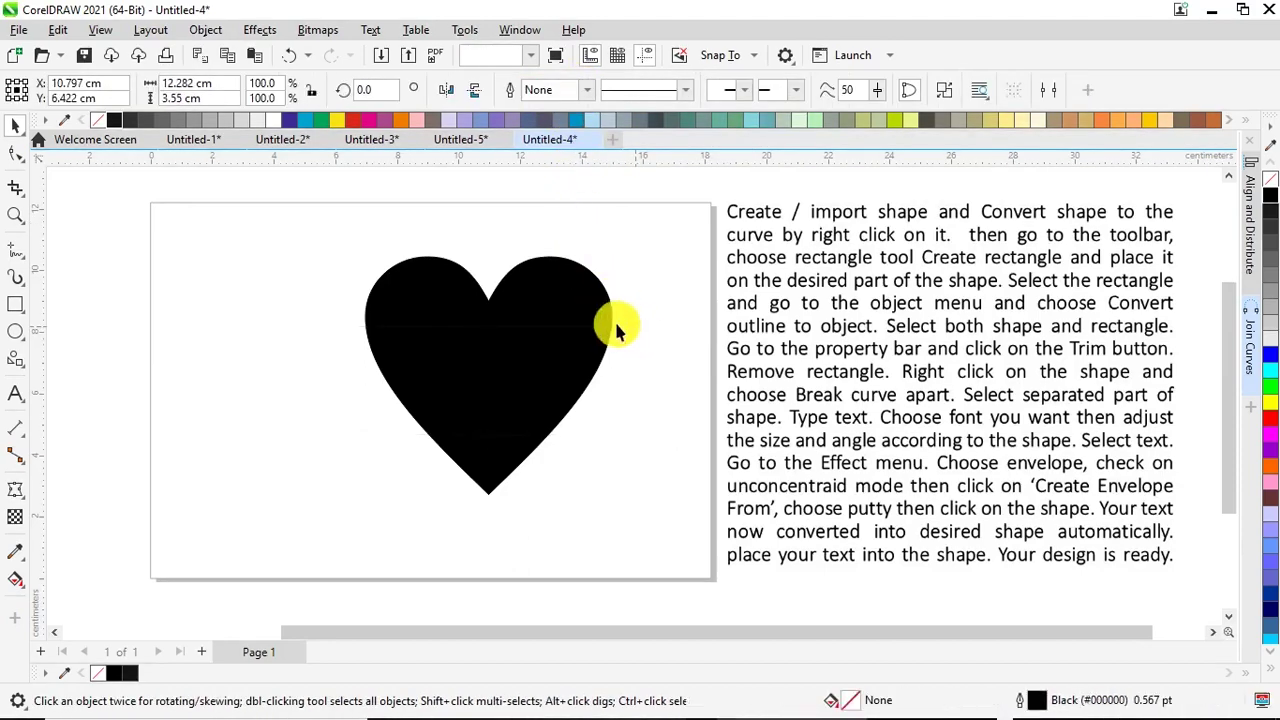
Step: Break the trimmed heart curve apart and move its middle piece out to the left
left_click(586, 306)
right_click(586, 306)
left_click(636, 222)
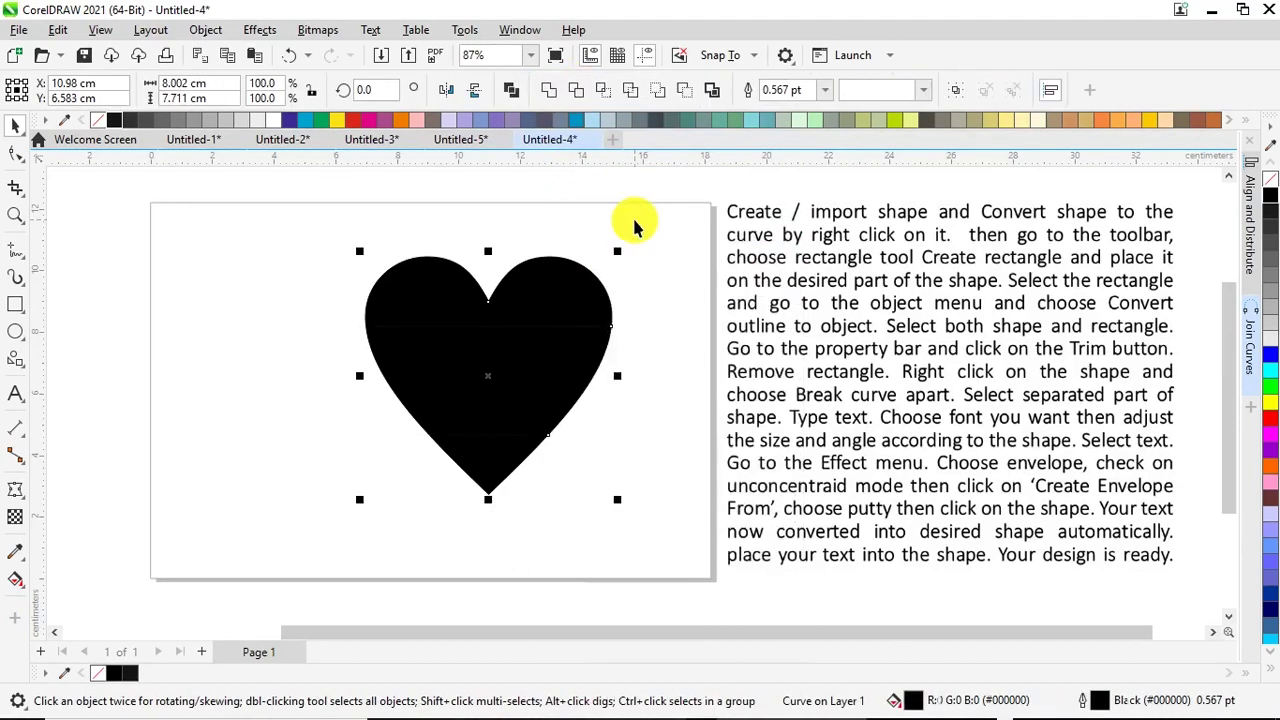
left_click(558, 366)
left_click_drag(558, 366, 308, 366)
left_click(405, 468)
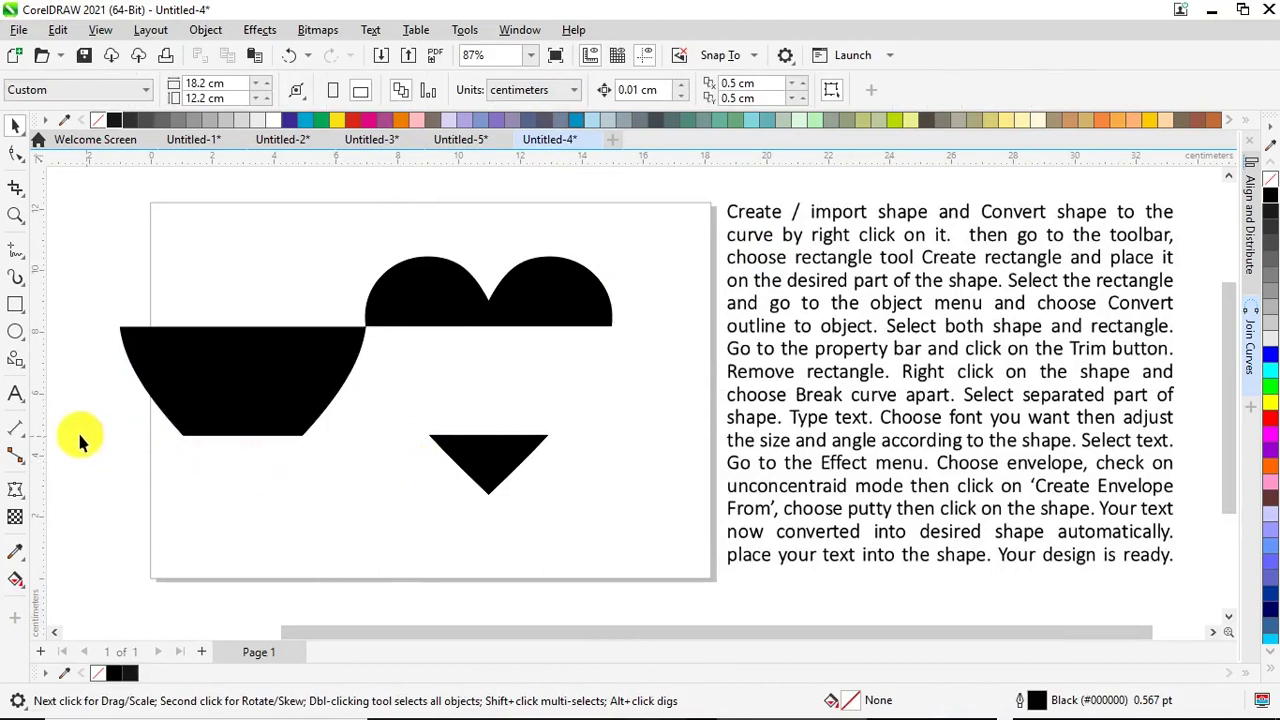
Step: Add the text KRISHNA near the bottom of the page and set it in the Calistoga font
left_click(15, 395)
left_click(297, 538)
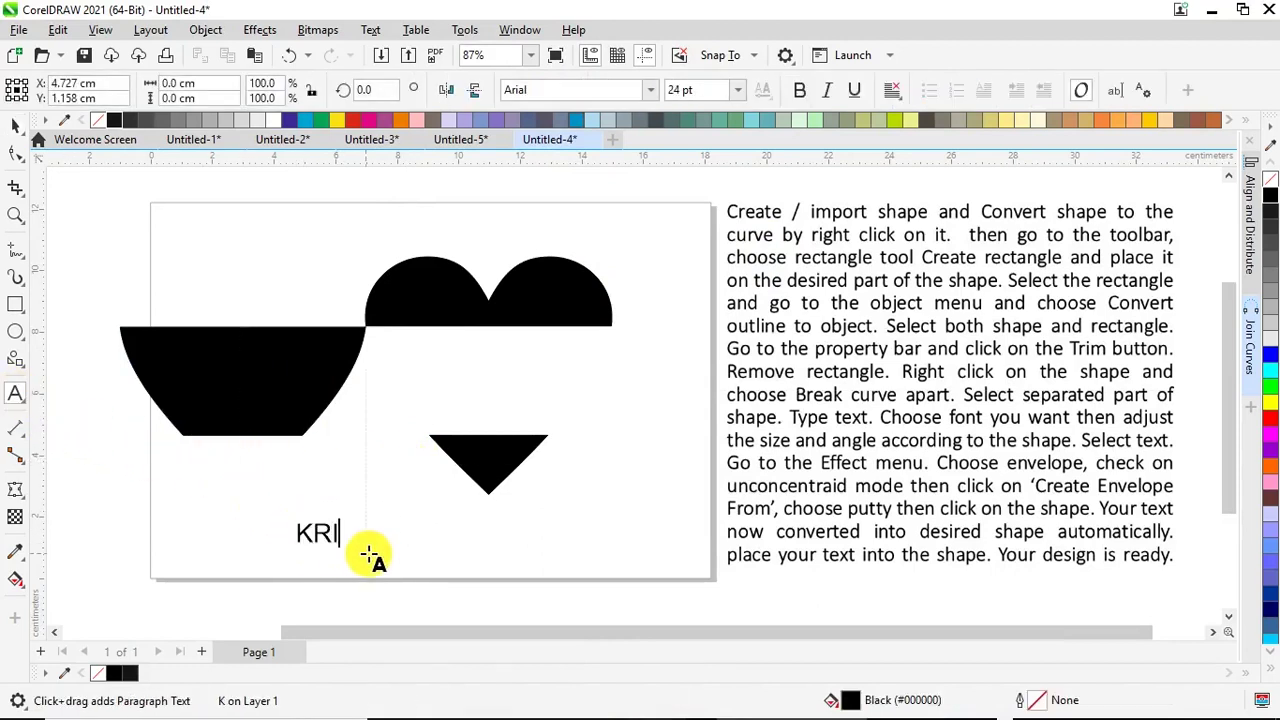
left_click(15, 125)
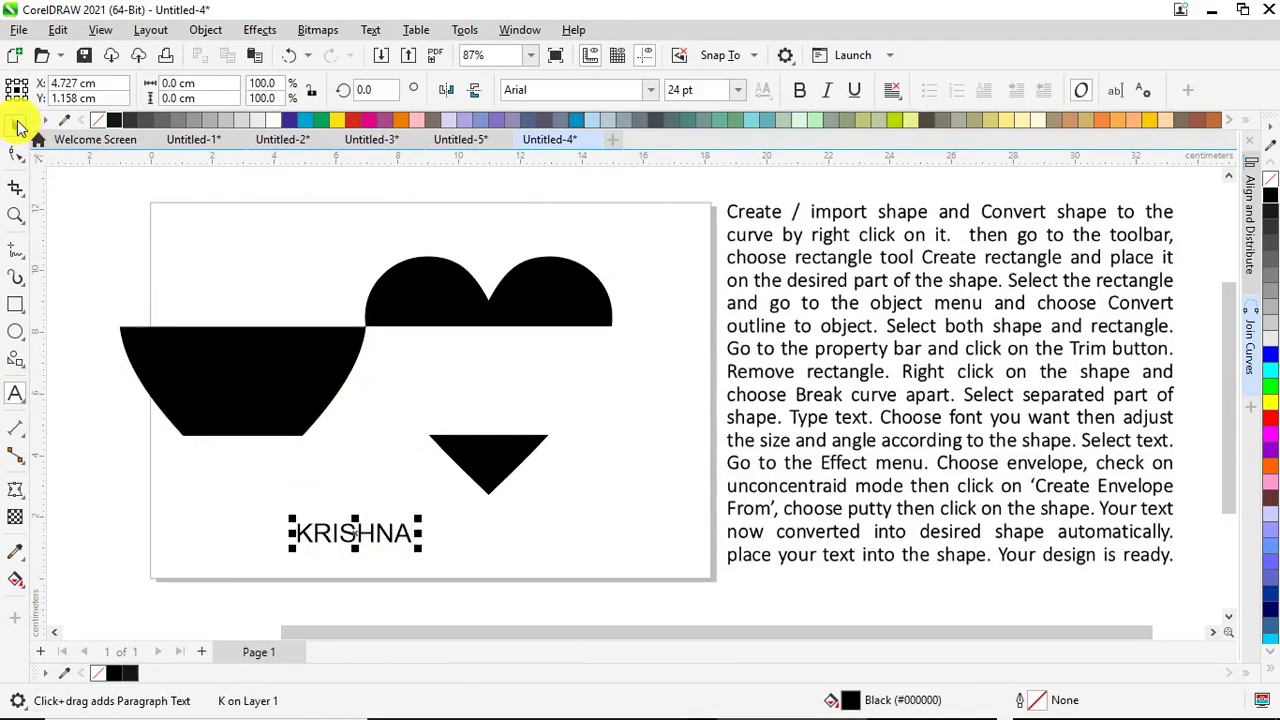
left_click(651, 90)
left_click(522, 322)
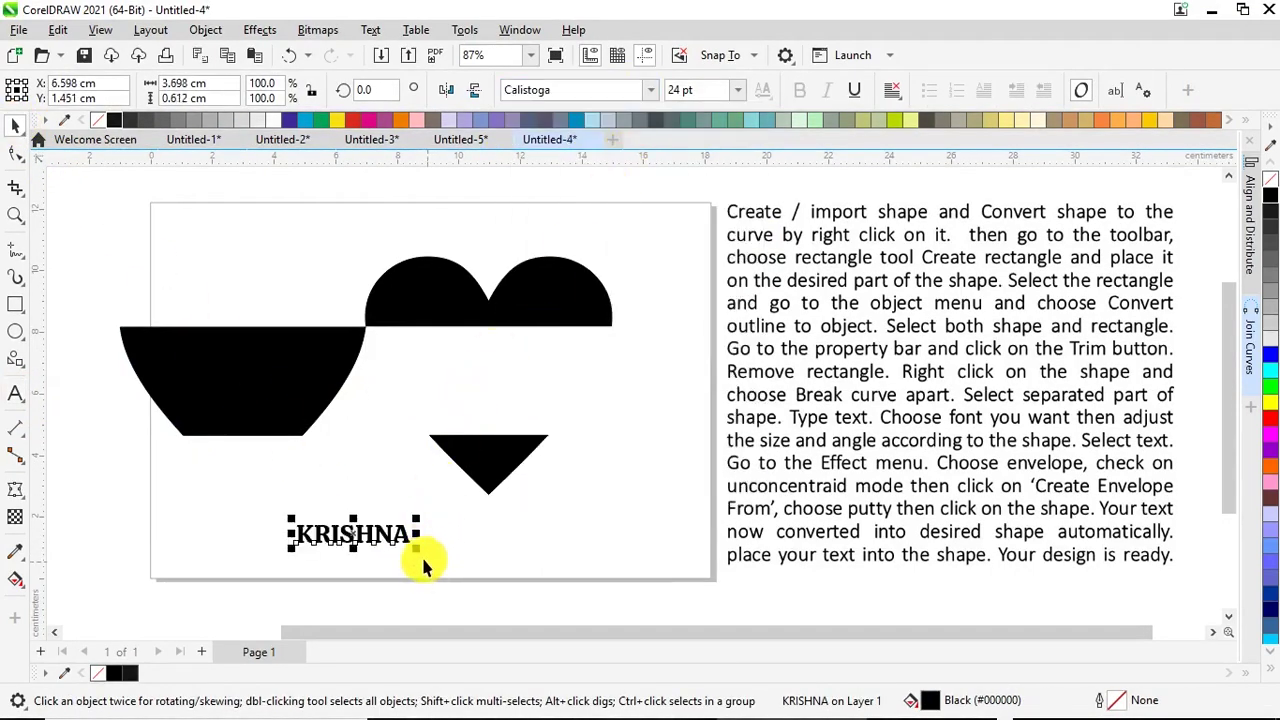
Step: Enlarge the KRISHNA text to about 7.4 cm wide and place it below the separated heart piece
left_click_drag(425, 555, 522, 613)
left_click_drag(472, 559, 363, 531)
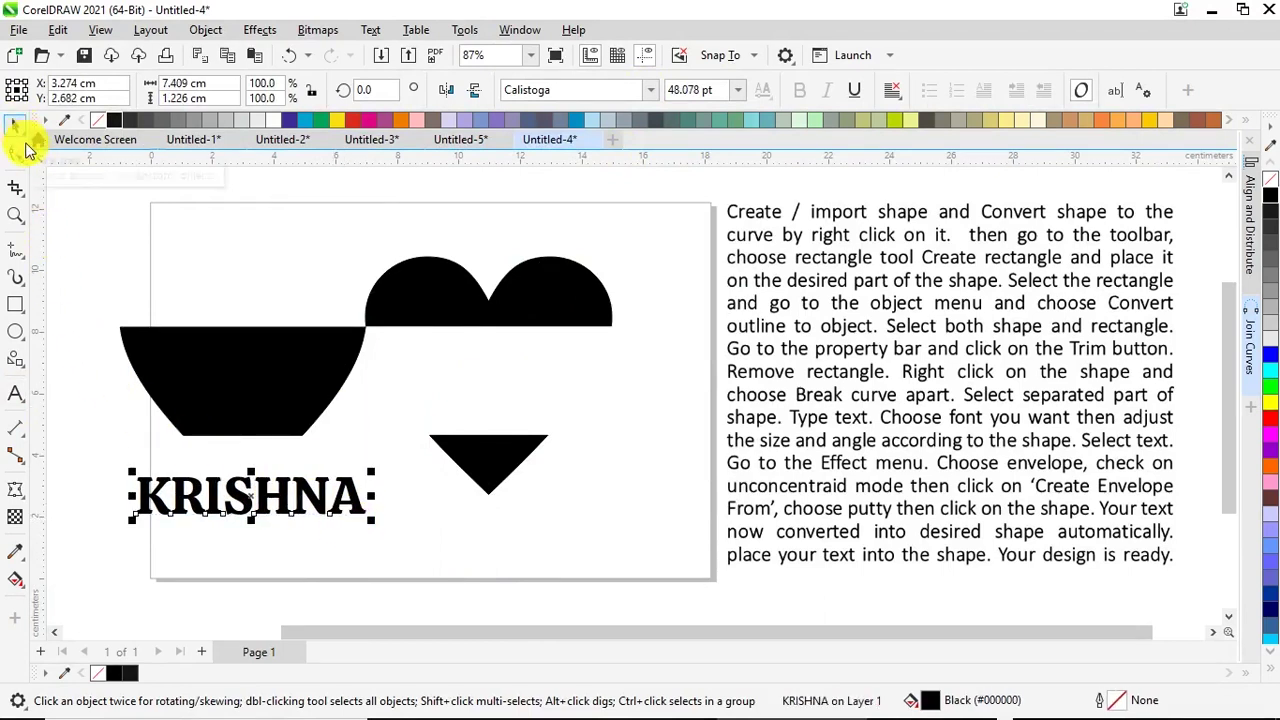
Step: Apply an unconstrained Putty envelope to the KRISHNA text, created from the separated middle piece of the heart
left_click(252, 30)
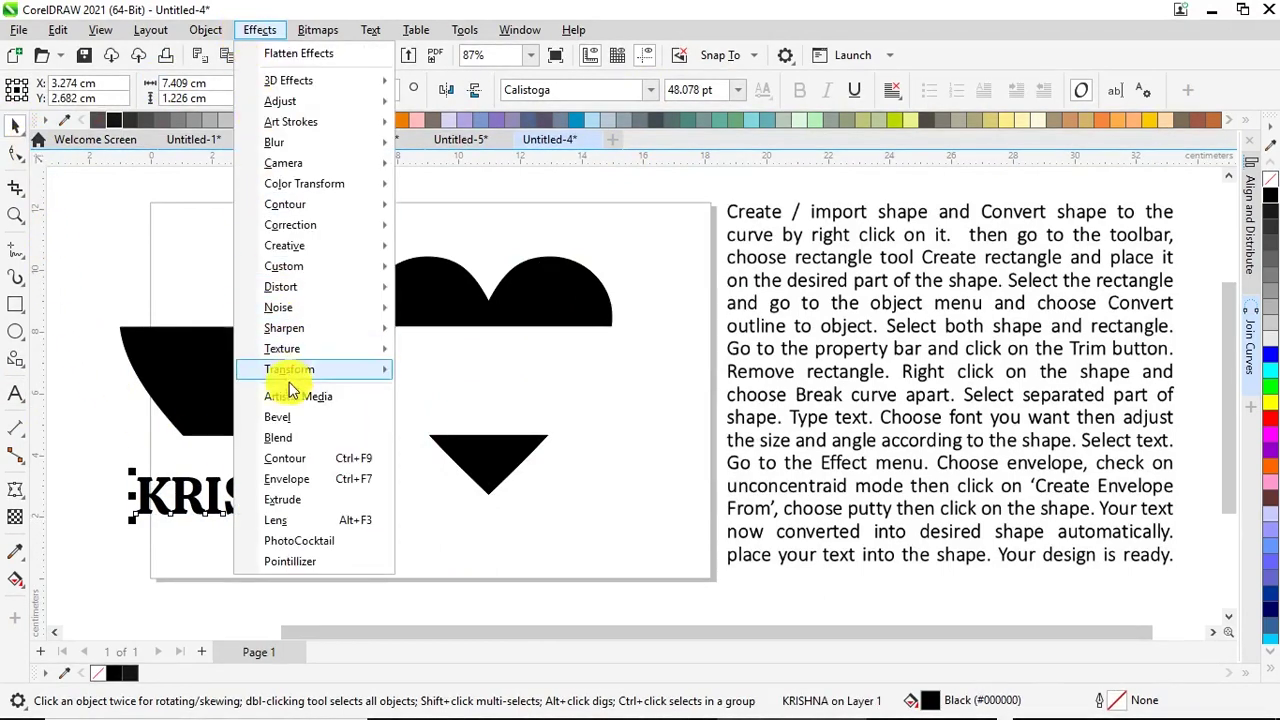
left_click(292, 479)
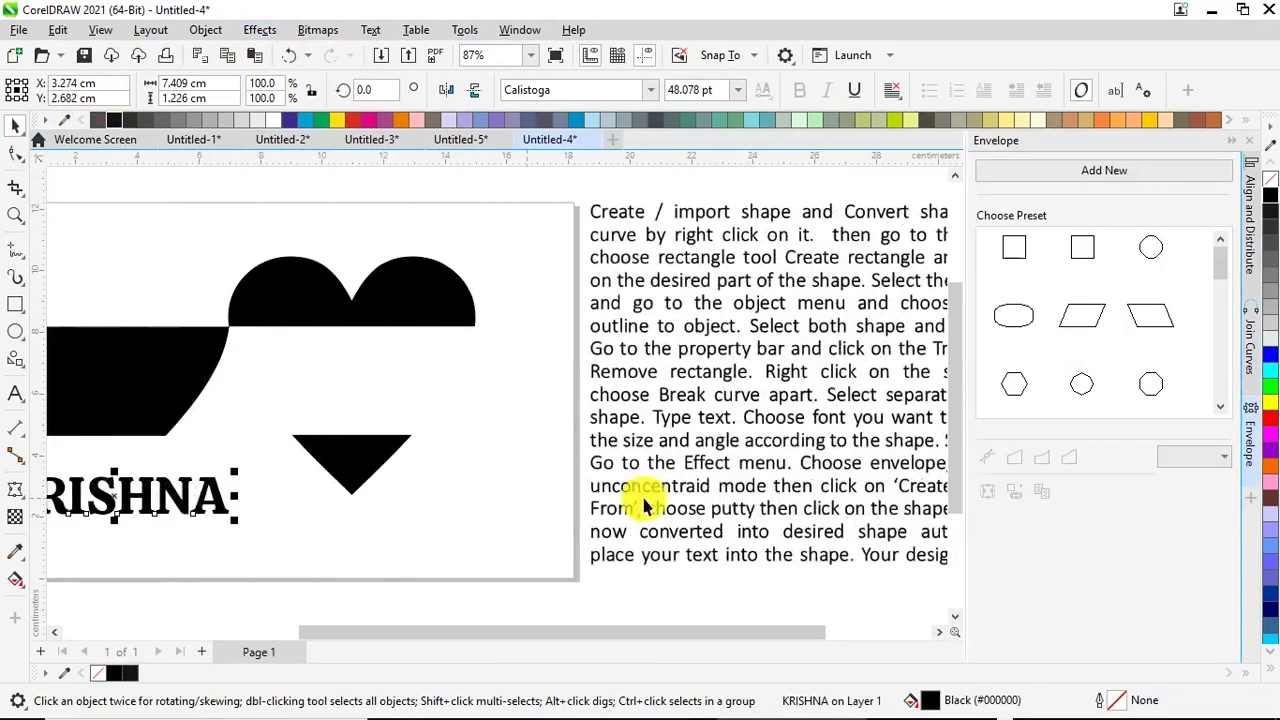
left_click(987, 459)
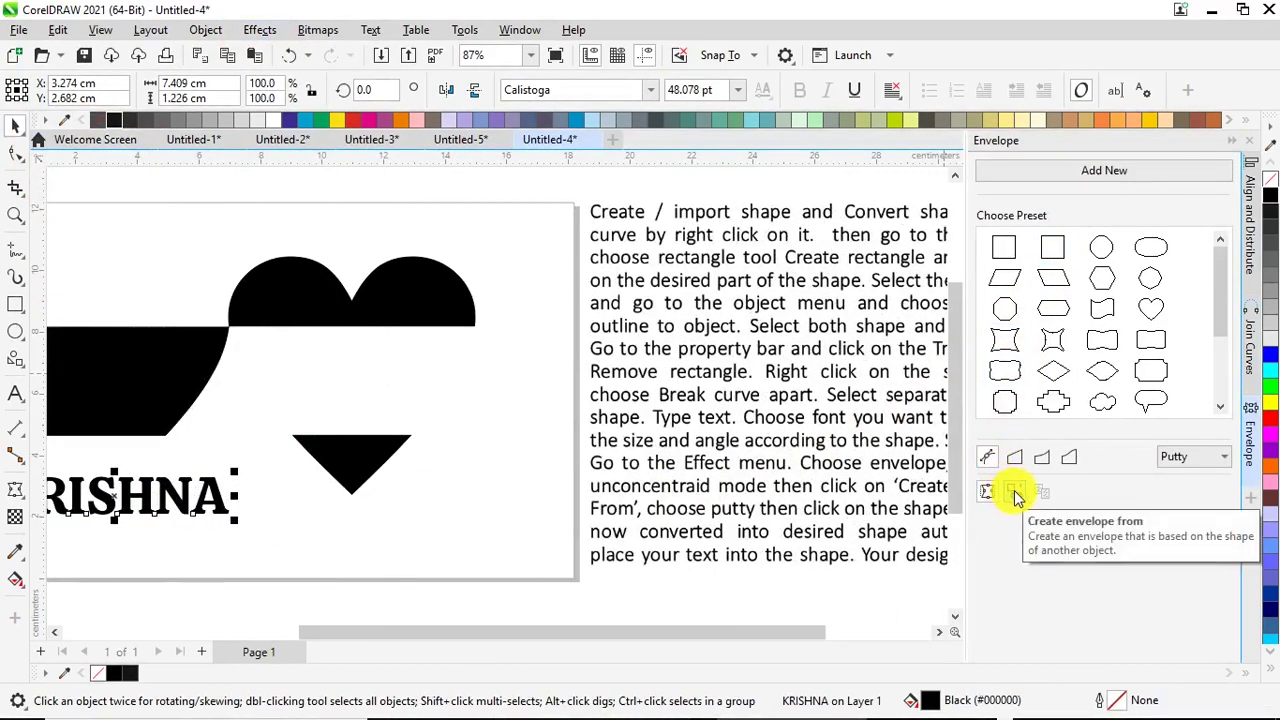
left_click(1015, 493)
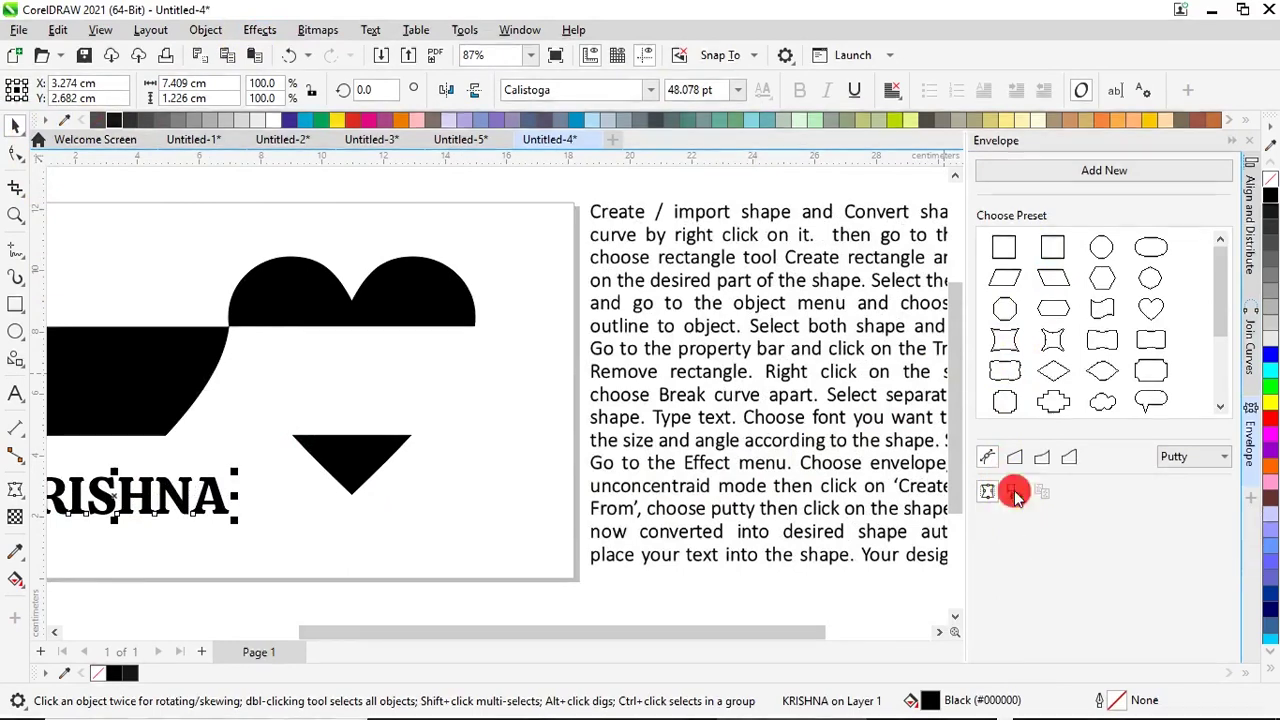
left_click(150, 376)
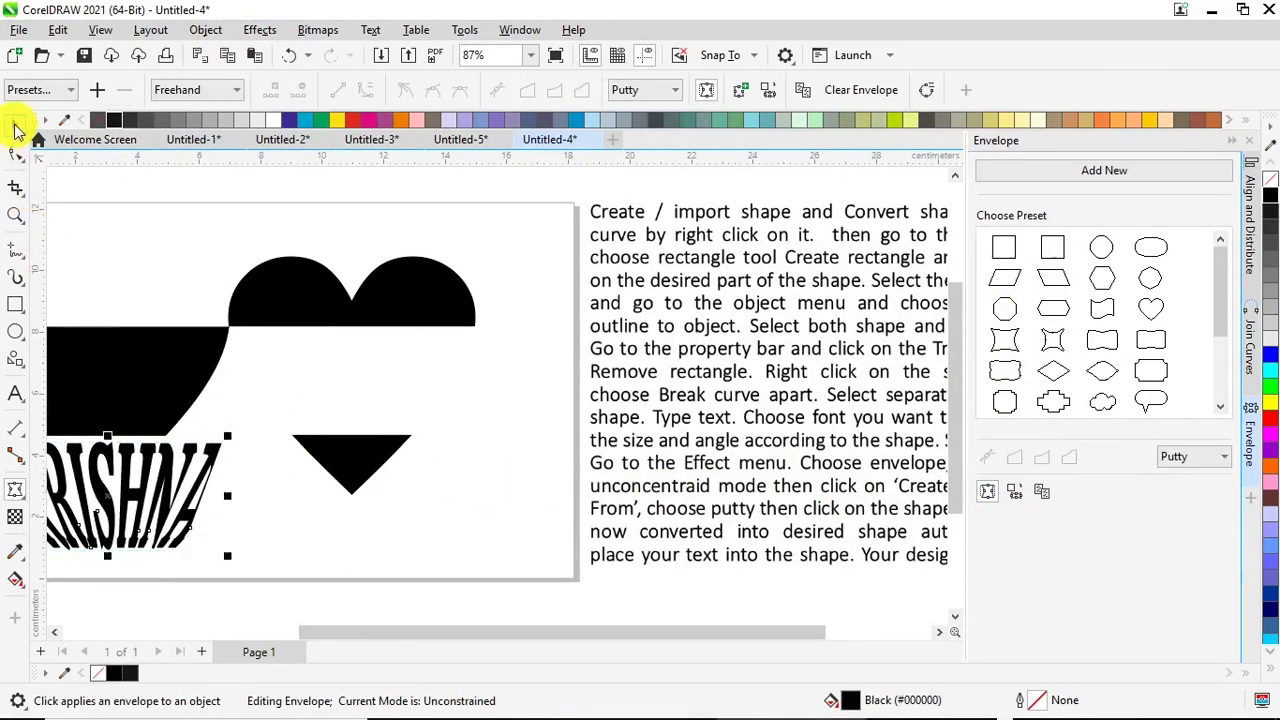
left_click(15, 126)
left_click(1248, 140)
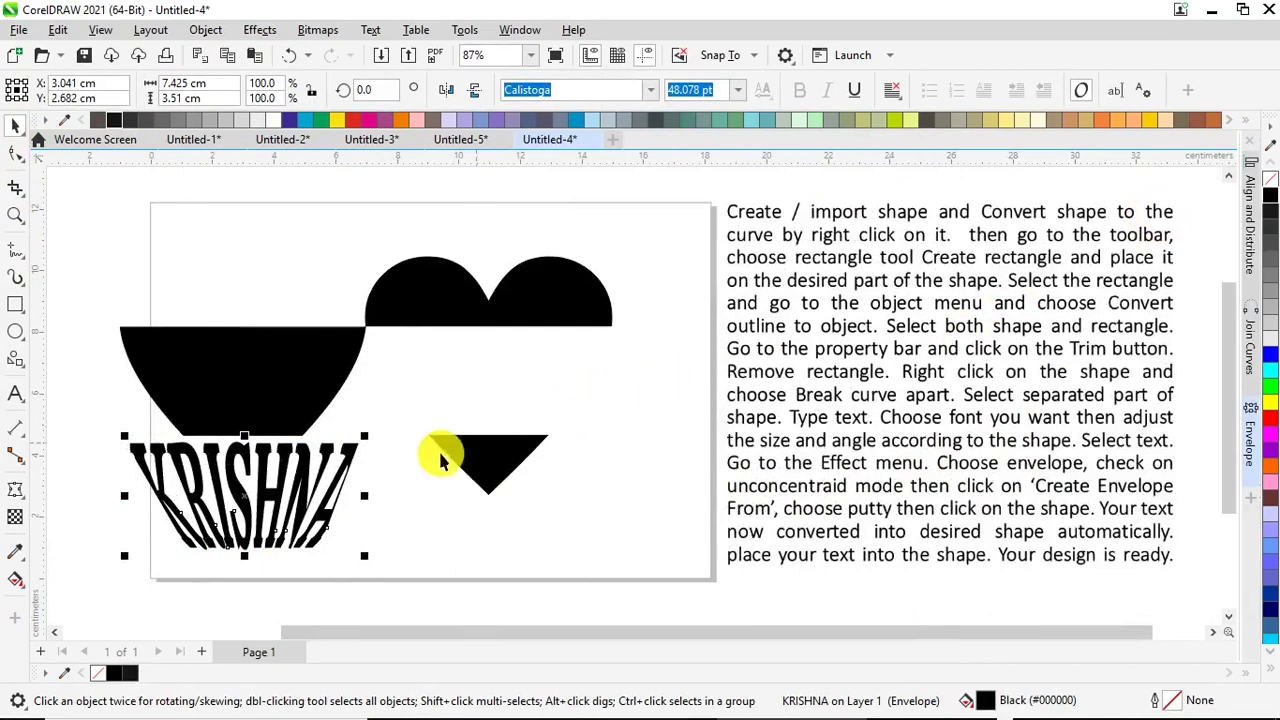
Step: Move the warped KRISHNA text into the gap in the heart and delete the separated middle piece
left_click_drag(281, 484, 520, 369)
left_click(303, 360)
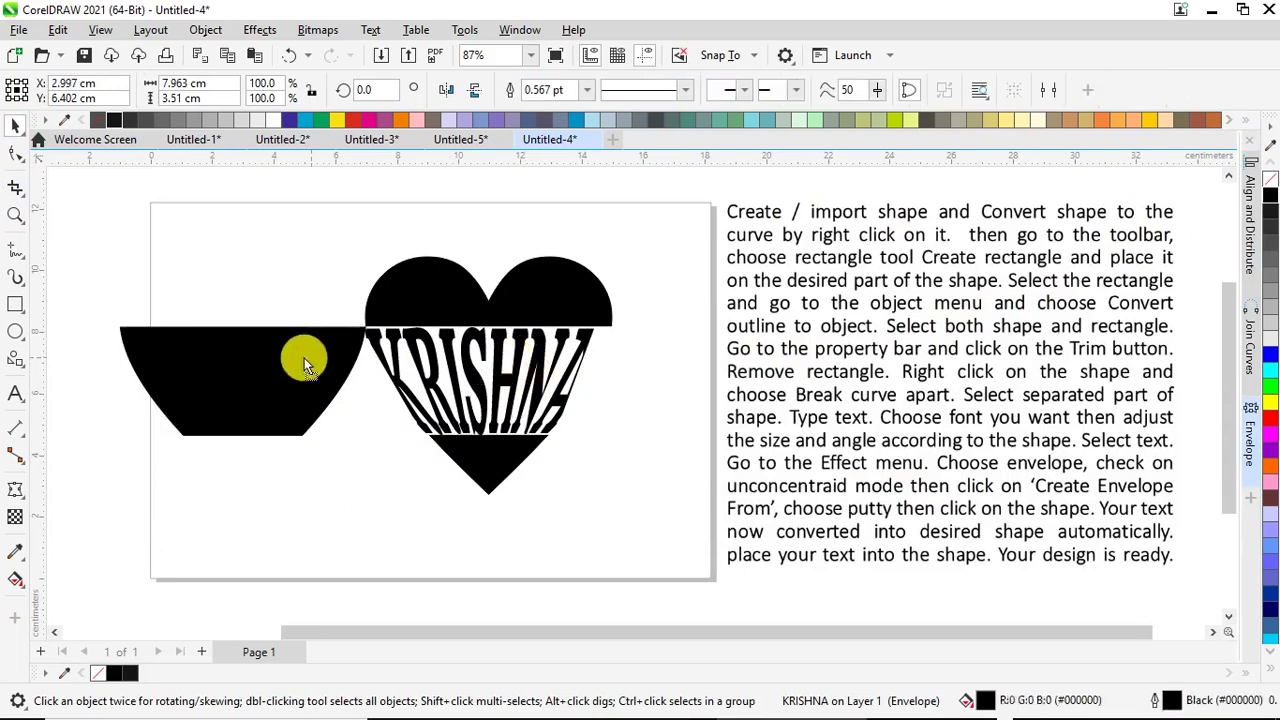
left_click_drag(303, 360, 222, 365)
key("Delete")
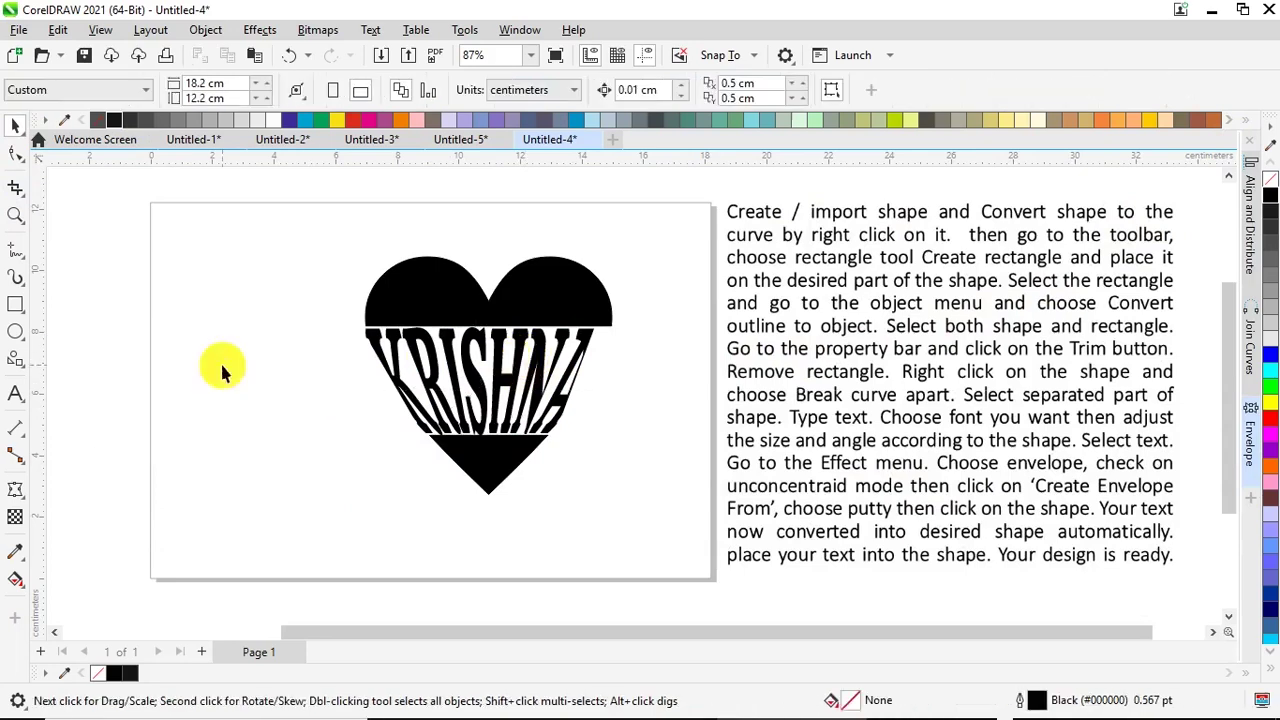
Step: Pull the upper-right node of the KRISHNA text's envelope outward to align the letters with the heart's right edge
left_click(513, 374)
key("ctrl+F7")
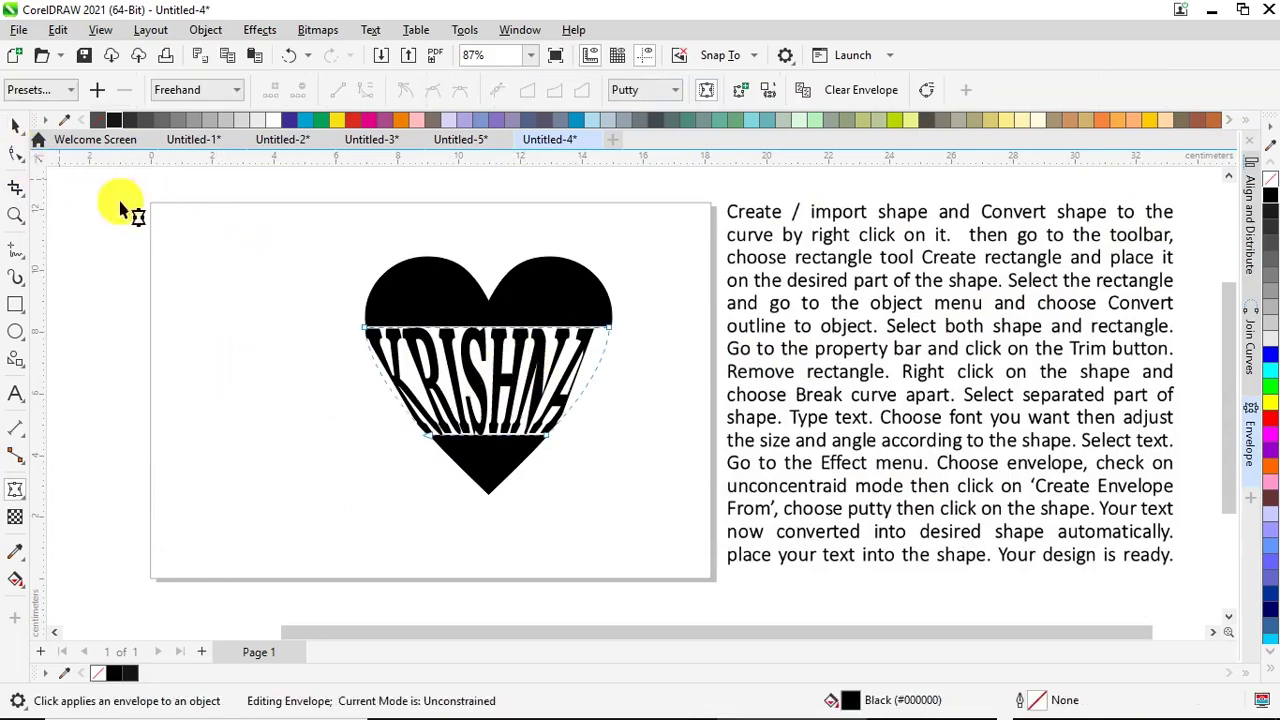
scroll(586, 337, "up", 3)
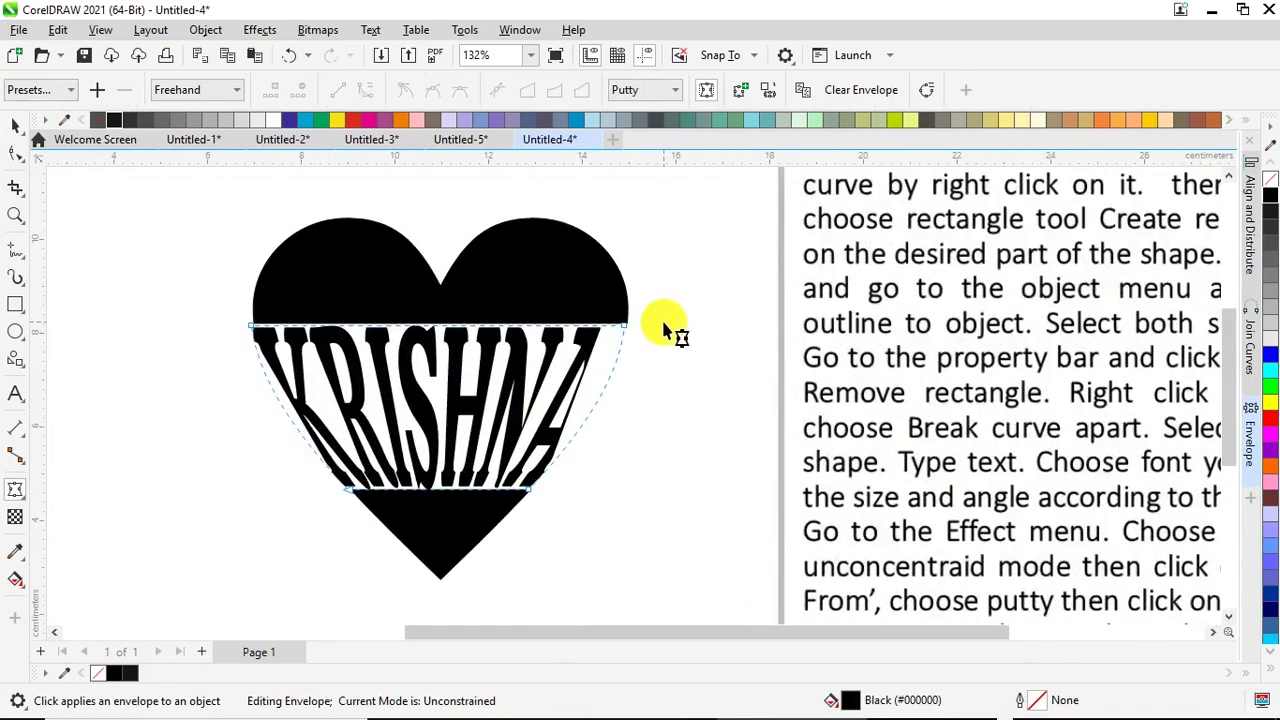
left_click_drag(624, 330, 649, 335)
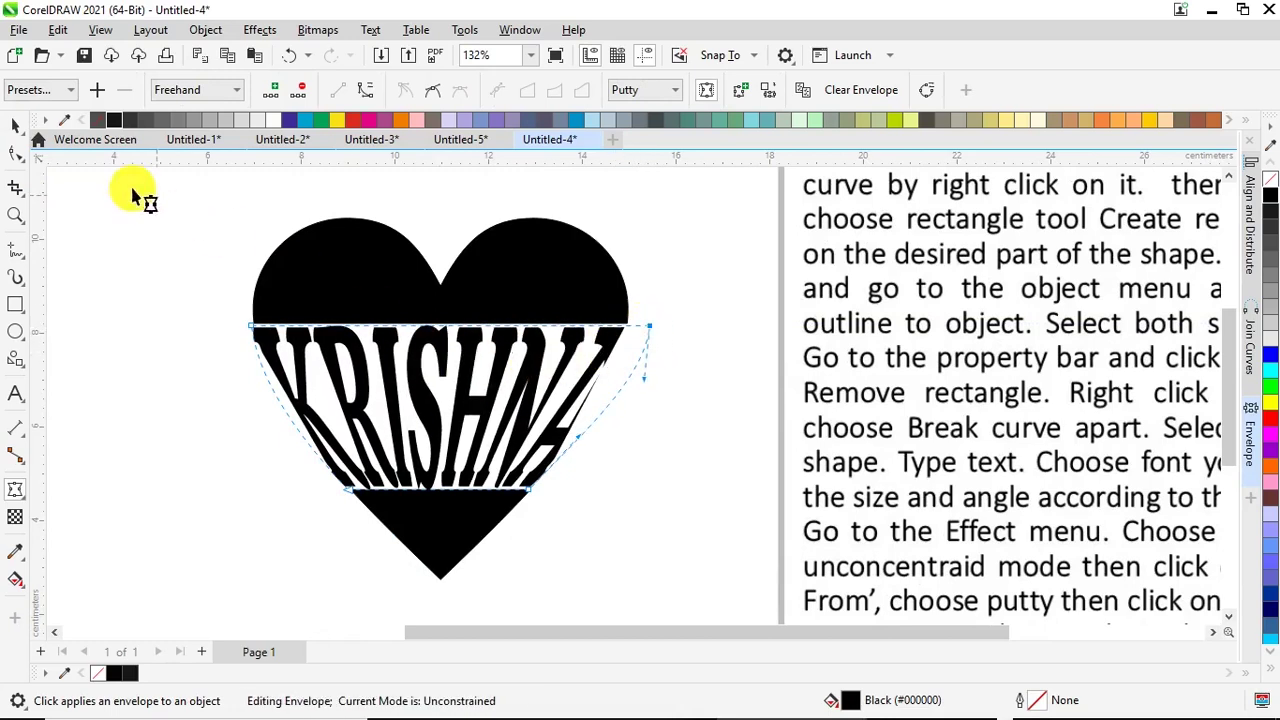
left_click(16, 125)
left_click(143, 316)
scroll(363, 351, "down", 3)
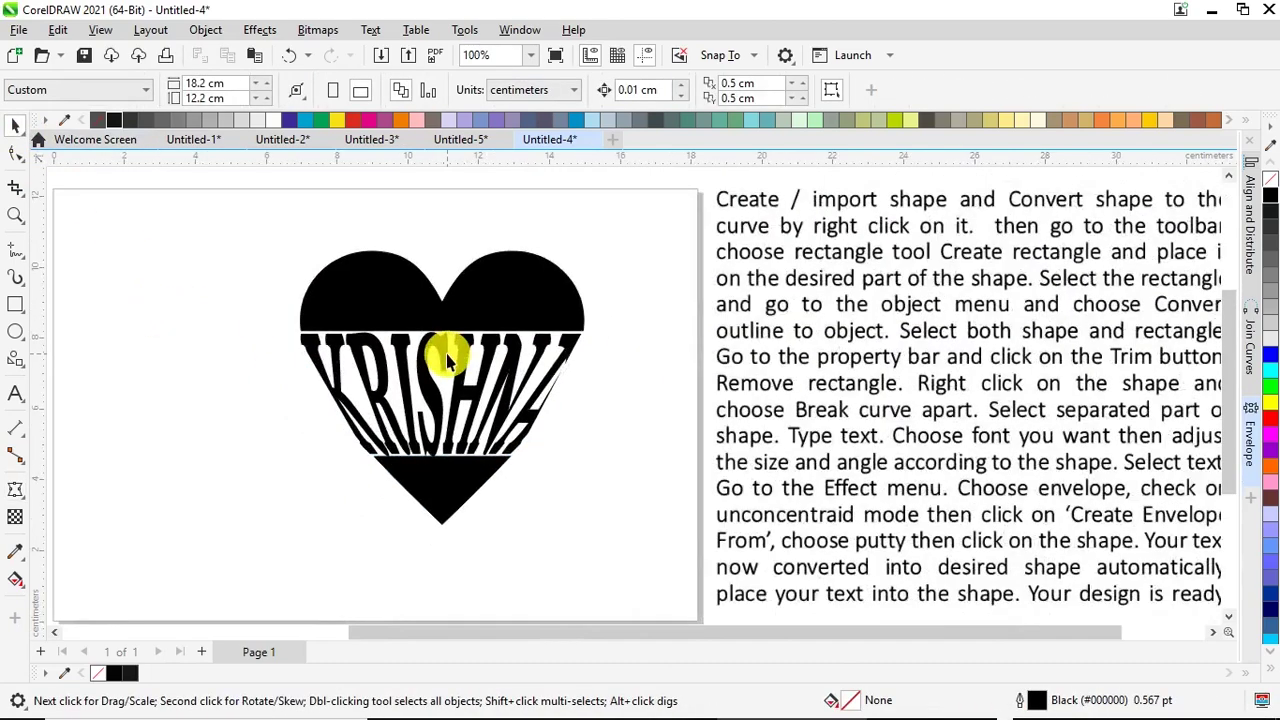
Step: Group the two heart parts with the KRISHNA text and move the group slightly up and left on the page
left_click_drag(277, 243, 602, 500)
left_click_drag(333, 492, 171, 540)
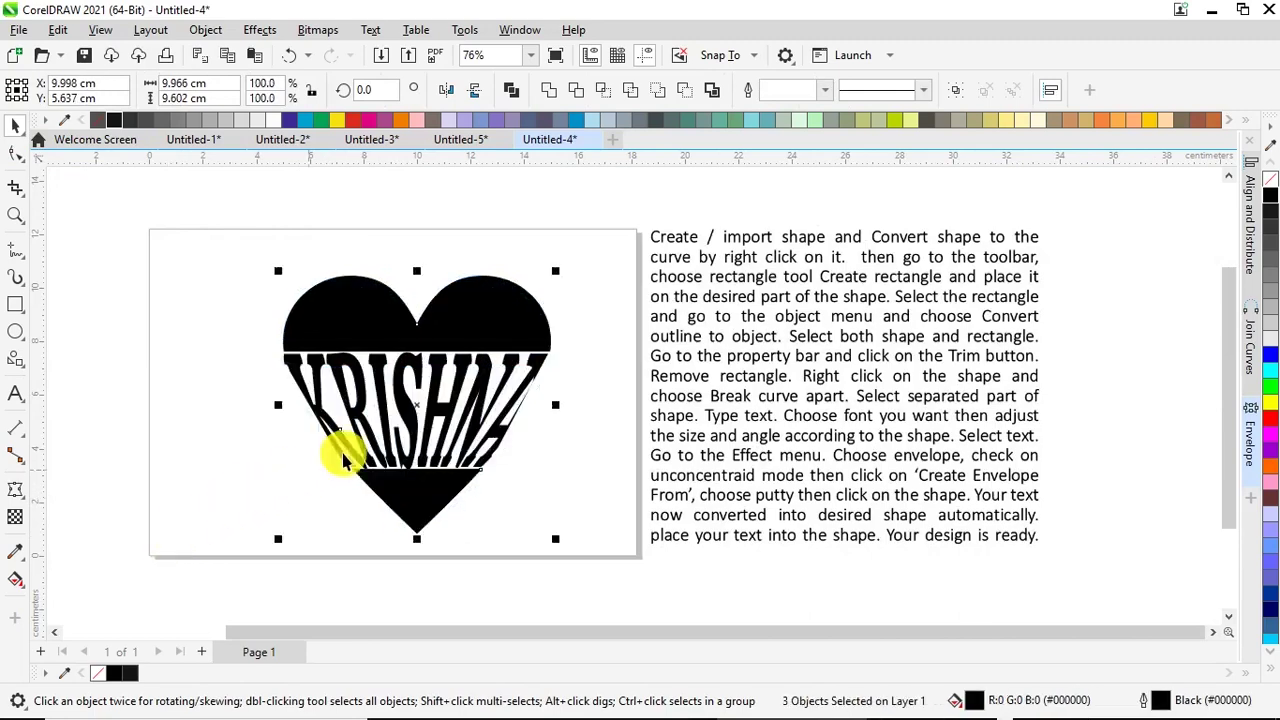
right_click(443, 343)
left_click(497, 268)
left_click_drag(506, 327, 470, 315)
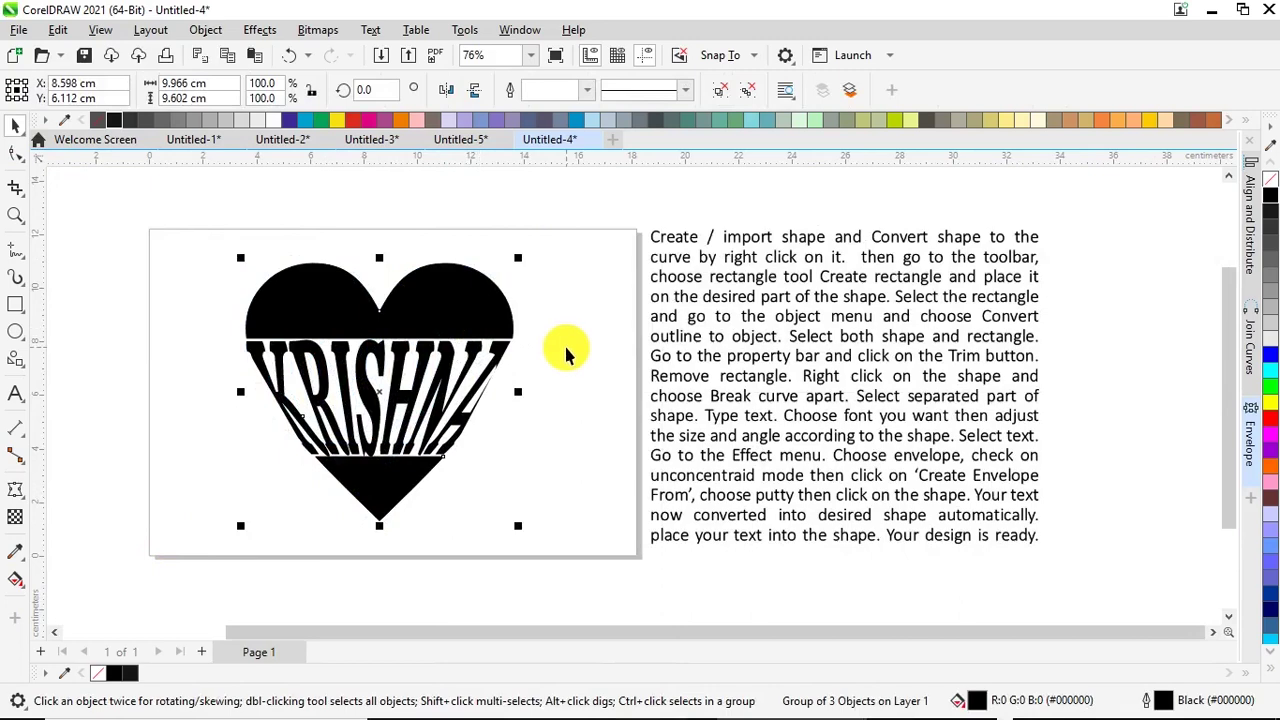